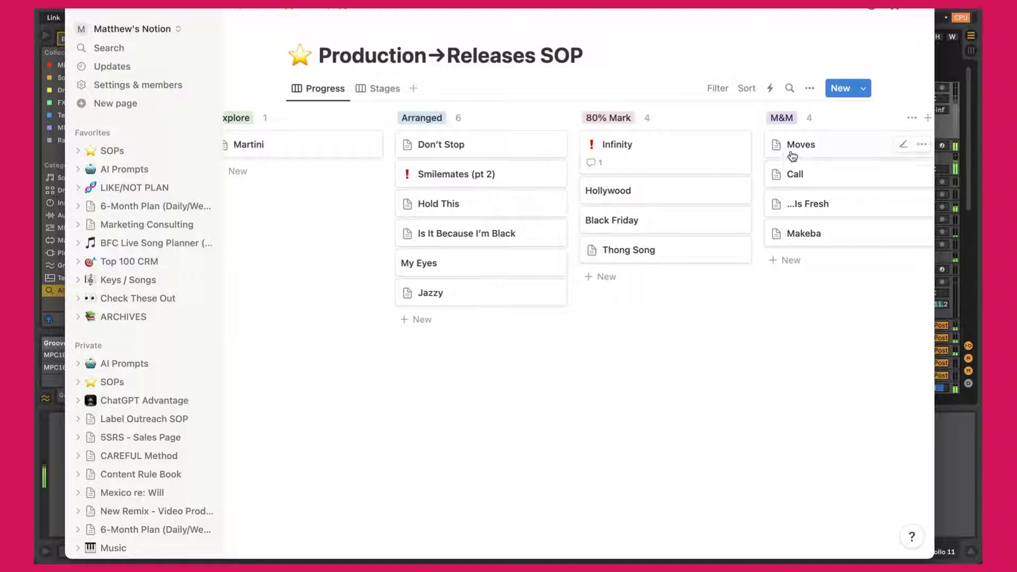
# Step: Switch to Ableton Live and hide the browser and device view to enlarge the arrangement
pyautogui.press('super+Tab')
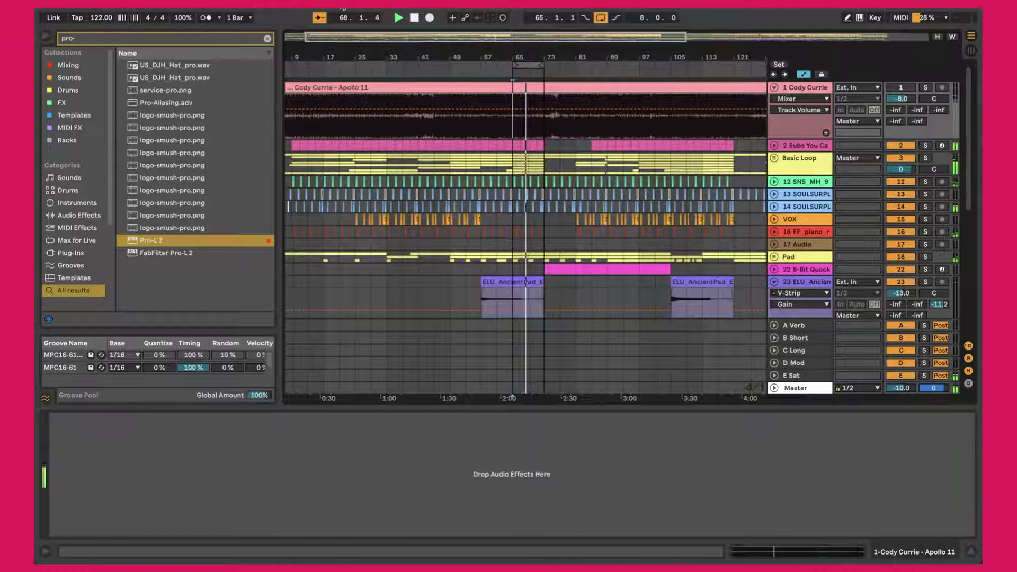
pyautogui.press('super+alt+b')
pyautogui.press('super+alt+l')
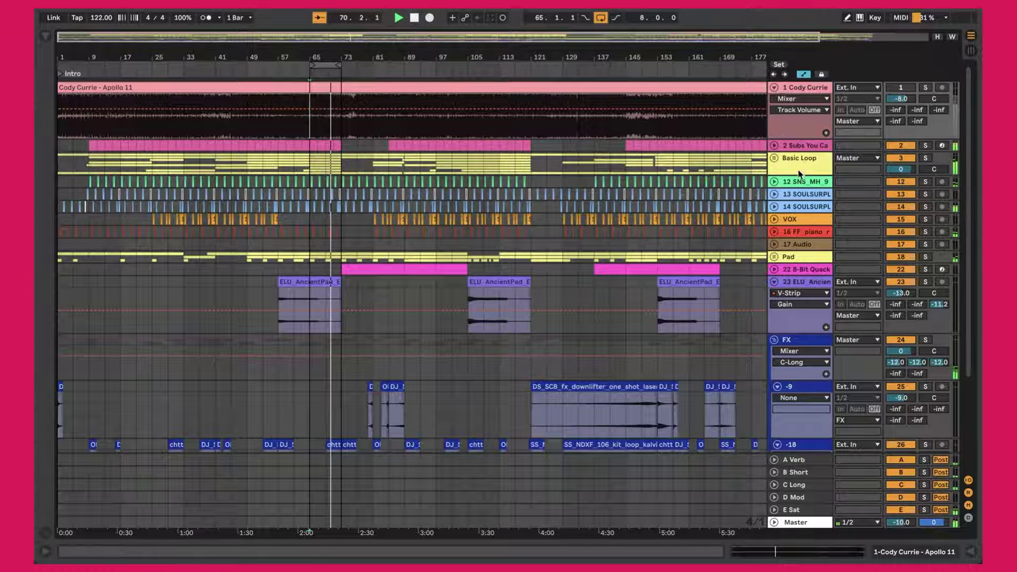
# Step: Move the Kick track out of the Basic Loop group to just above it, and fold both the group and the Kick track
pyautogui.click(774, 158)
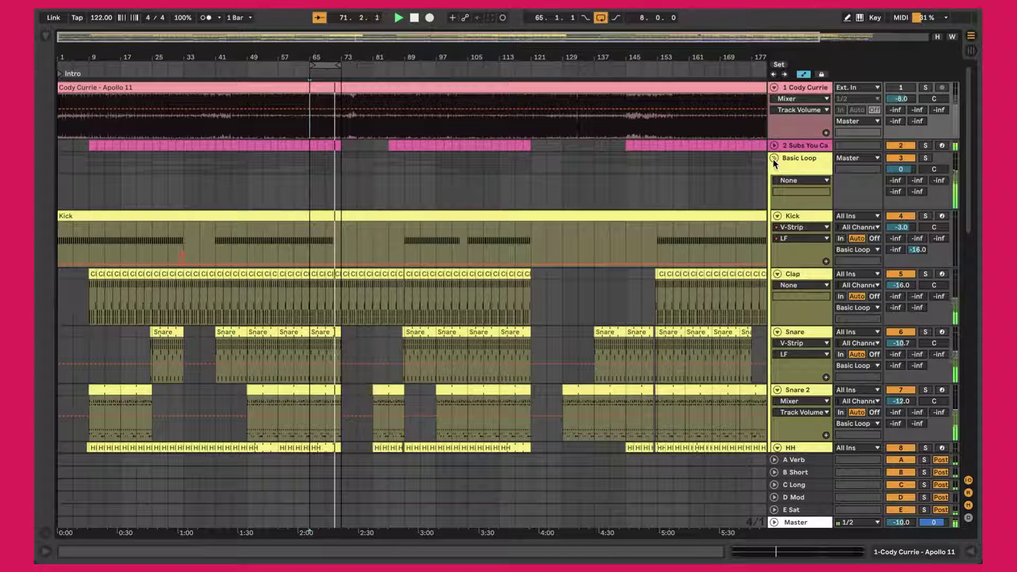
pyautogui.click(813, 219)
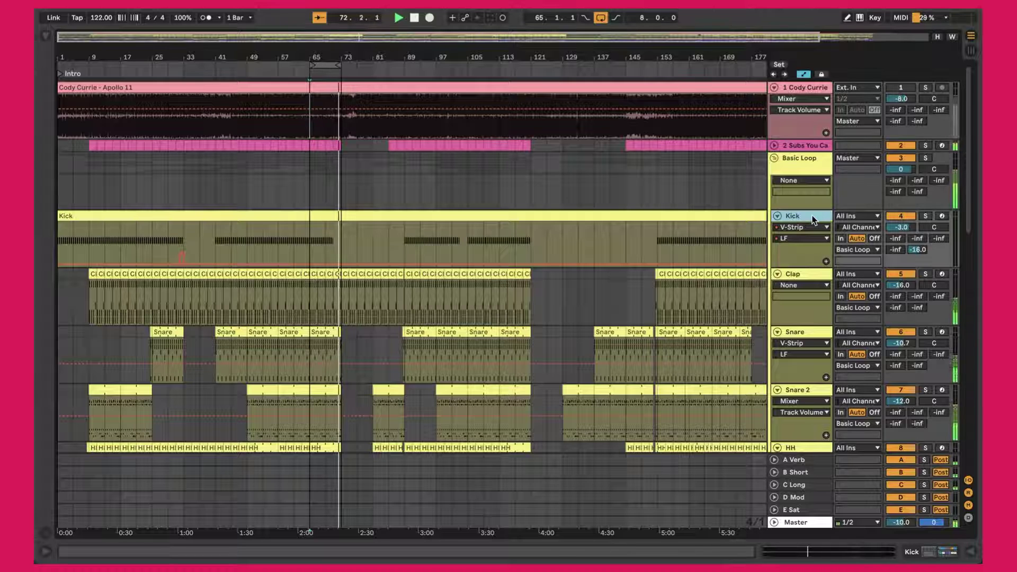
pyautogui.moveTo(802, 219); pyautogui.dragTo(815, 155)
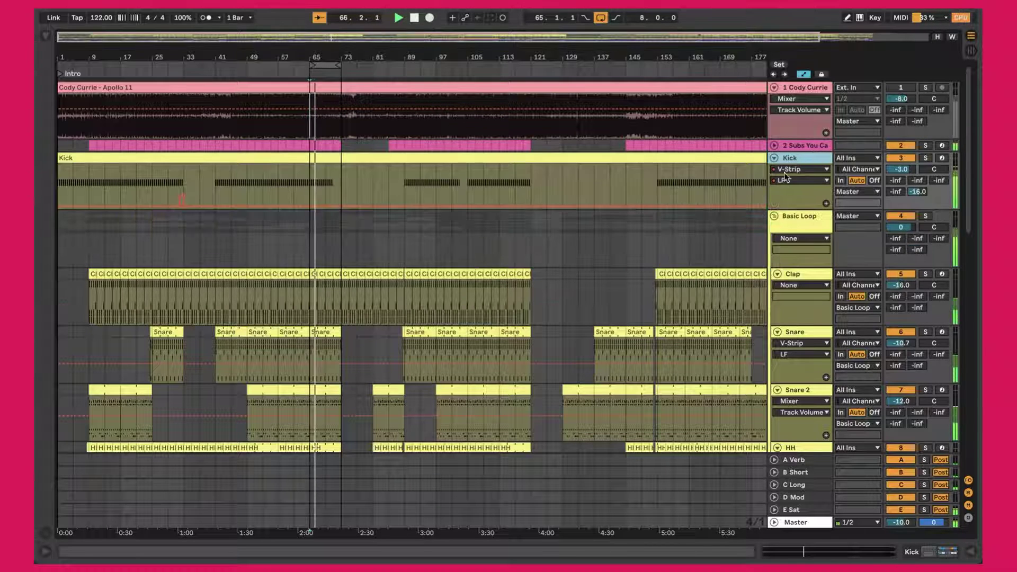
pyautogui.click(774, 216)
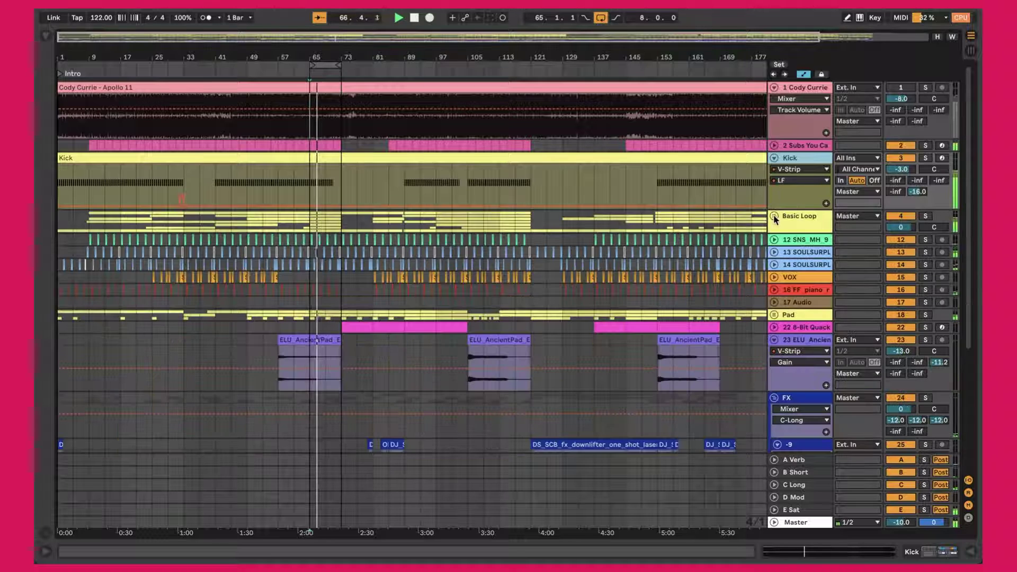
pyautogui.click(774, 159)
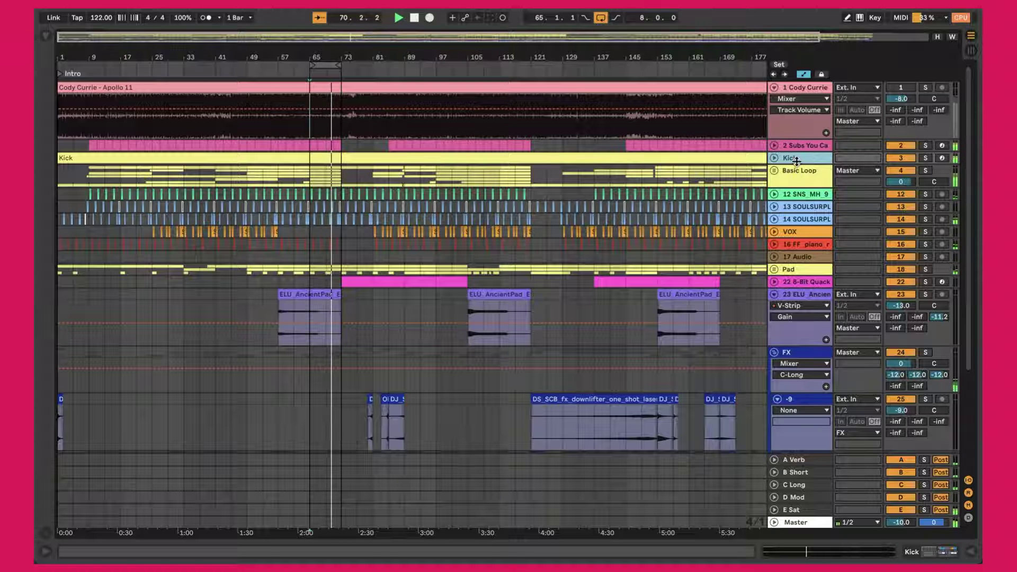
# Step: Move the Subs You Can Hear track below the Basic Loop group and rename it BASS
pyautogui.click(802, 146)
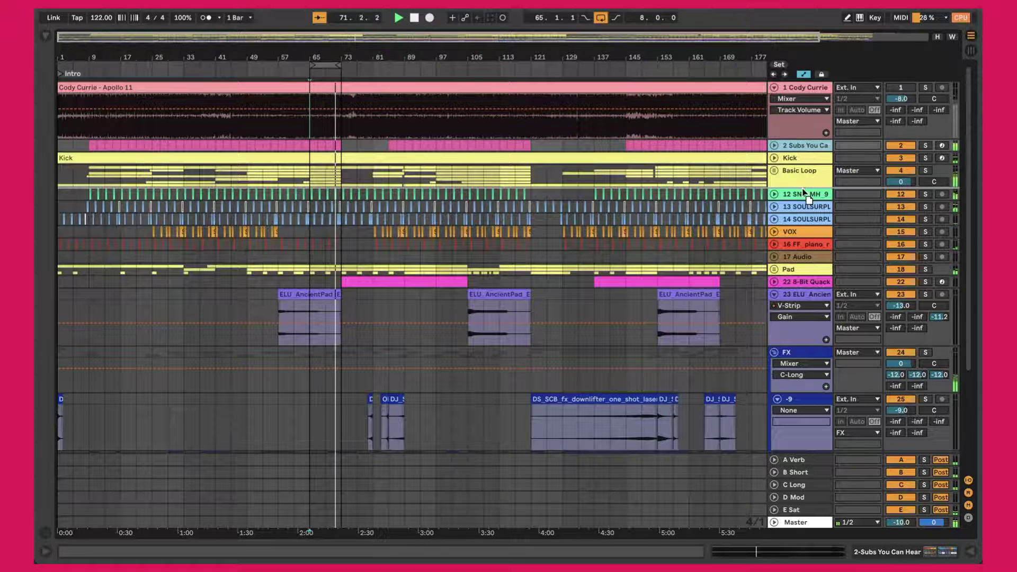
pyautogui.moveTo(802, 194); pyautogui.dragTo(802, 192)
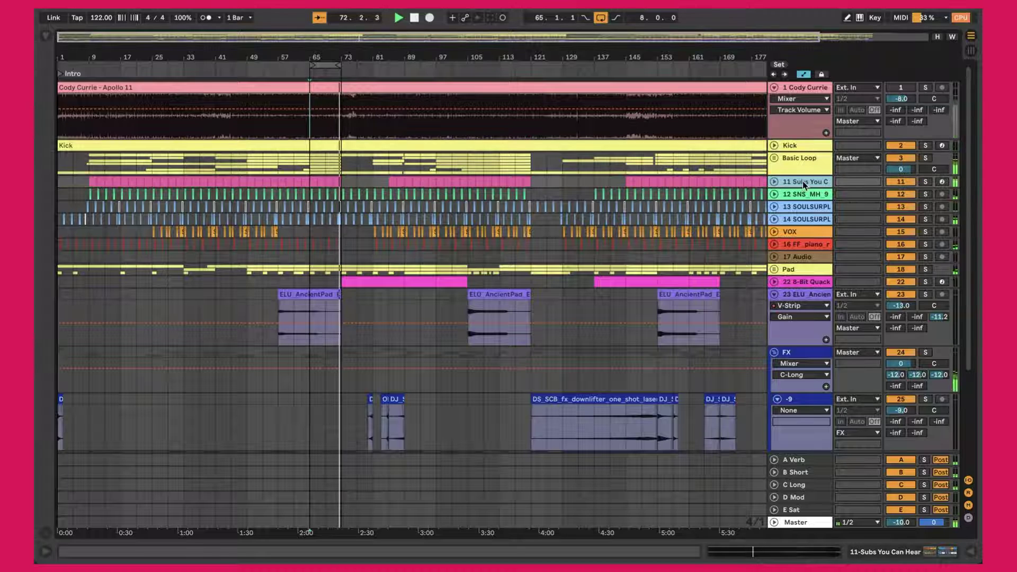
pyautogui.write('S')
pyautogui.press('Return')
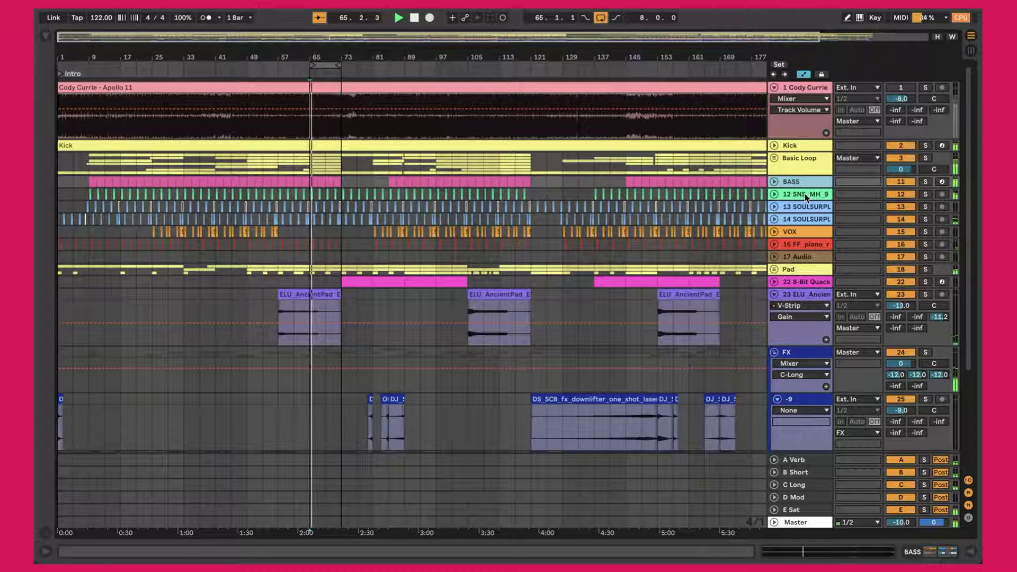
# Step: Audition the tracks from SNS_MH piano to FF_piano one by one in solo, ending with solo off
pyautogui.click(805, 193)
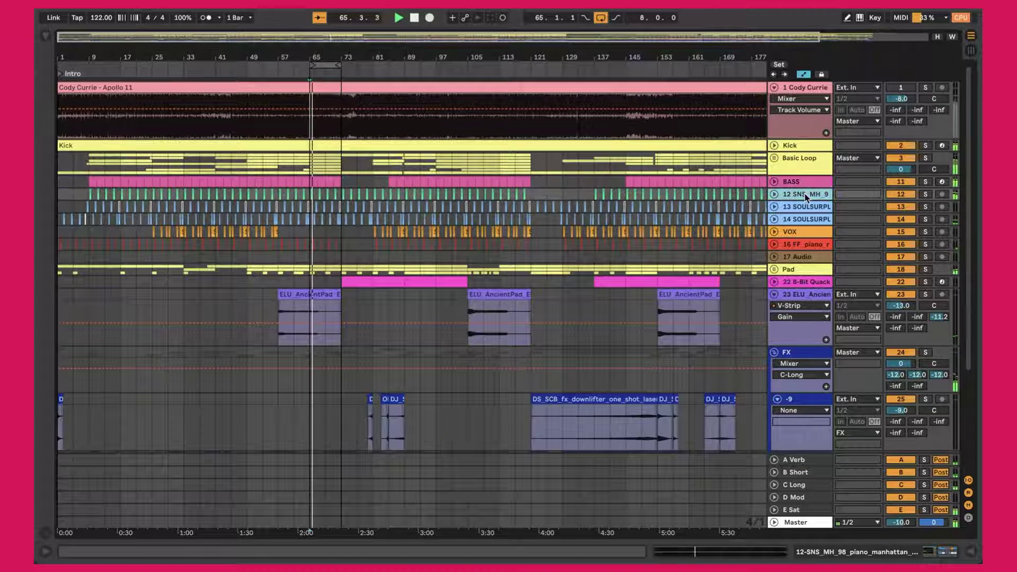
pyautogui.click(925, 194)
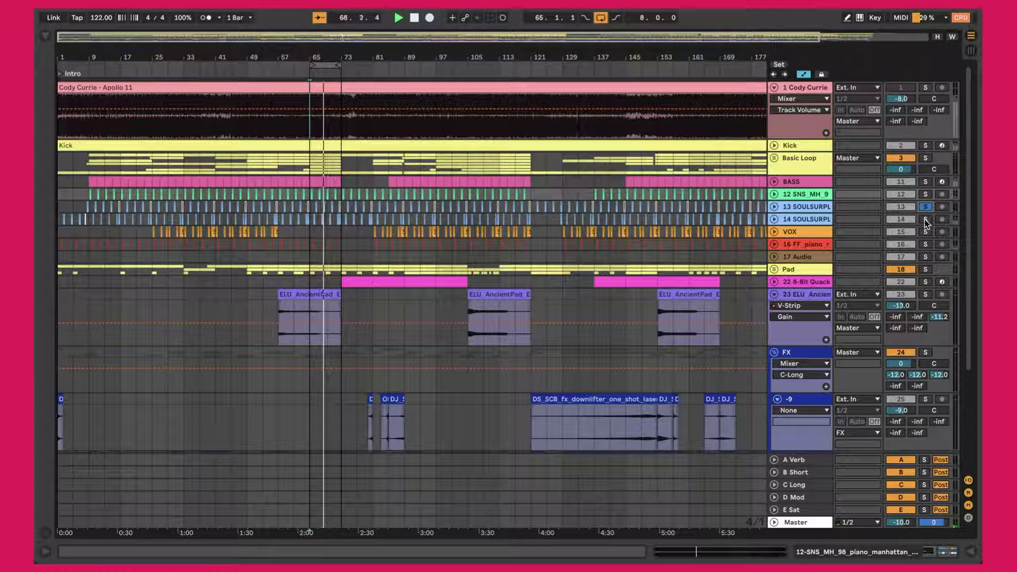
pyautogui.click(925, 220)
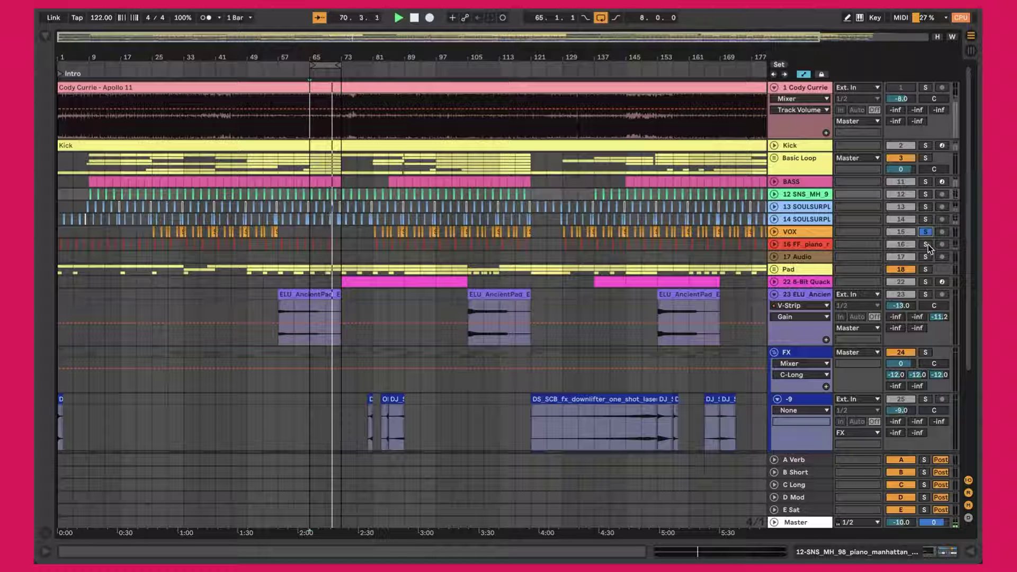
pyautogui.click(926, 245)
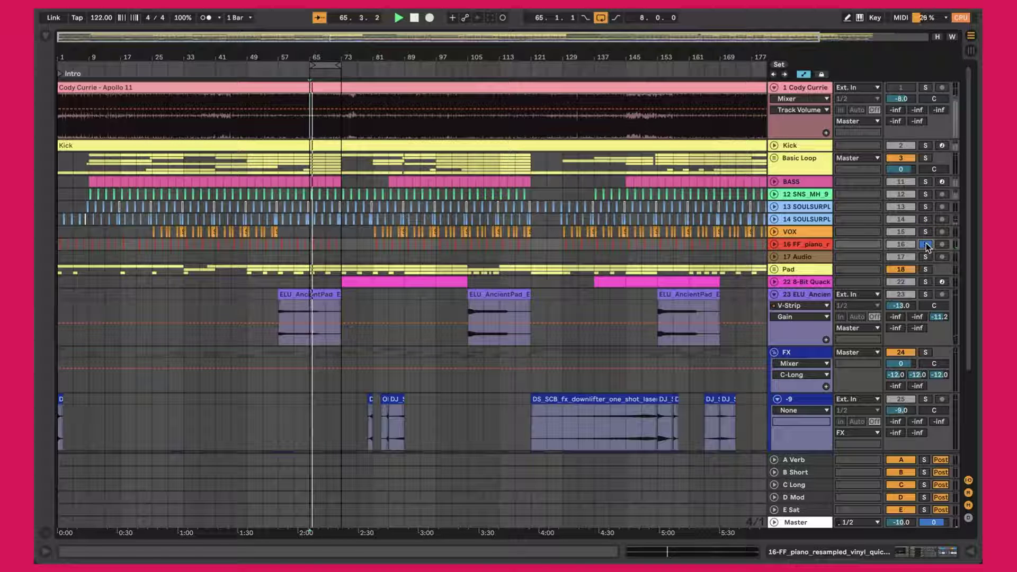
pyautogui.click(926, 243)
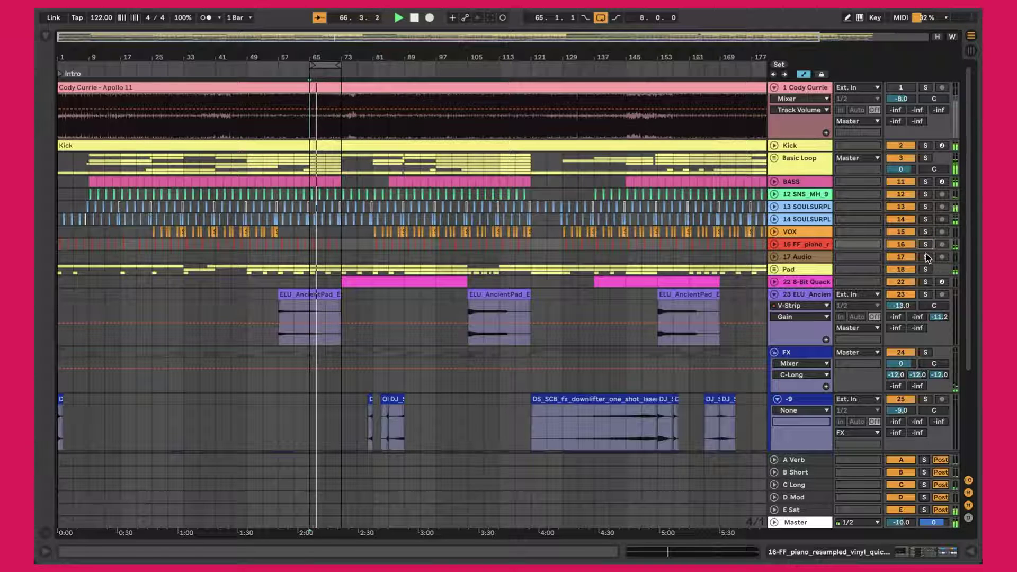
# Step: Fold the ELU_AncientPad track and group all tracks from SNS_MH piano through ELU_AncientPad
pyautogui.click(774, 281)
pyautogui.click(774, 281)
pyautogui.click(775, 294)
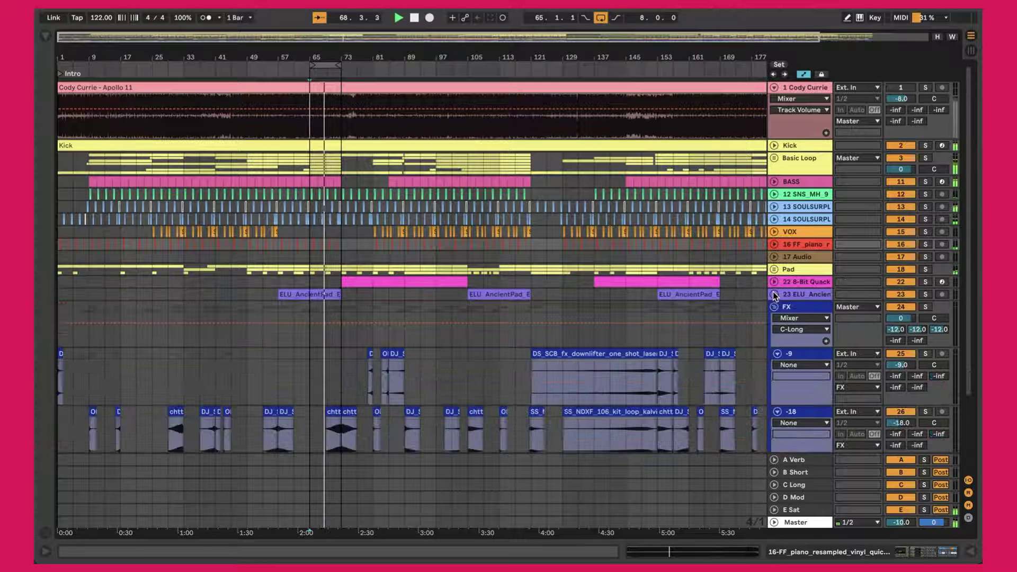
pyautogui.click(794, 296)
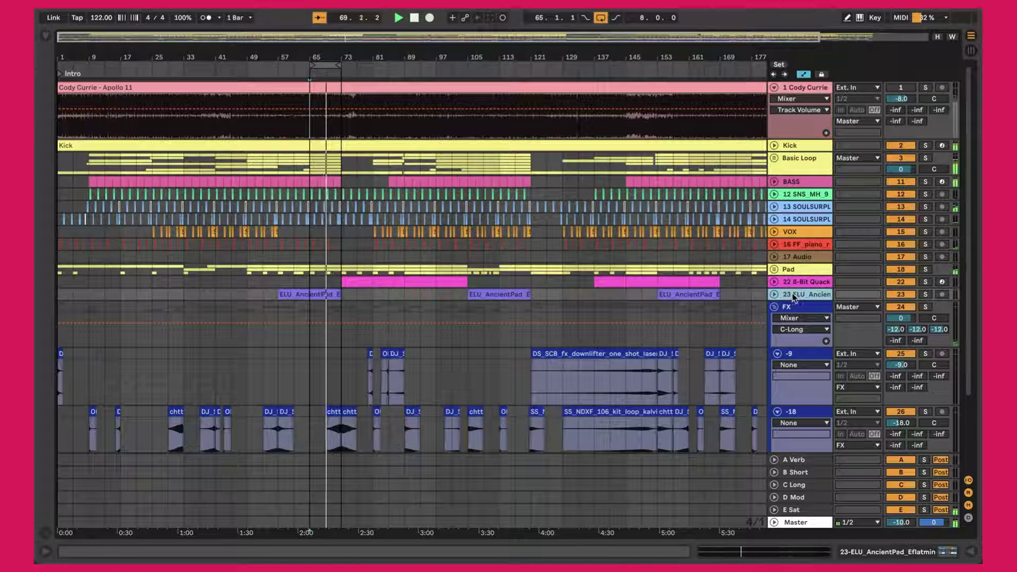
pyautogui.keyDown('shift'); pyautogui.click(801, 194); pyautogui.keyUp('shift')
pyautogui.rightClick(801, 195)
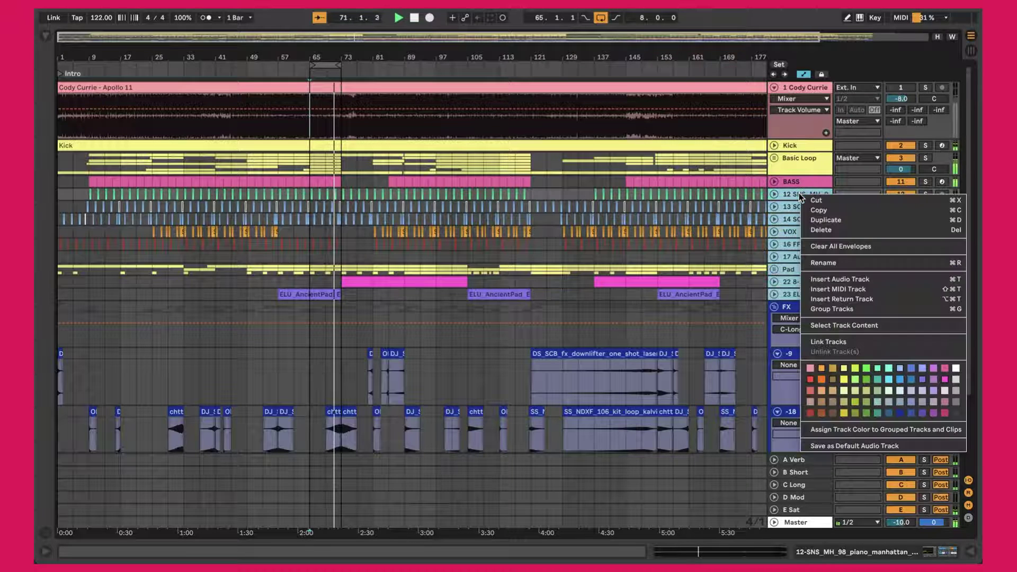
pyautogui.click(827, 308)
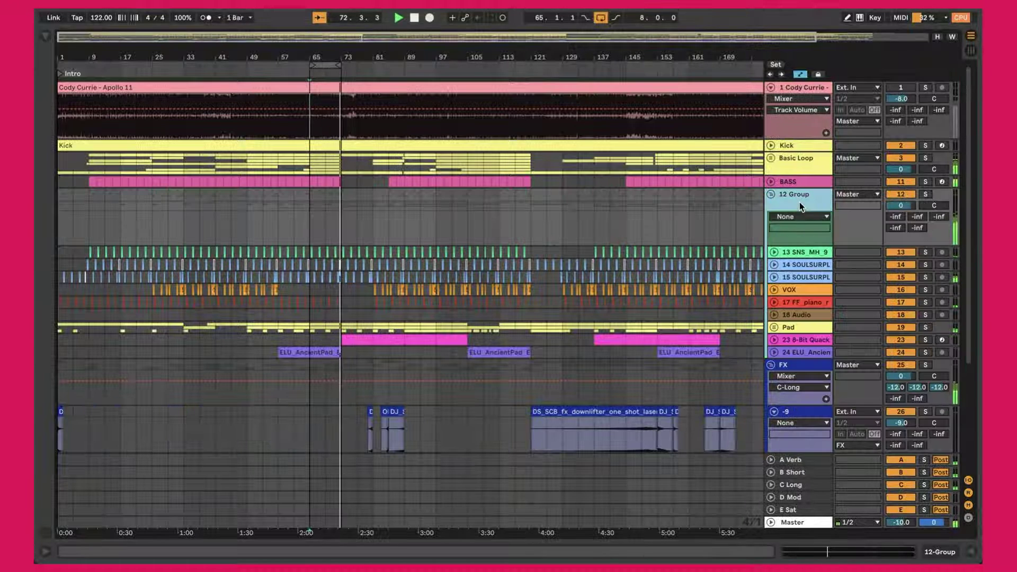
# Step: Name the new group MELO and fold both the MELO and FX groups
pyautogui.write('MELO')
pyautogui.press('Return')
pyautogui.click(772, 194)
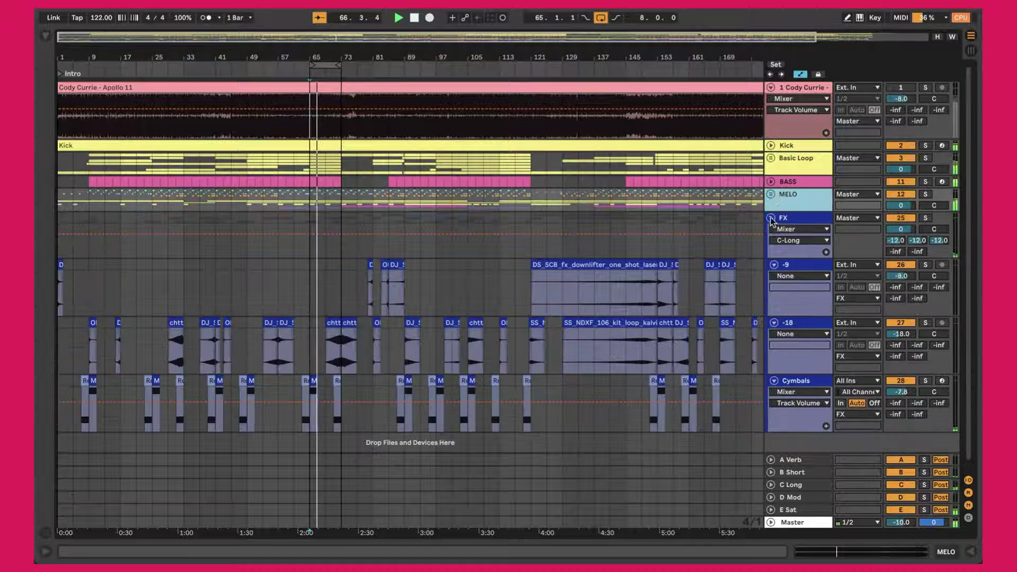
pyautogui.click(771, 218)
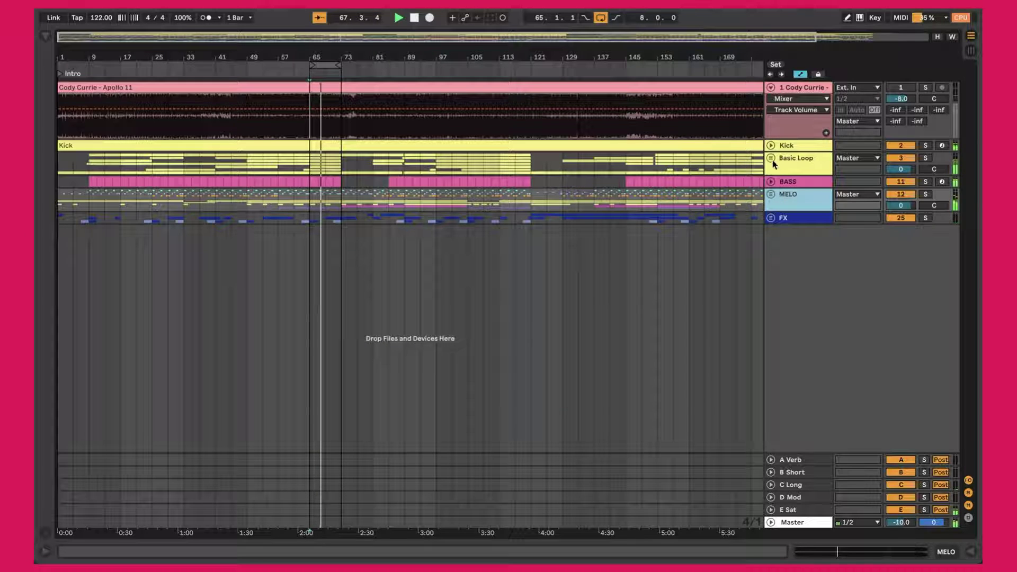
# Step: Rename the Basic Loop group as DRUMS
pyautogui.click(794, 164)
pyautogui.hotkey('ctrl', 'r')
pyautogui.write('DRUM')
pyautogui.press('Return')
pyautogui.write('S')
pyautogui.press('Return')
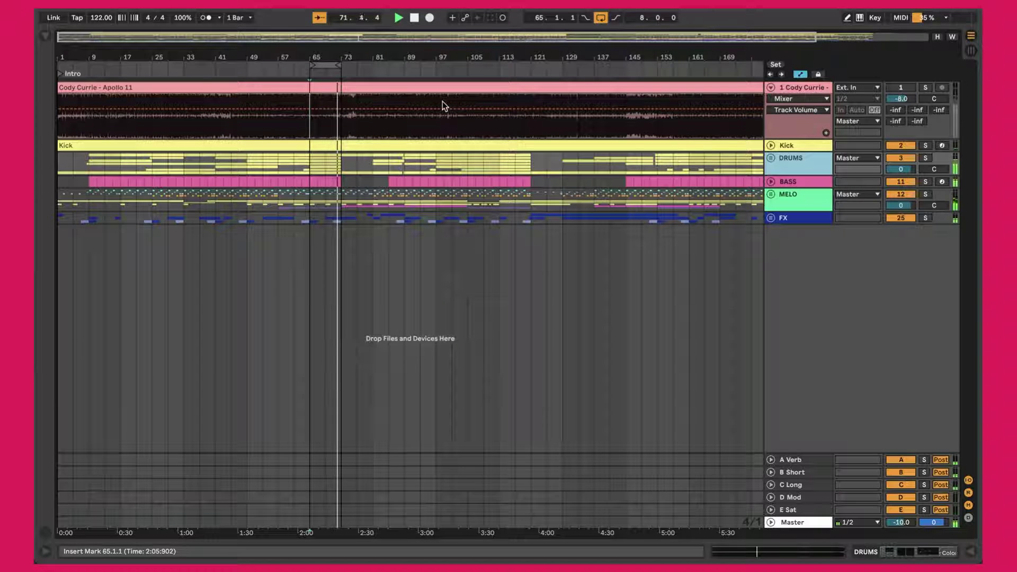
# Step: Compare the Apollo 11 reference track with the mix using solo, and set the reference's volume to -6.0 dB
pyautogui.press('s')
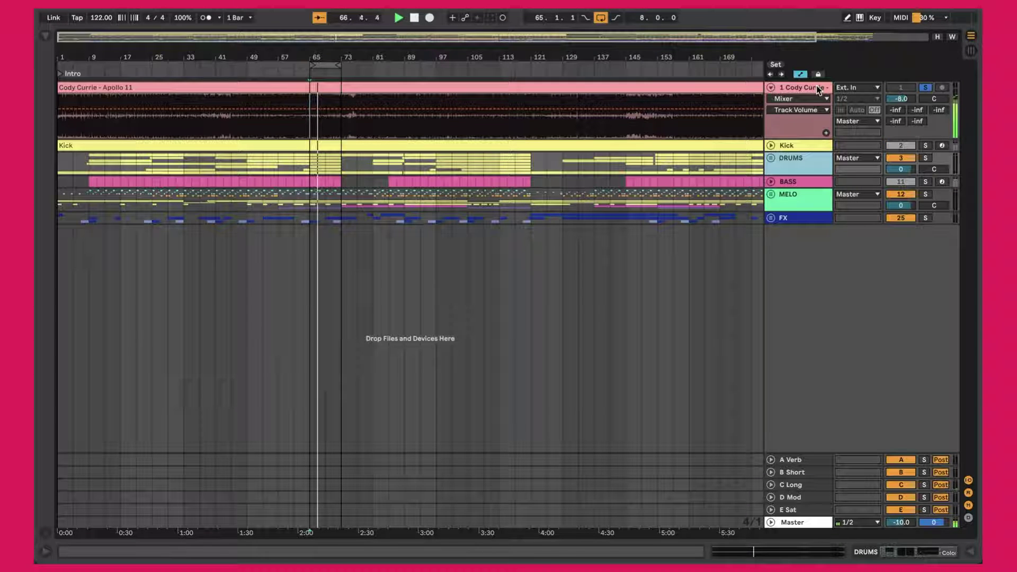
pyautogui.press('s')
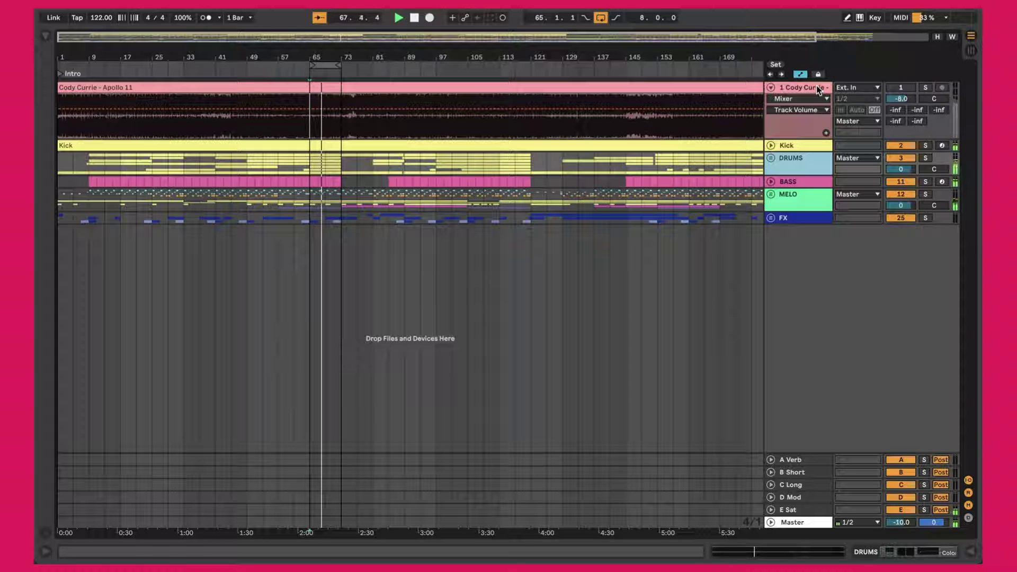
pyautogui.press('s')
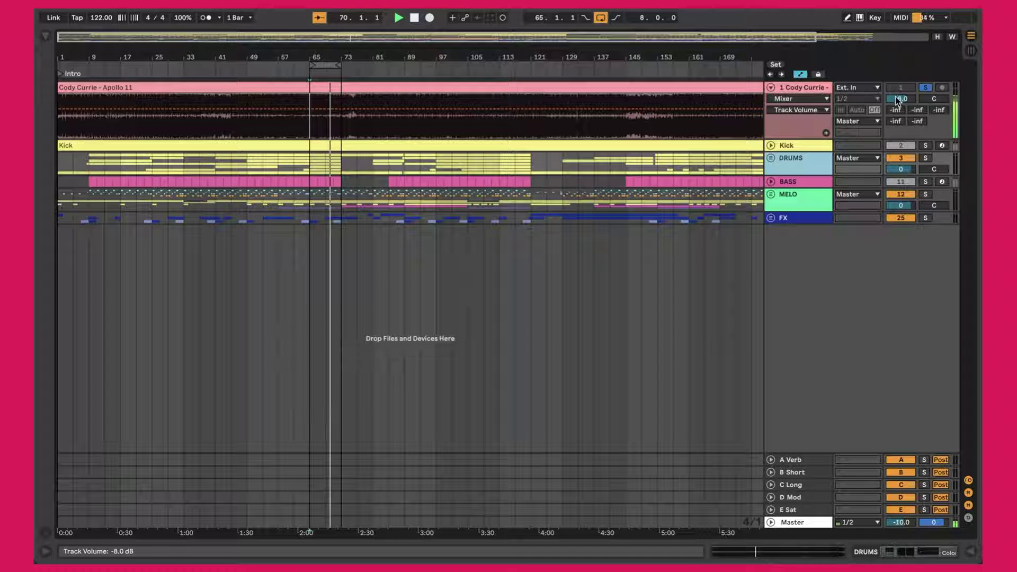
pyautogui.scroll(1, 897, 101)
pyautogui.scroll(1, 896, 101)
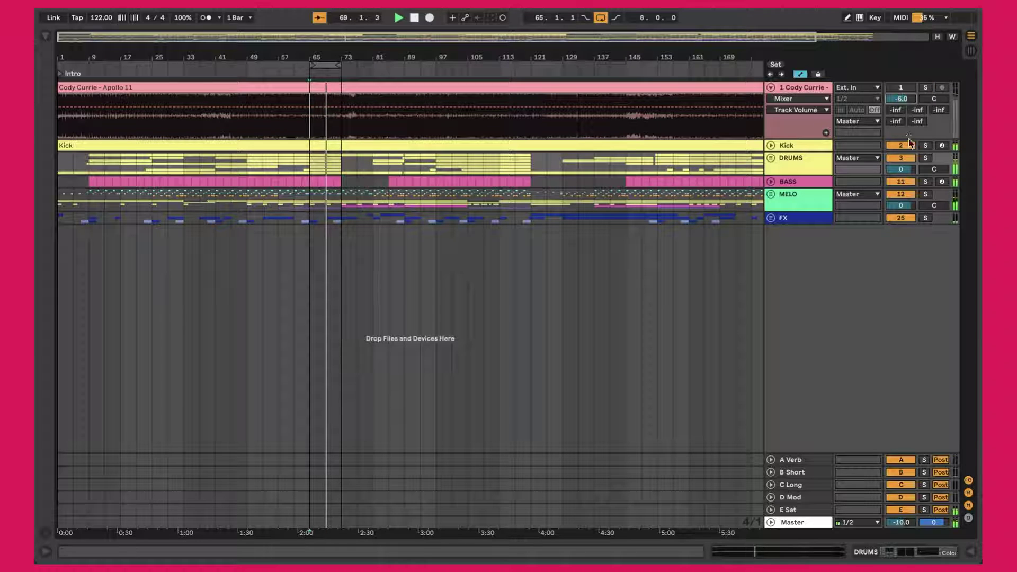
# Step: Mute the DRUMS, BASS, MELO and FX tracks so only the Kick remains active
pyautogui.click(899, 158)
pyautogui.moveTo(899, 182); pyautogui.dragTo(899, 195)
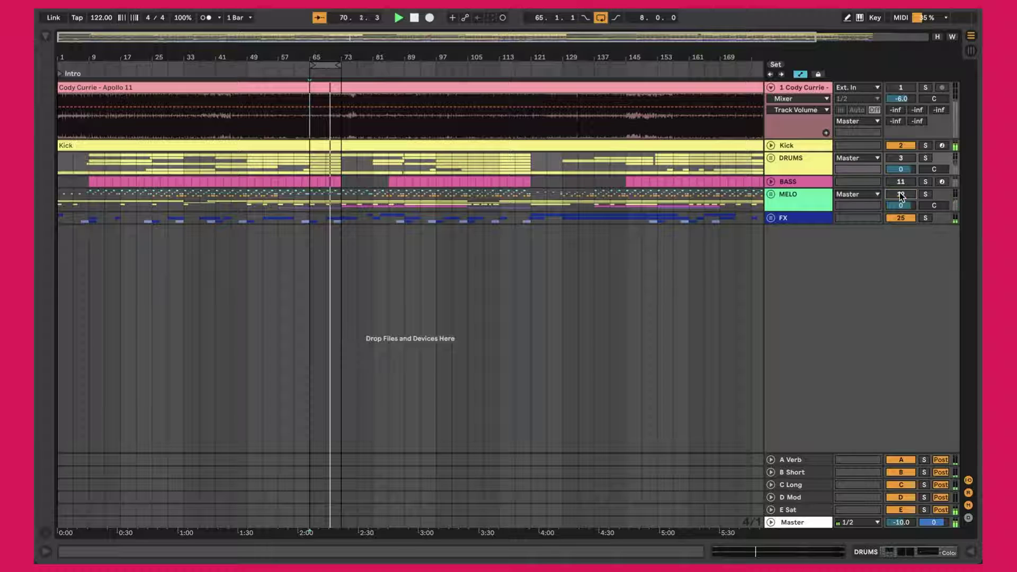
pyautogui.click(901, 216)
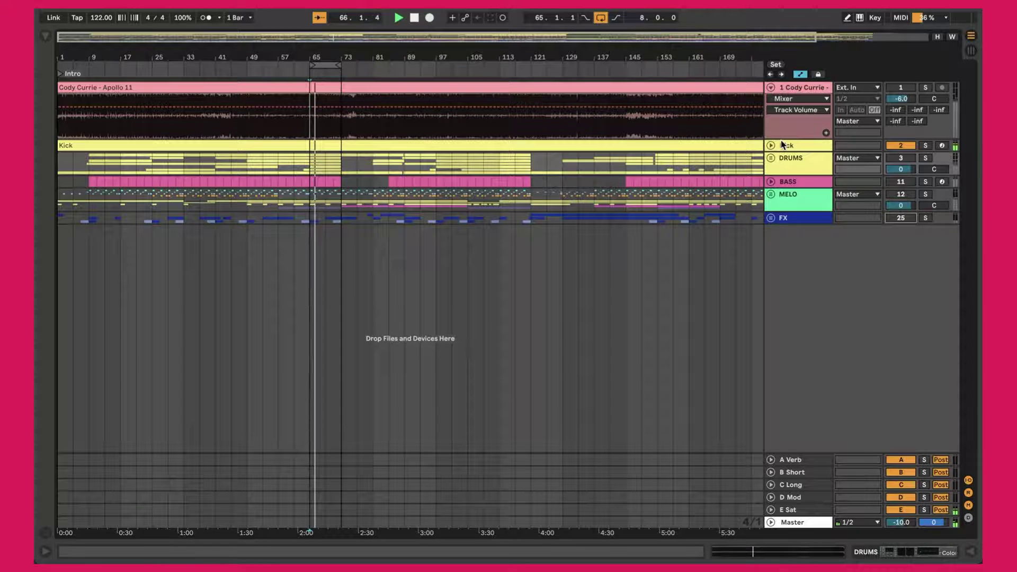
# Step: Show the Session View mixer and unfold the DRUMS group
pyautogui.press('Tab')
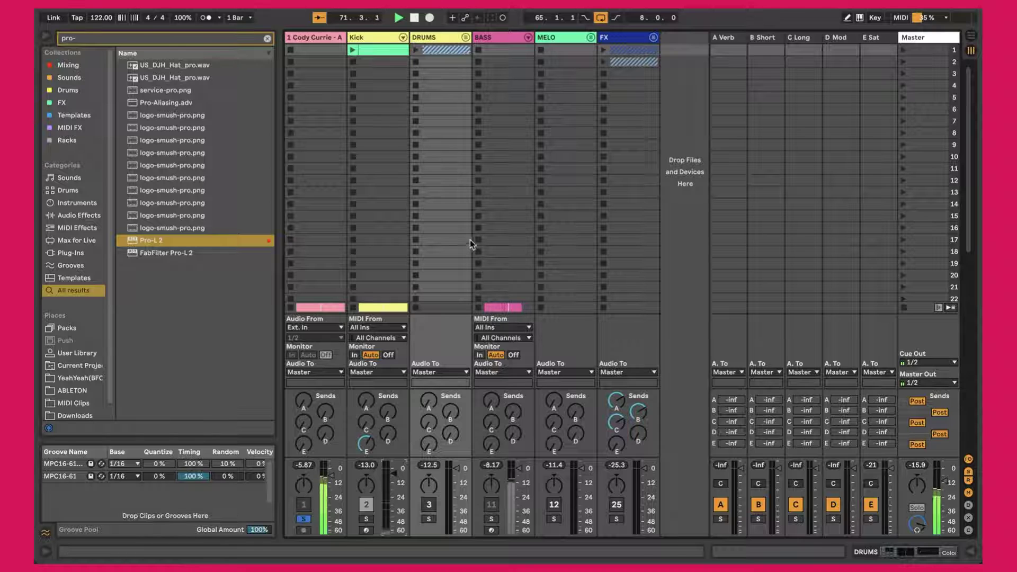
pyautogui.click(466, 37)
pyautogui.hscroll(1, 462, 131)
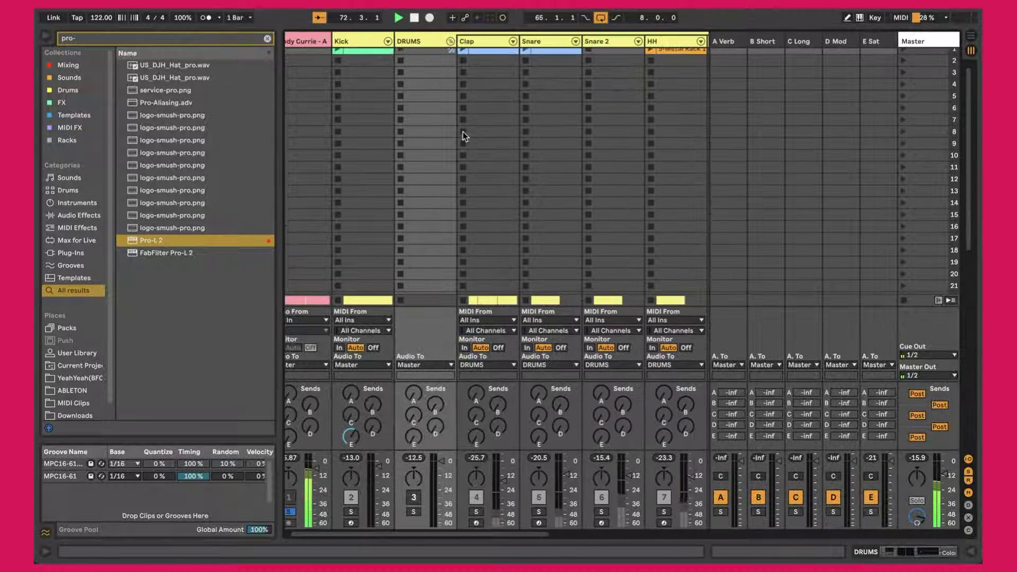
# Step: Reactivate the DRUMS group and mute its individual tracks from Snare onward, keeping Kick and Clap active
pyautogui.click(350, 497)
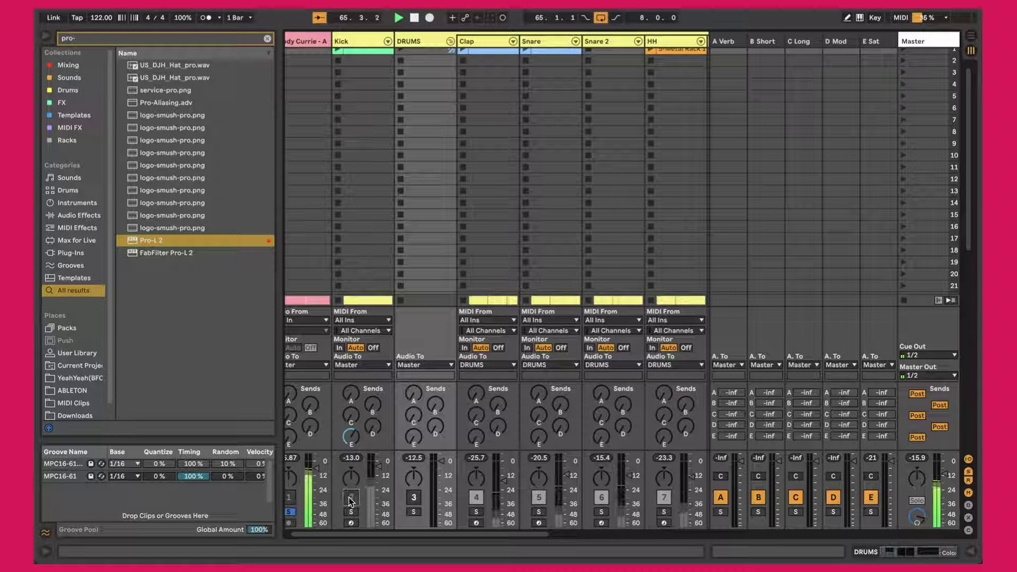
pyautogui.click(351, 497)
pyautogui.click(413, 497)
pyautogui.click(538, 496)
pyautogui.click(601, 497)
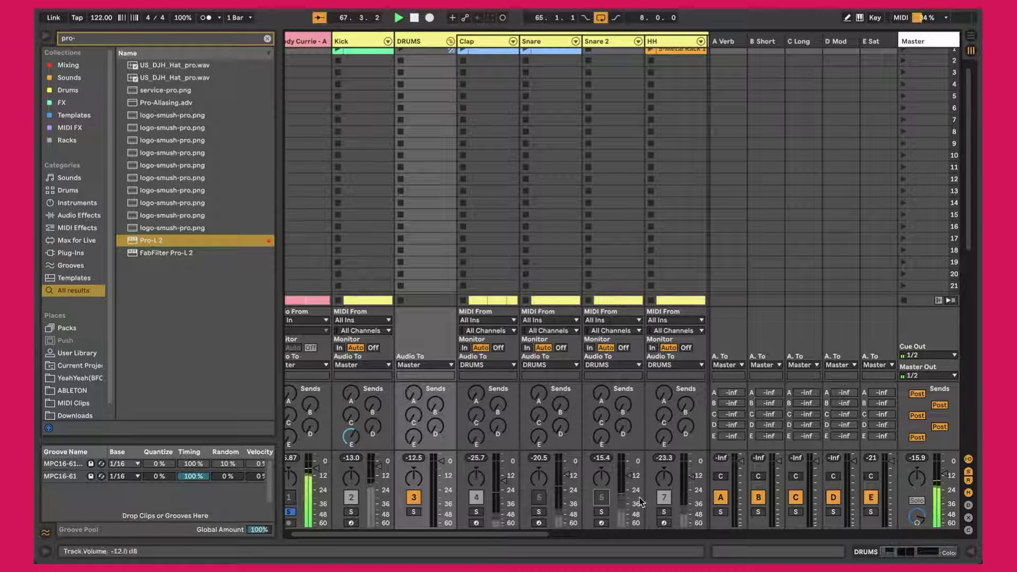
pyautogui.click(669, 499)
pyautogui.hscroll(5, 665, 498)
pyautogui.click(582, 498)
pyautogui.click(642, 497)
pyautogui.hscroll(3, 636, 498)
pyautogui.click(621, 498)
pyautogui.hscroll(-10, 619, 498)
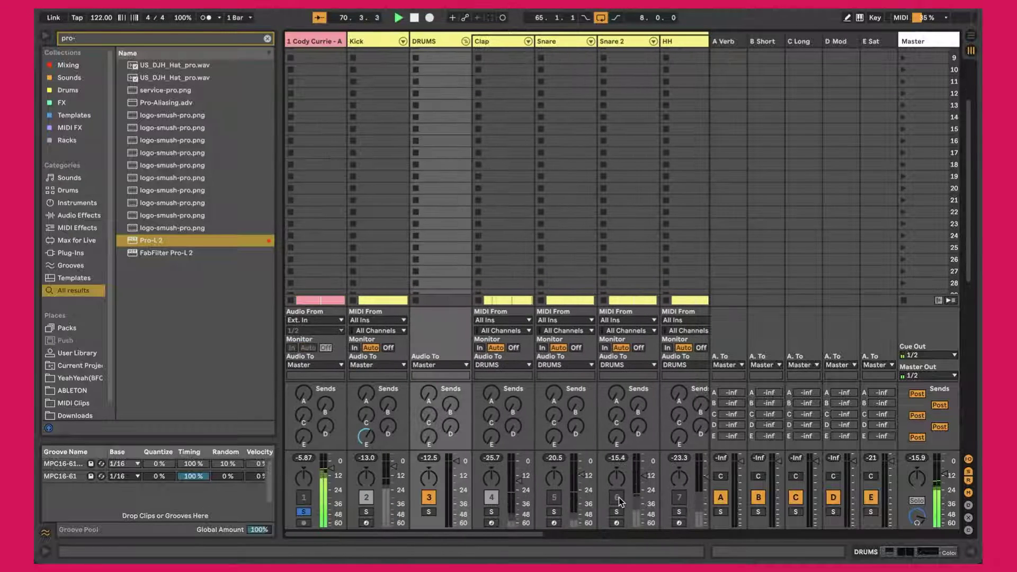
# Step: Set the Clap's volume to -16.0 dB while comparing the mix with the soloed reference, and reactivate the Snare
pyautogui.press('s')
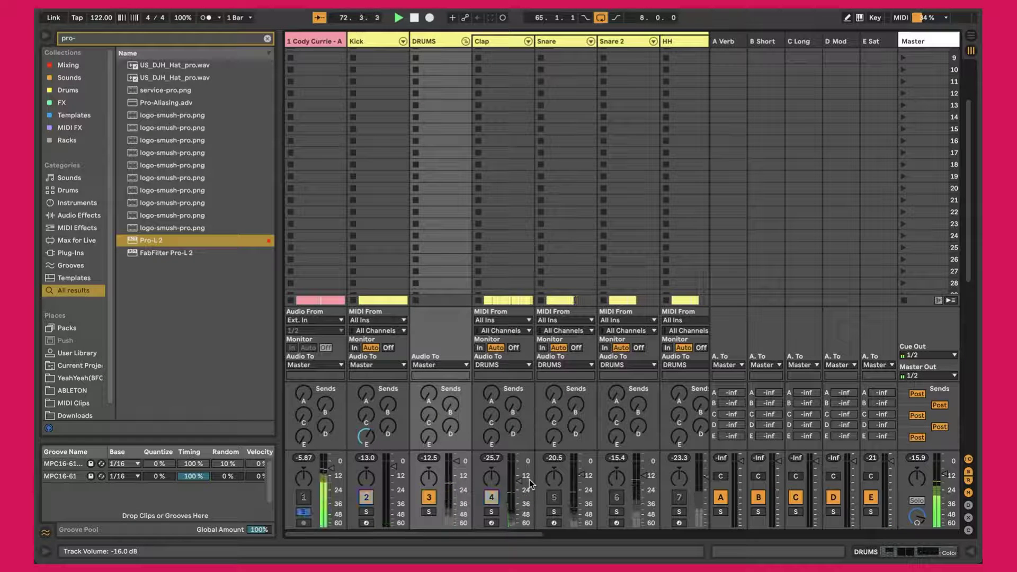
pyautogui.press('s')
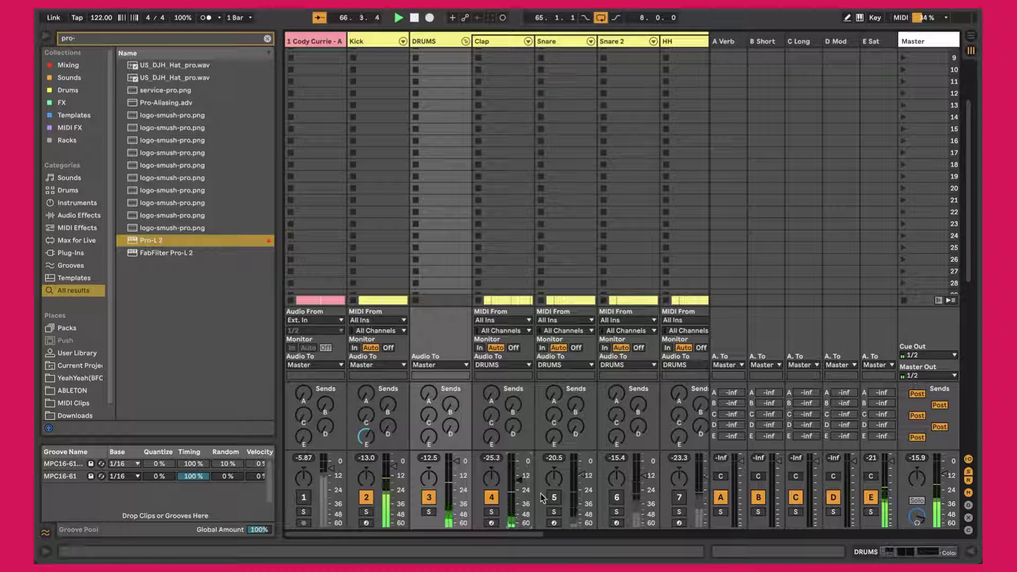
pyautogui.press('s')
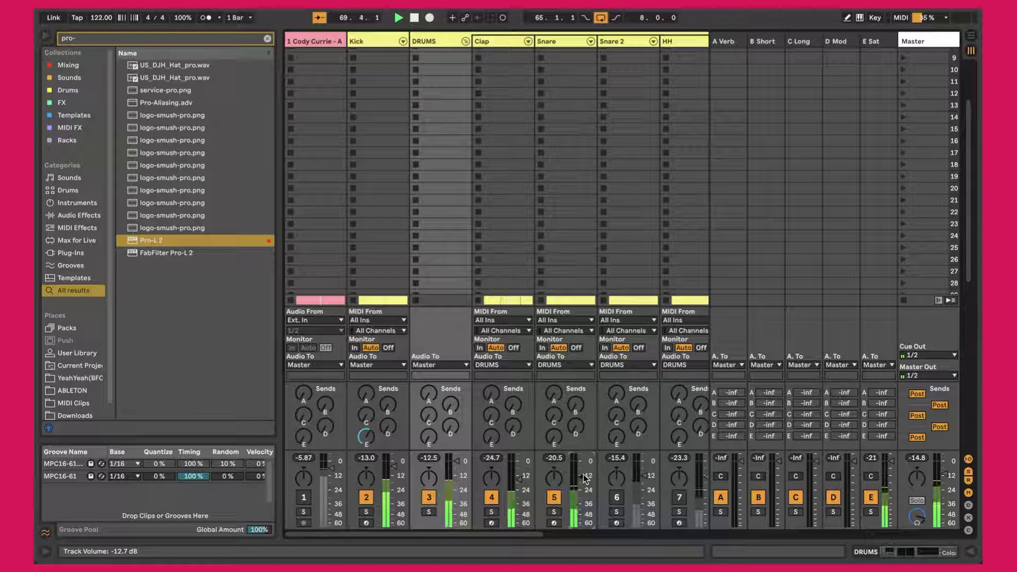
# Step: Set the Snare's volume to -13.7 dB and compare the mix with the reference track using solo
pyautogui.moveTo(581, 474); pyautogui.dragTo(585, 478)
pyautogui.press('s')
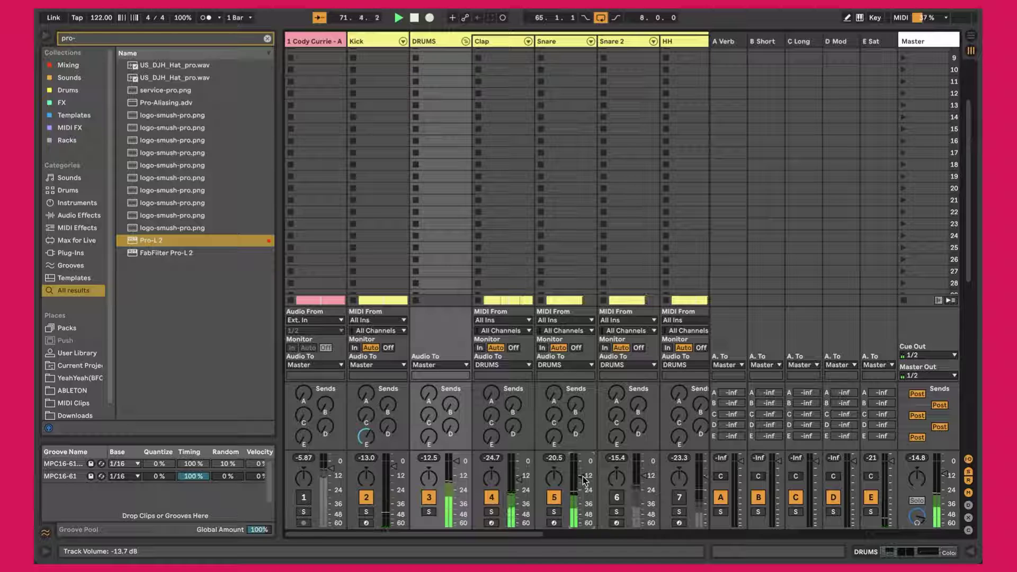
pyautogui.press('s')
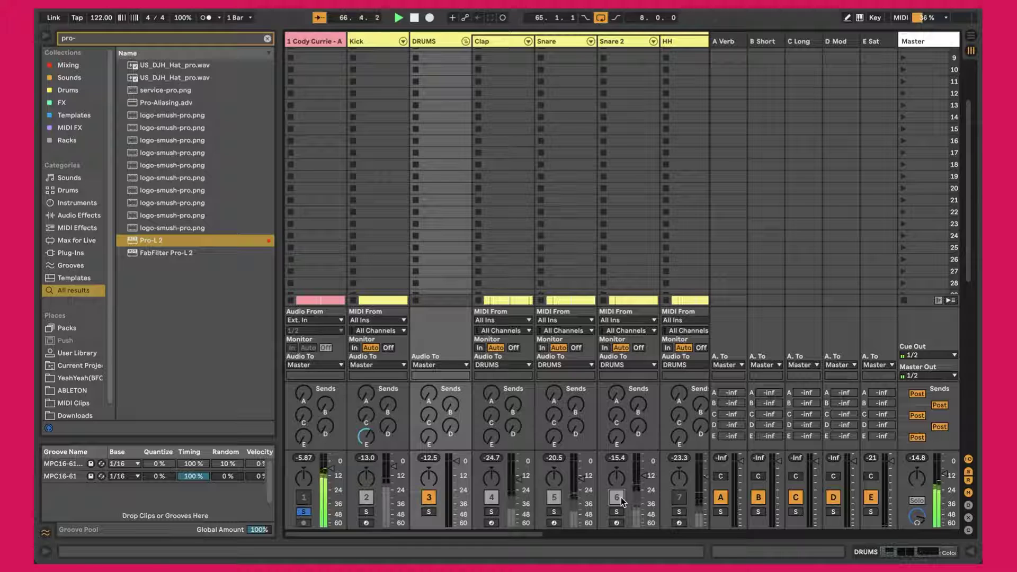
# Step: Reactivate Snare 2 and HH, balancing their volumes at -16.0 dB and -14.0 dB against the reference
pyautogui.click(620, 497)
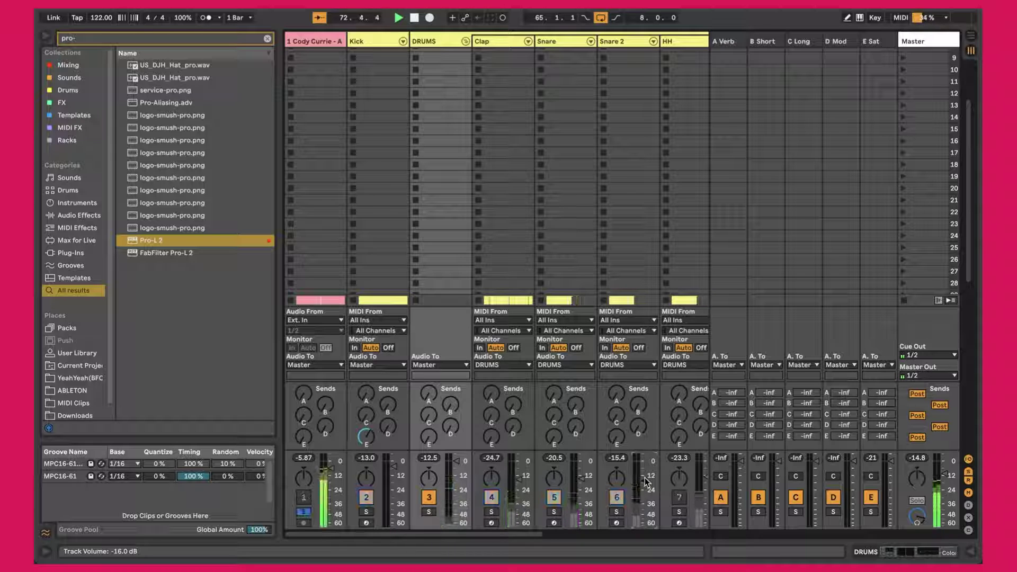
pyautogui.hscroll(2, 646, 481)
pyautogui.scroll(-1, 646, 481)
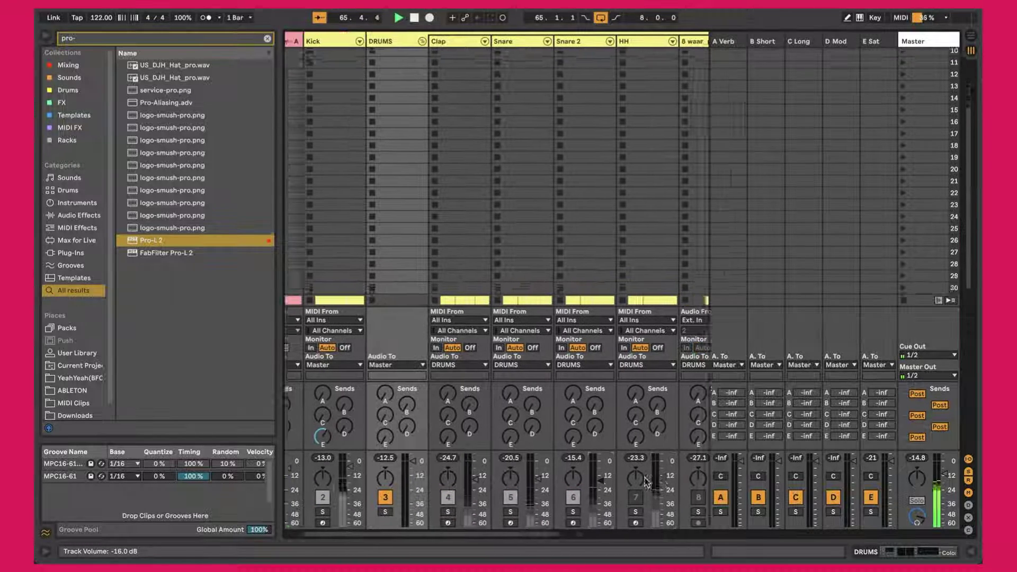
pyautogui.click(617, 497)
pyautogui.click(617, 497)
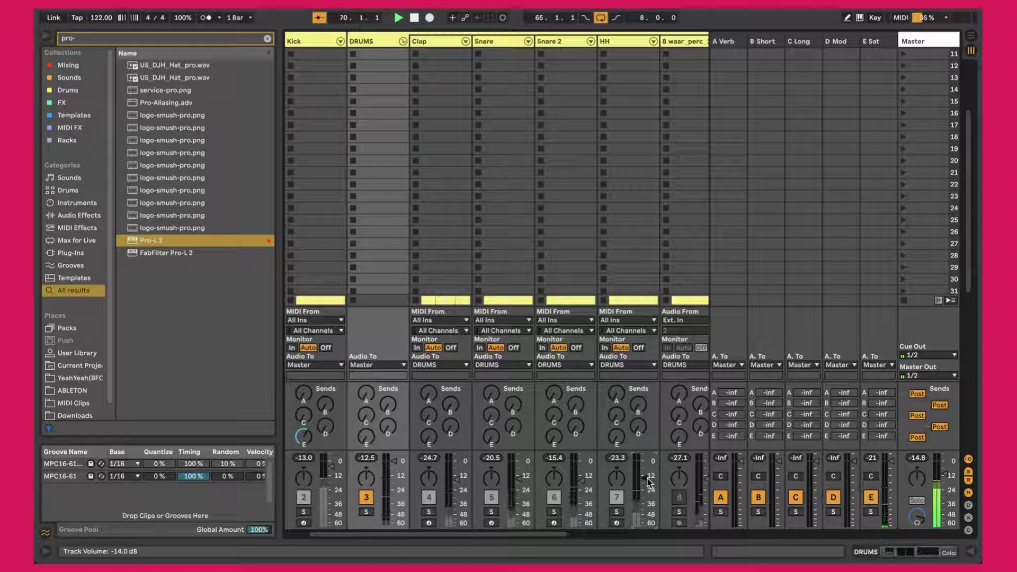
# Step: Reactivate the 8 waar_perc_125 track and lower its volume slightly to fit the other drums
pyautogui.hscroll(3, 647, 478)
pyautogui.hscroll(2, 647, 479)
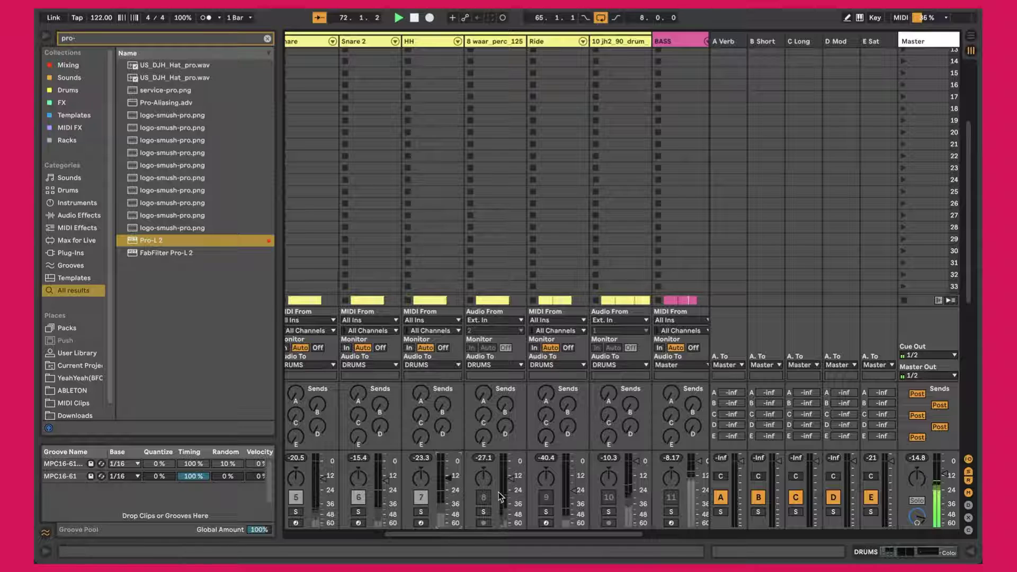
pyautogui.click(488, 496)
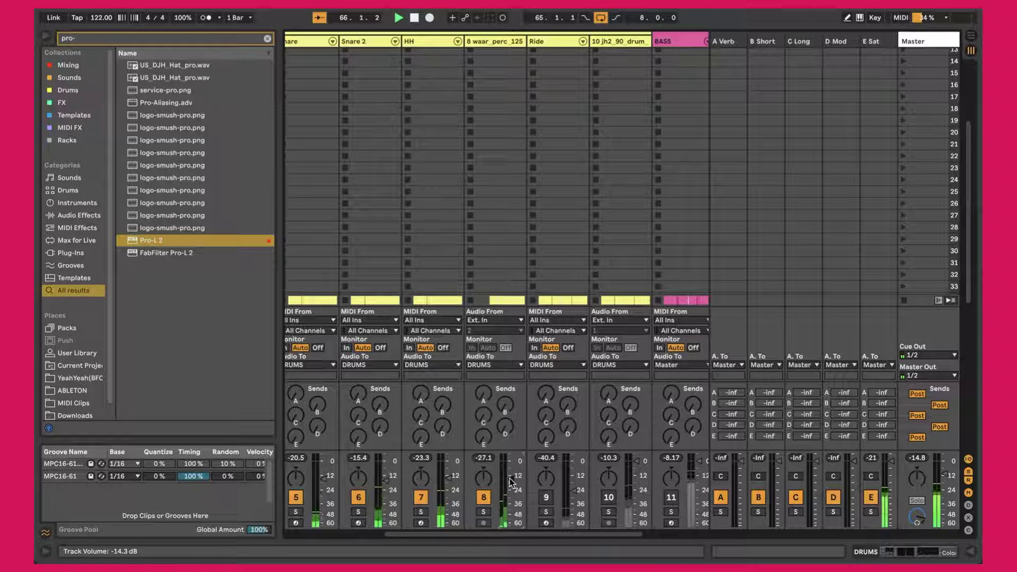
pyautogui.scroll(-1, 510, 481)
pyautogui.scroll(-1, 510, 479)
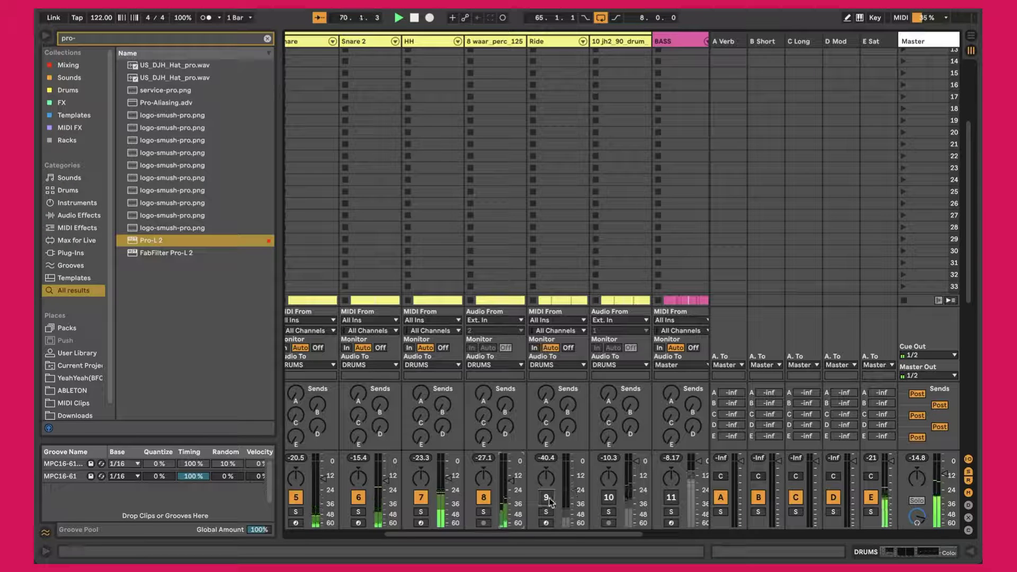
# Step: Bring the Ride into the mix and raise its volume to -19.2 dB
pyautogui.scroll(2, 577, 496)
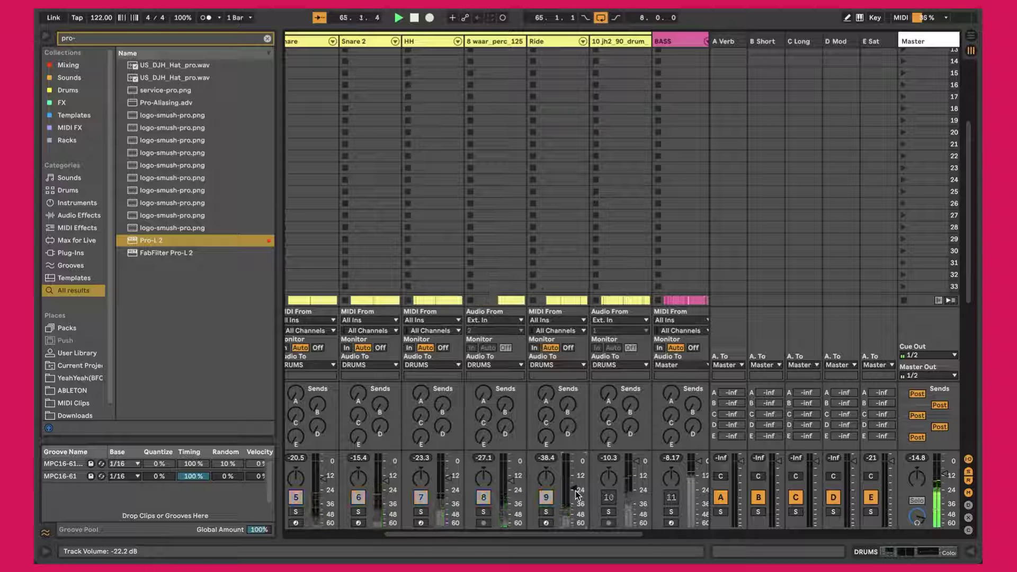
pyautogui.scroll(1, 577, 496)
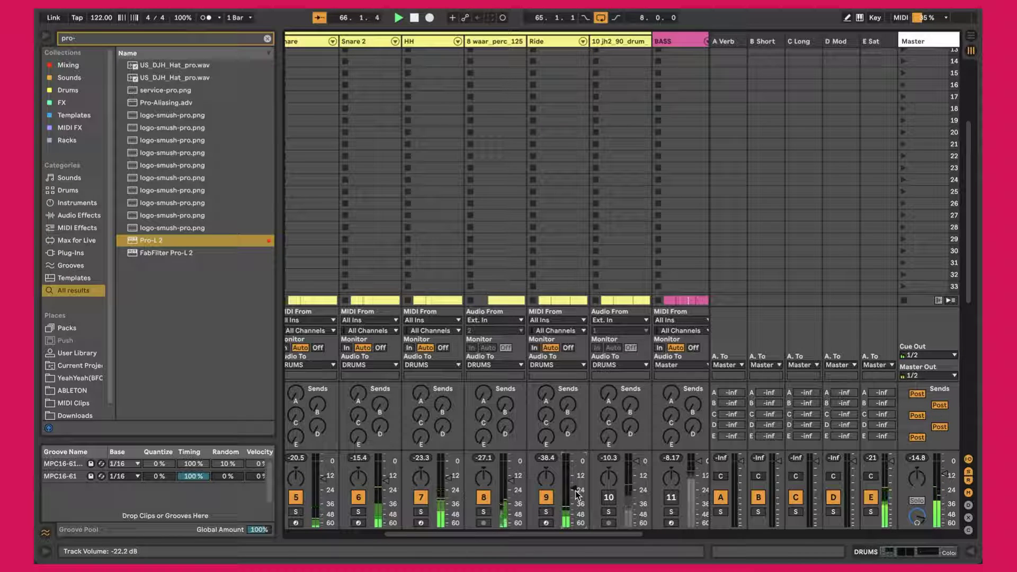
pyautogui.scroll(2, 577, 496)
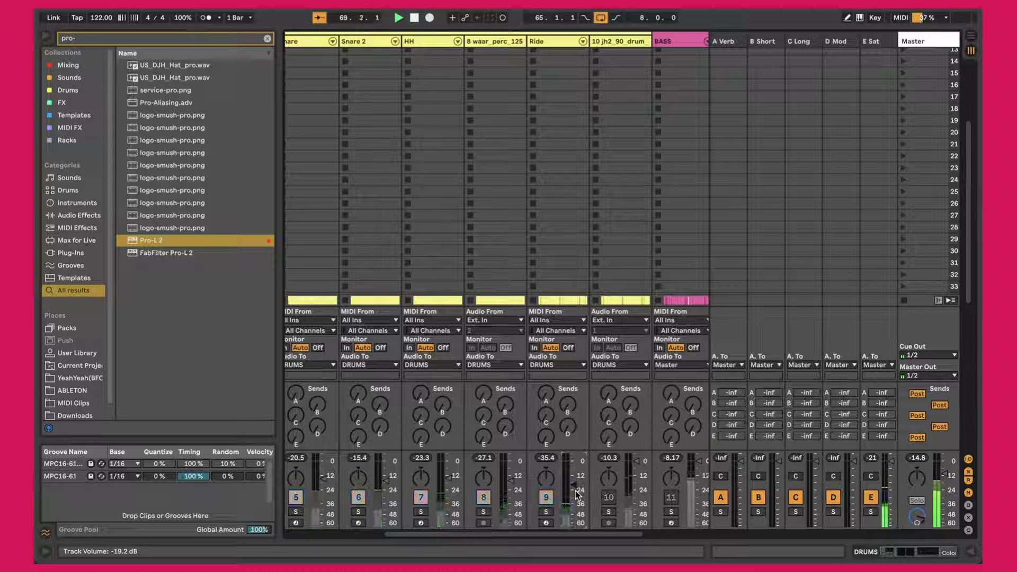
# Step: Reactivate the 10 jh2_90_drum track and lower its volume to -7.0 dB
pyautogui.click(609, 498)
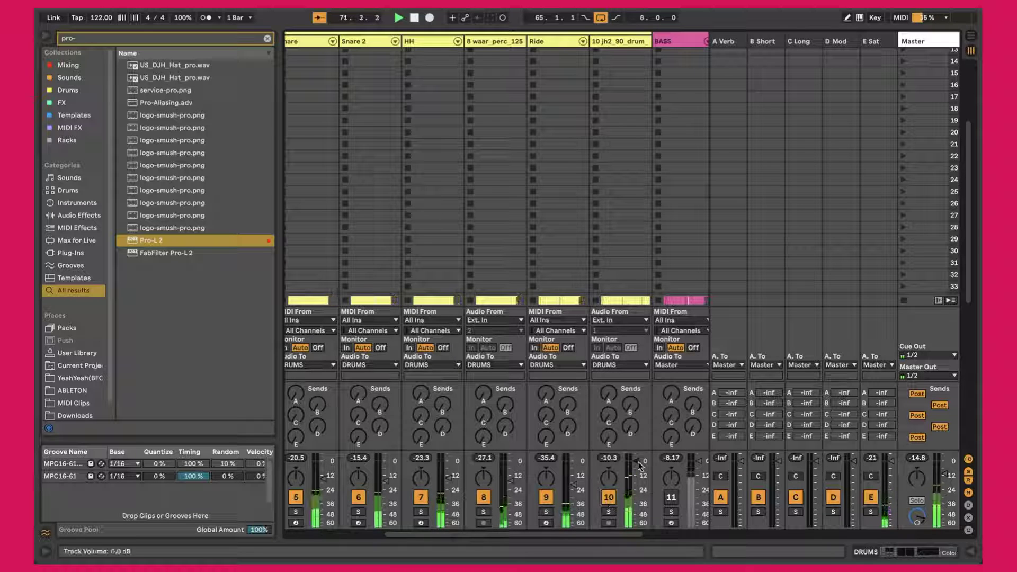
pyautogui.scroll(-5, 640, 466)
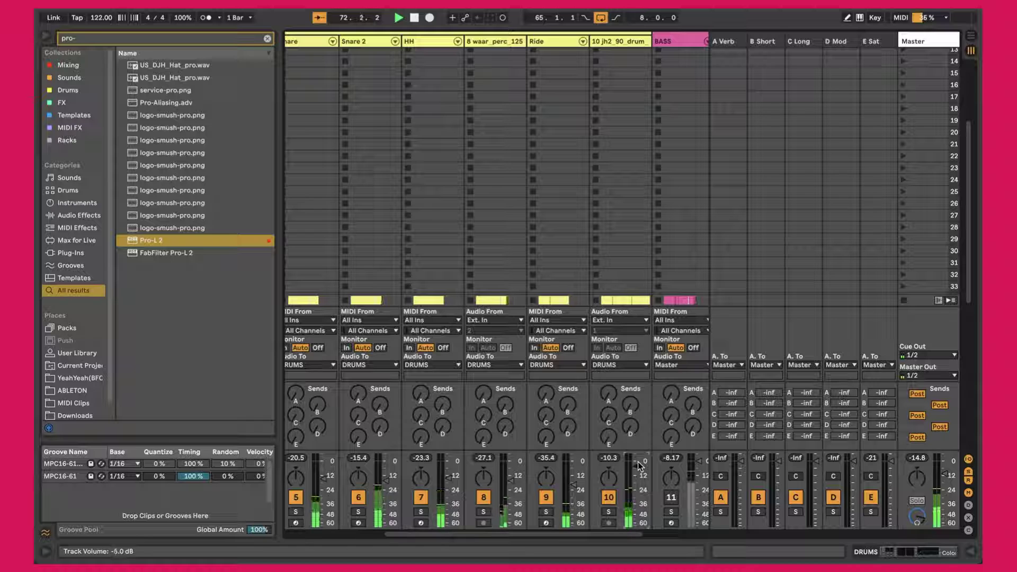
pyautogui.scroll(-1, 640, 466)
pyautogui.scroll(-1, 640, 466)
pyautogui.scroll(2, 639, 466)
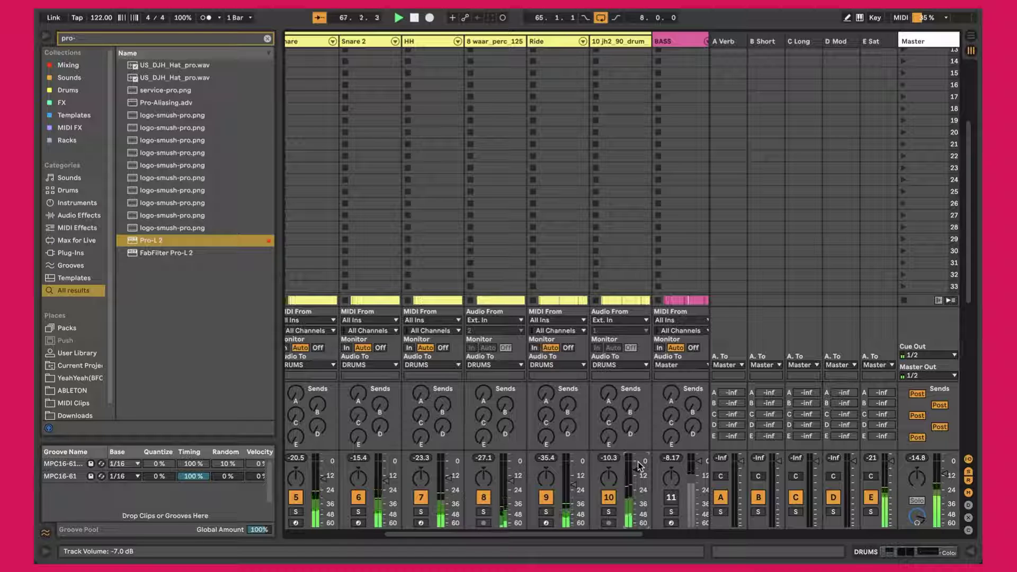
# Step: Reactivate the BASS track, balance its volume at -3.0 dB, and compare the mix repeatedly with the reference
pyautogui.hscroll(-4, 639, 466)
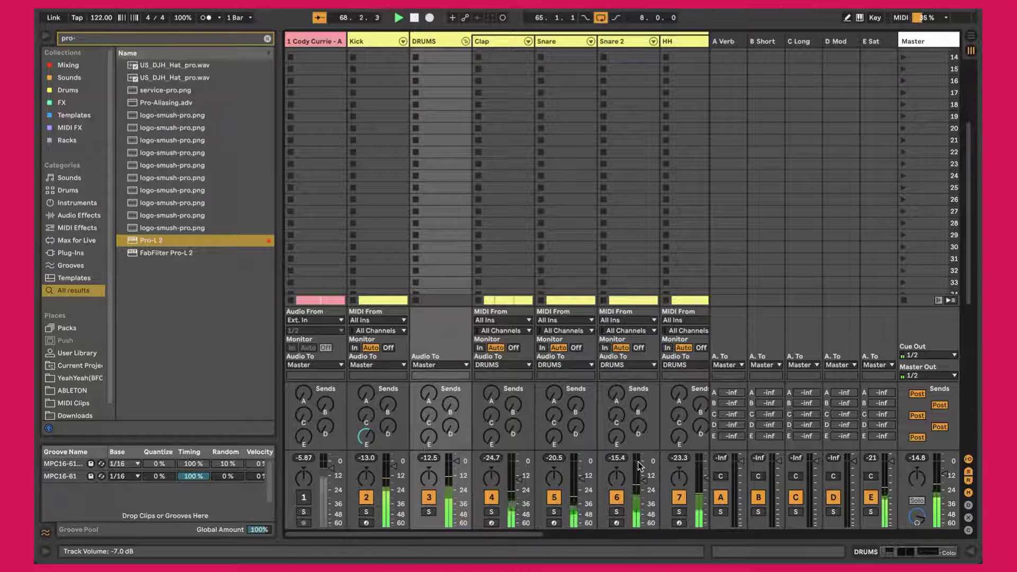
pyautogui.hscroll(7, 638, 462)
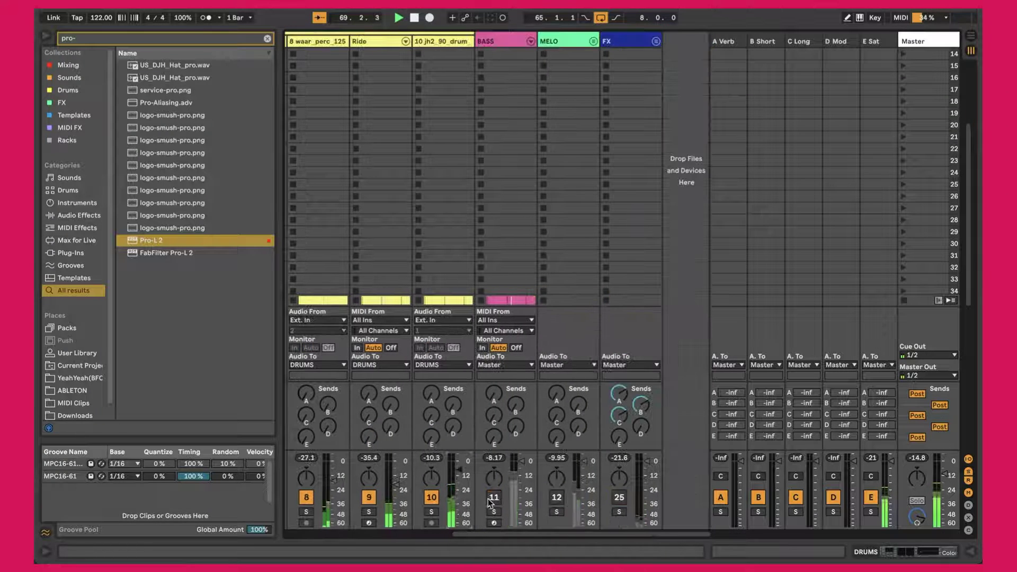
pyautogui.click(530, 473)
pyautogui.press('0')
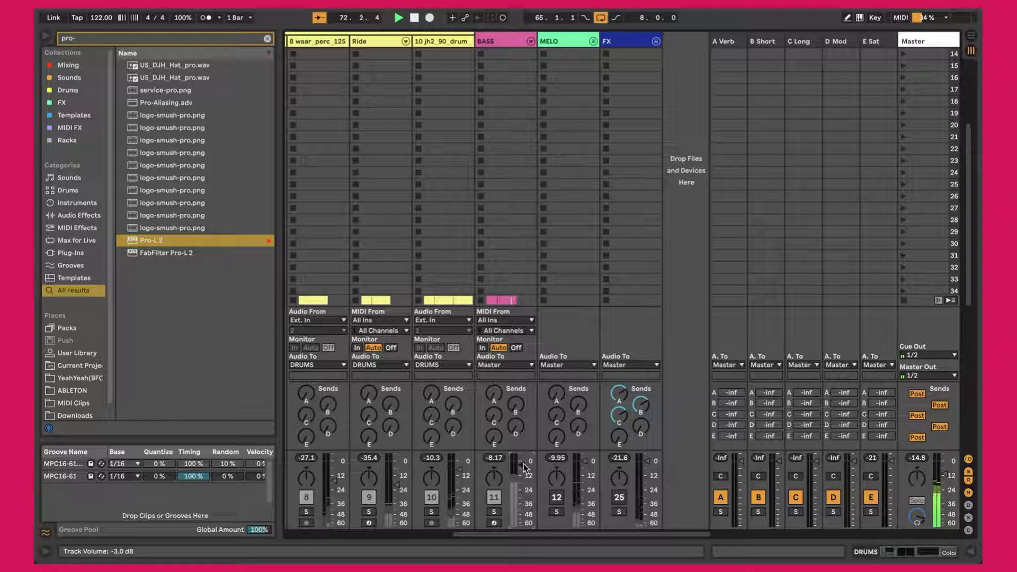
pyautogui.press('0')
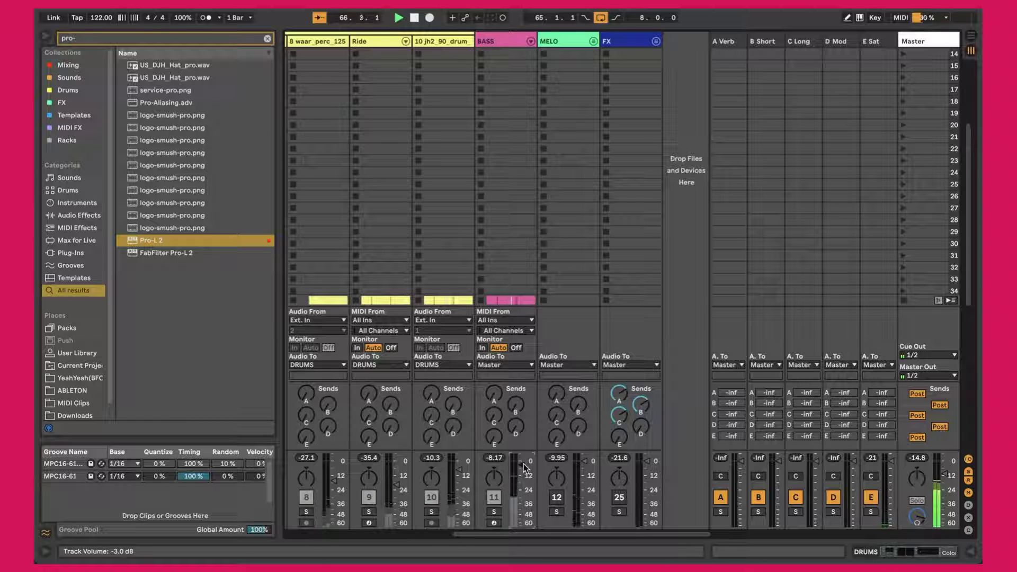
pyautogui.press('0')
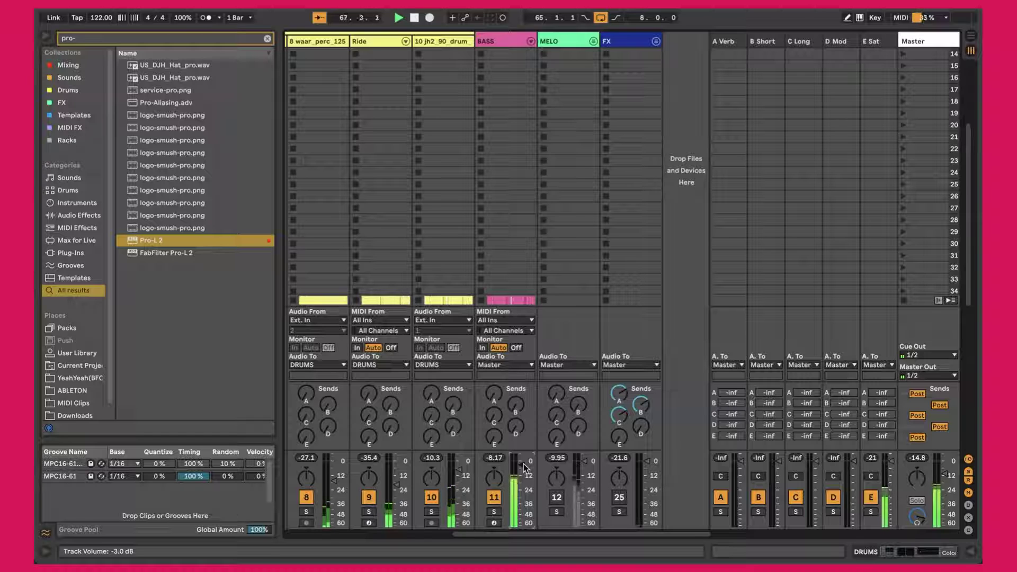
pyautogui.press('0')
pyautogui.press('0')
pyautogui.press('0')
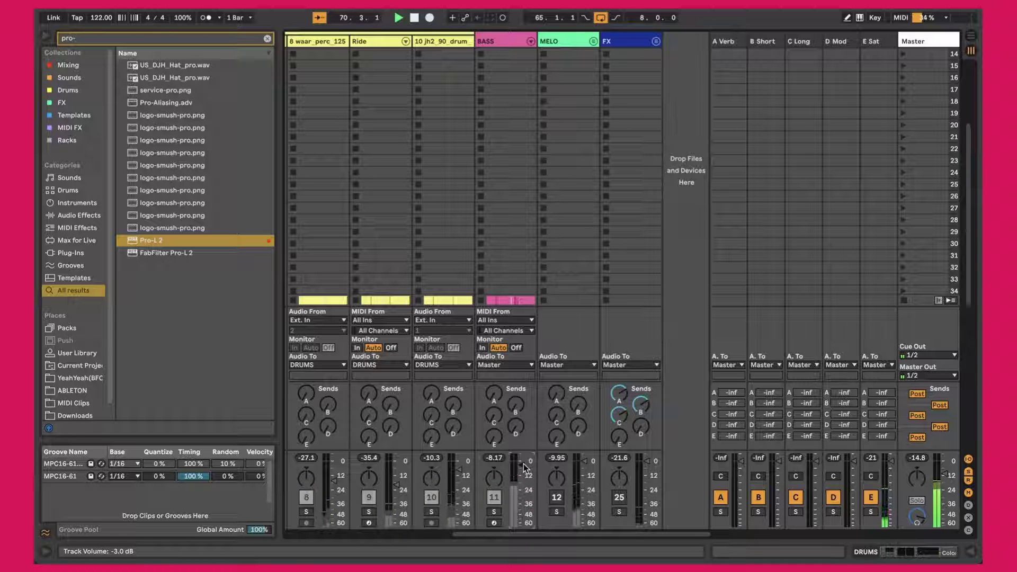
# Step: Unfold the MELO group, reactivate it, and review the levels of its individual tracks
pyautogui.click(593, 42)
pyautogui.hscroll(5, 561, 148)
pyautogui.click(426, 497)
pyautogui.keyDown('super'); pyautogui.click(425, 497); pyautogui.keyUp('super')
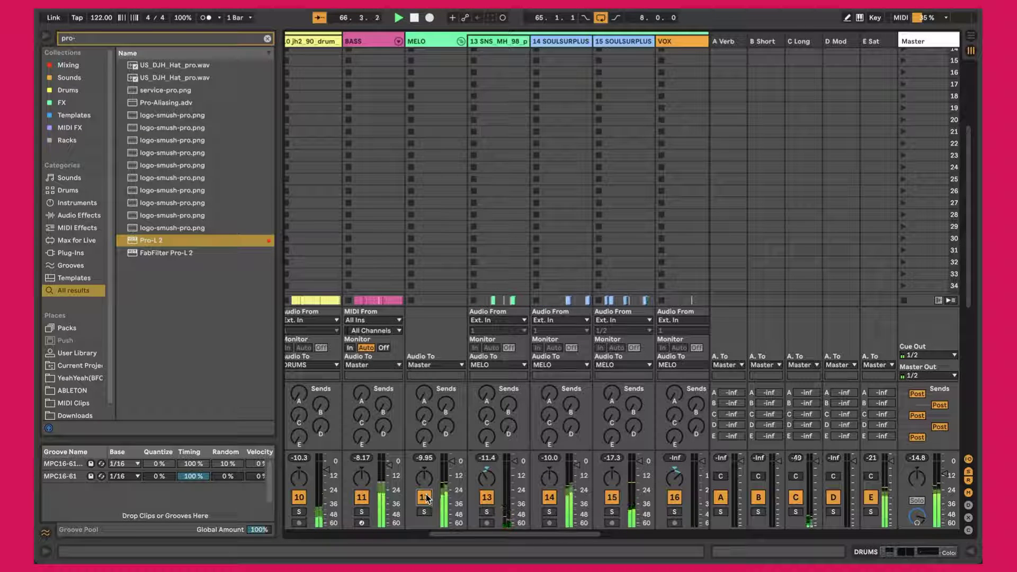
pyautogui.hscroll(2, 500, 478)
pyautogui.hscroll(4, 500, 479)
pyautogui.hscroll(6, 500, 478)
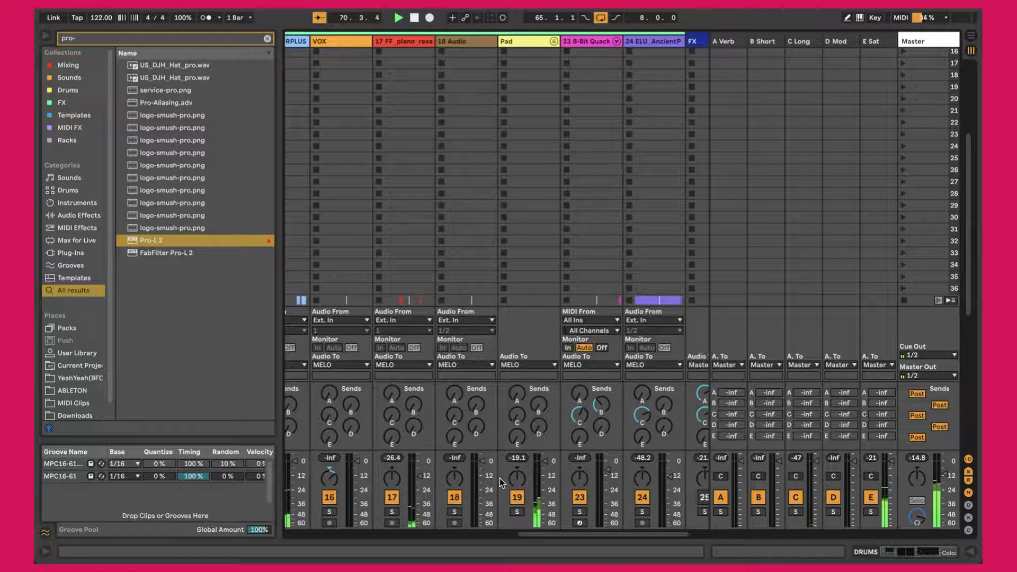
# Step: Raise the HH's volume to -13.0 dB and the Ride's slightly while listening to the full mix
pyautogui.hscroll(-20, 500, 478)
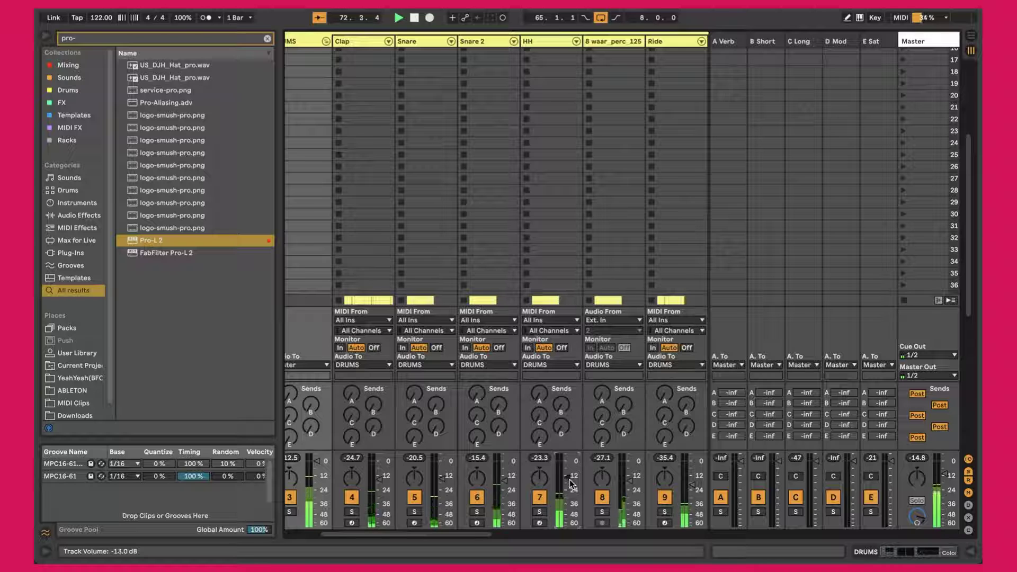
pyautogui.hscroll(2, 588, 480)
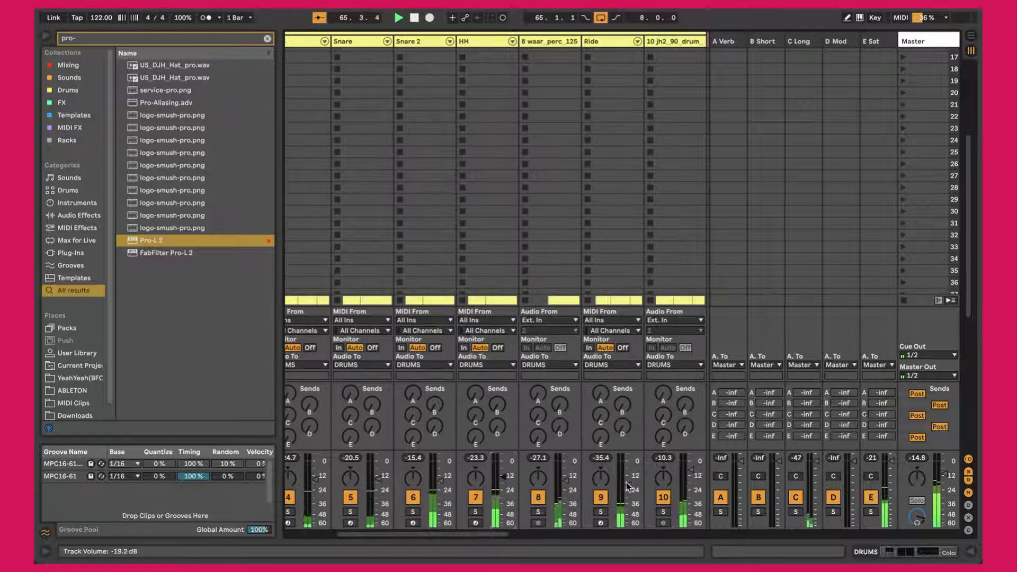
pyautogui.hscroll(20, 626, 484)
pyautogui.hscroll(1, 629, 487)
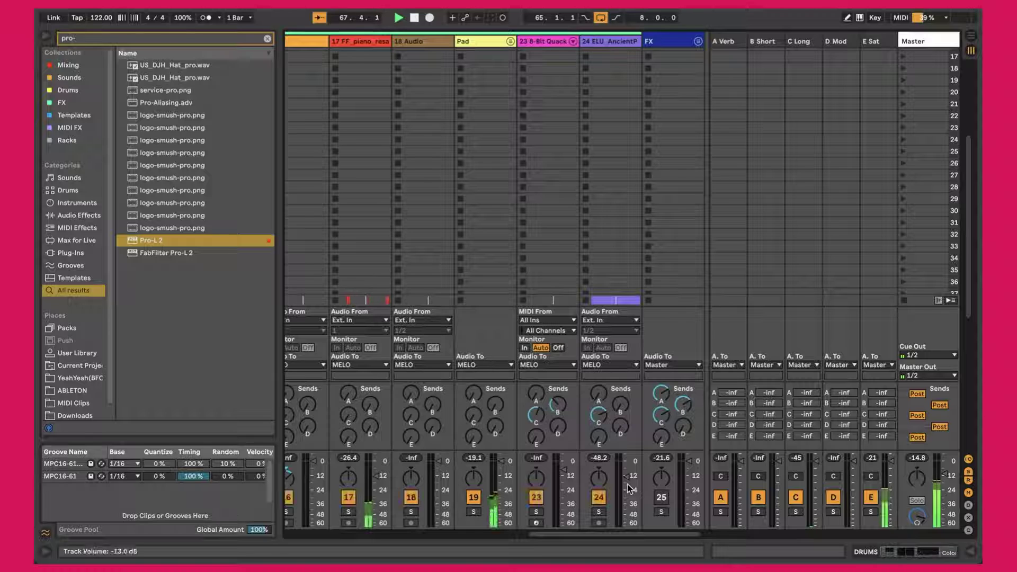
pyautogui.hscroll(-5, 629, 487)
pyautogui.hscroll(-20, 627, 484)
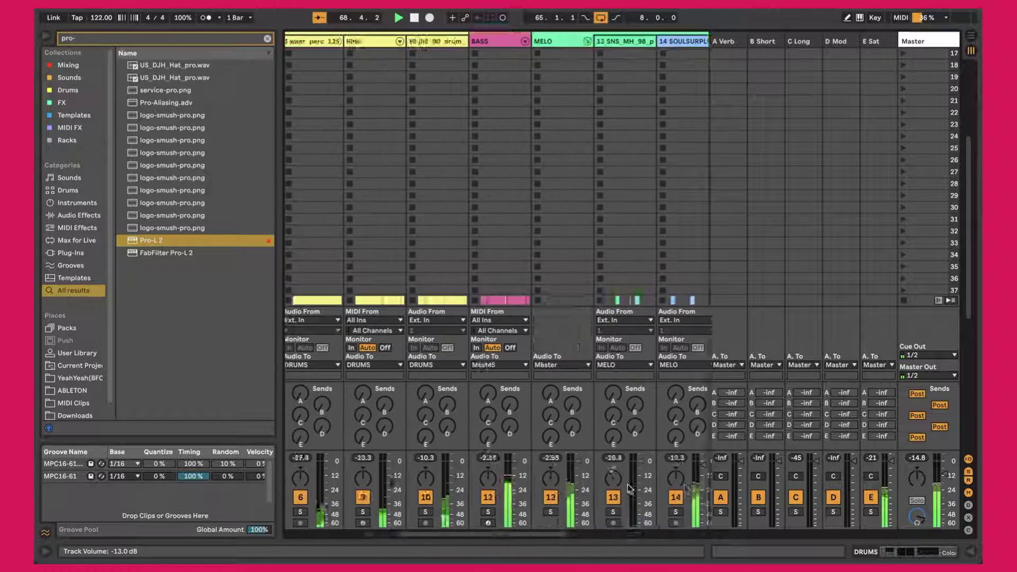
# Step: Raise the Kick's volume to -3.0 dB and the BASS's to -2.0 dB, checking the balance against the reference
pyautogui.moveTo(401, 480); pyautogui.dragTo(395, 469)
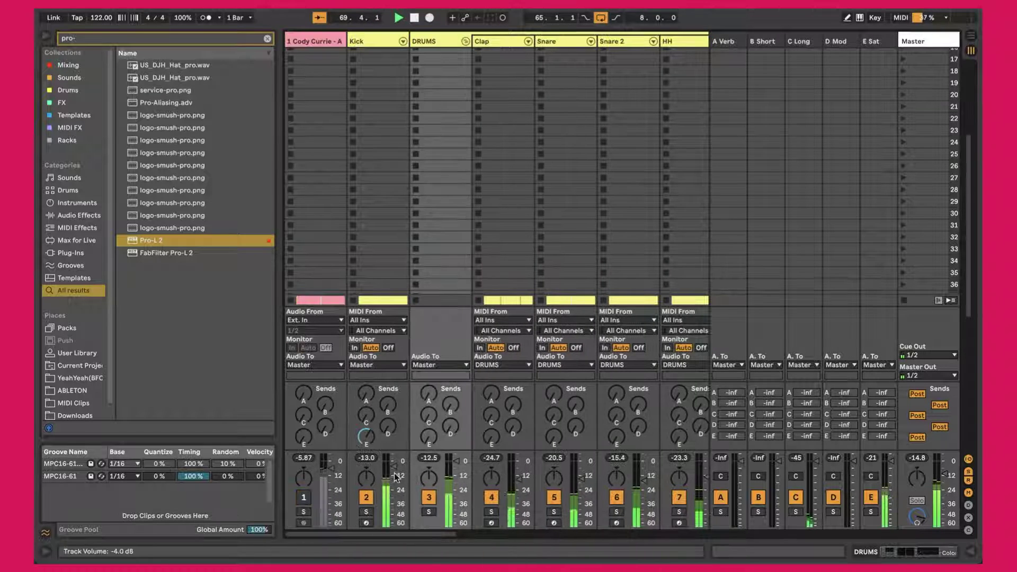
pyautogui.hscroll(12, 395, 469)
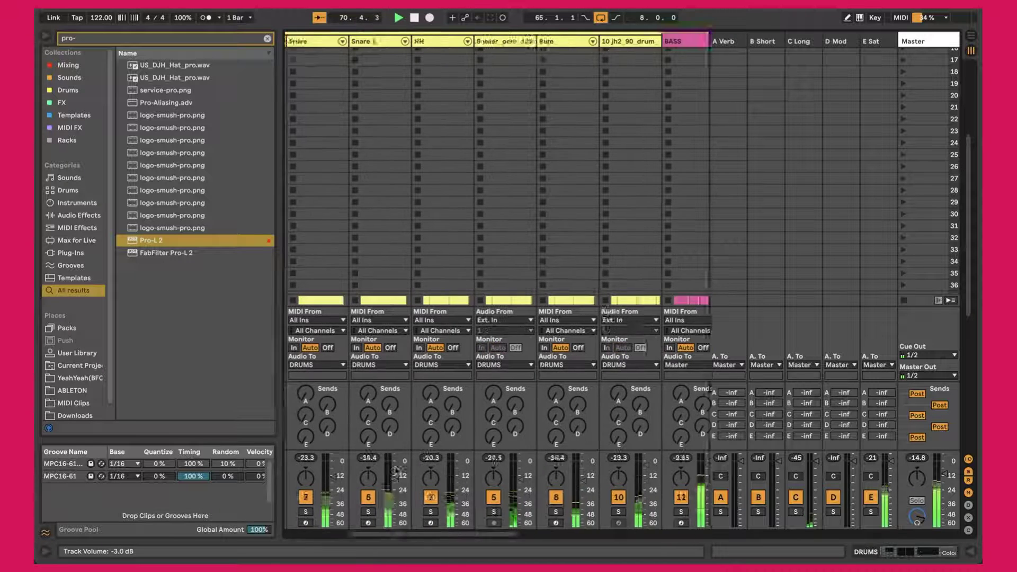
pyautogui.moveTo(472, 467); pyautogui.dragTo(472, 466)
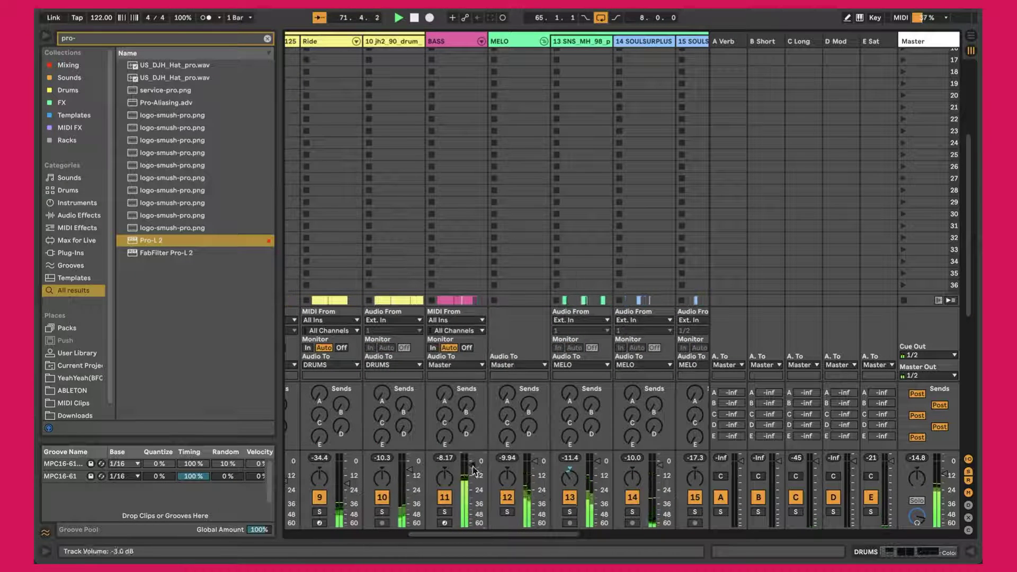
pyautogui.press('s')
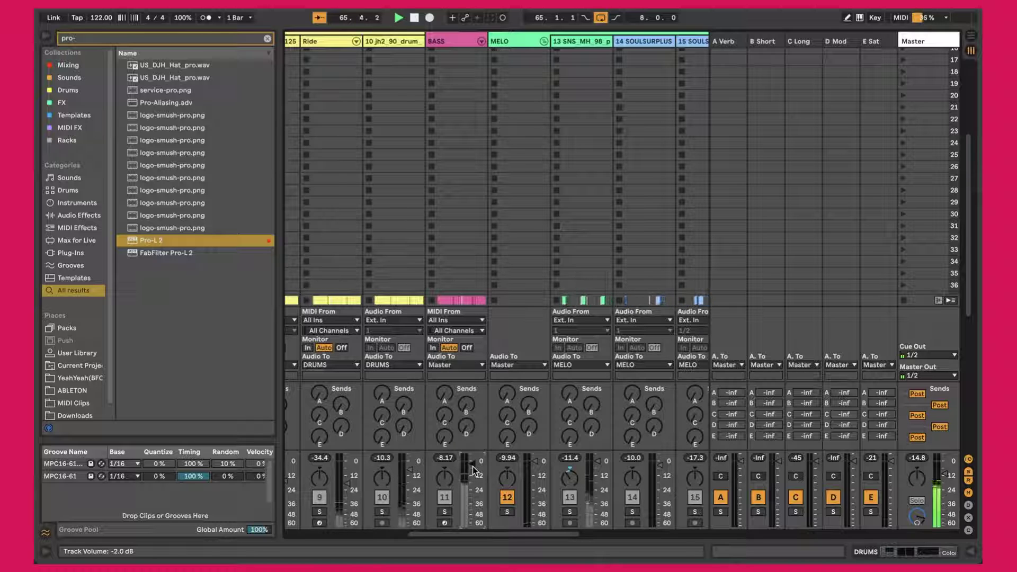
pyautogui.hscroll(5, 473, 469)
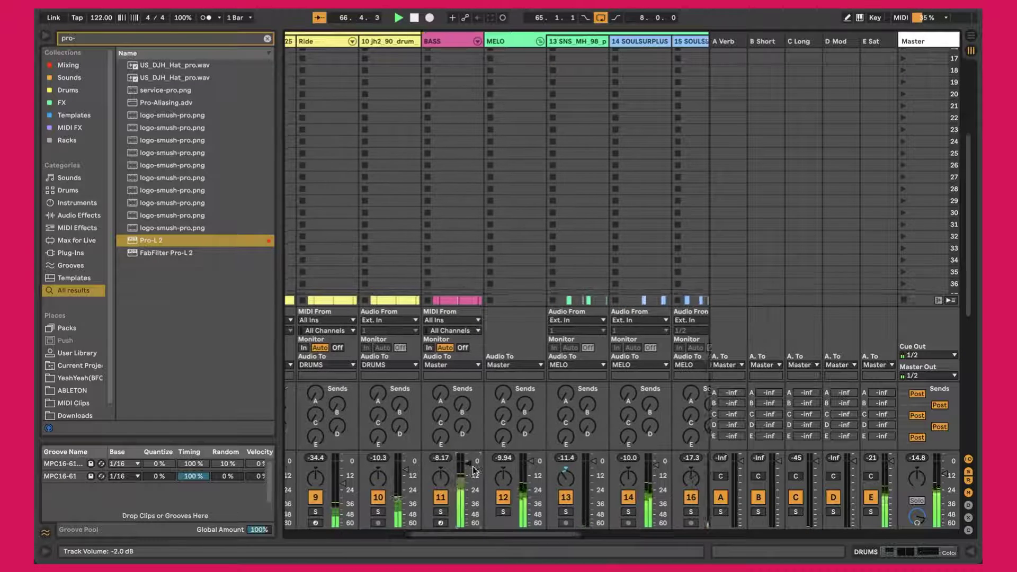
pyautogui.hscroll(5, 474, 468)
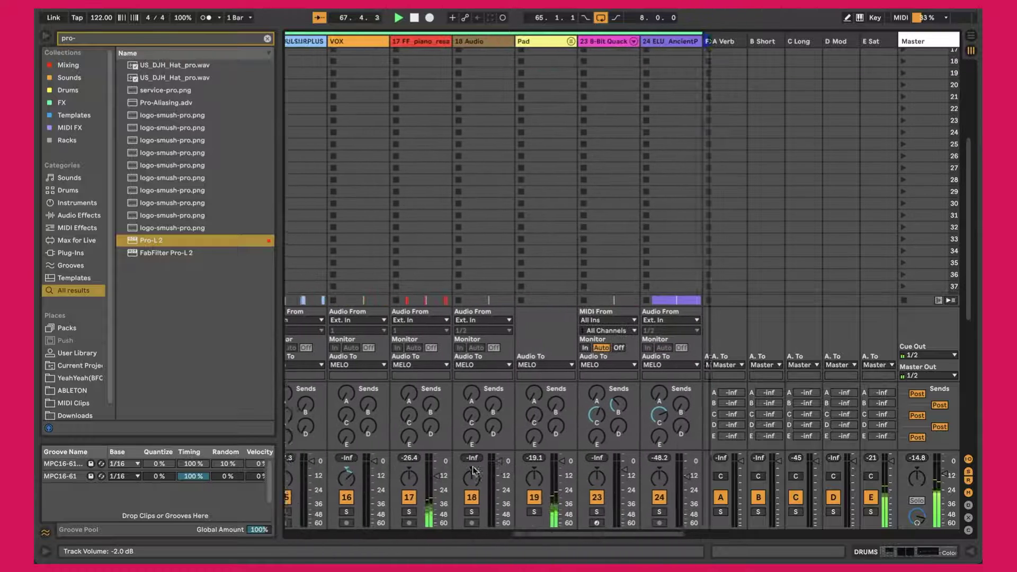
# Step: Solo the Pad group briefly to hear it alone, and set its volume to 5.0 dB in the full mix
pyautogui.click(582, 512)
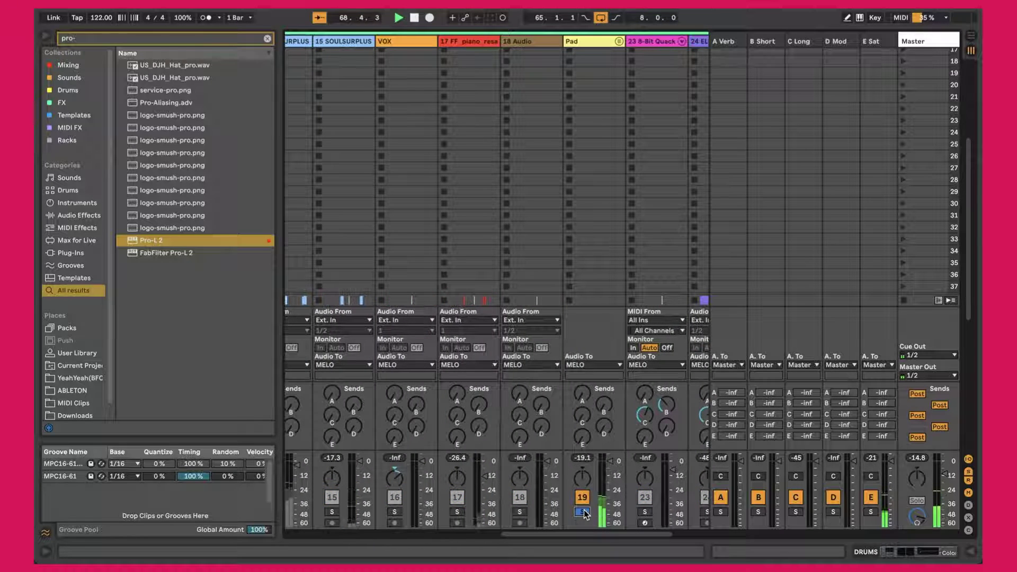
pyautogui.click(582, 512)
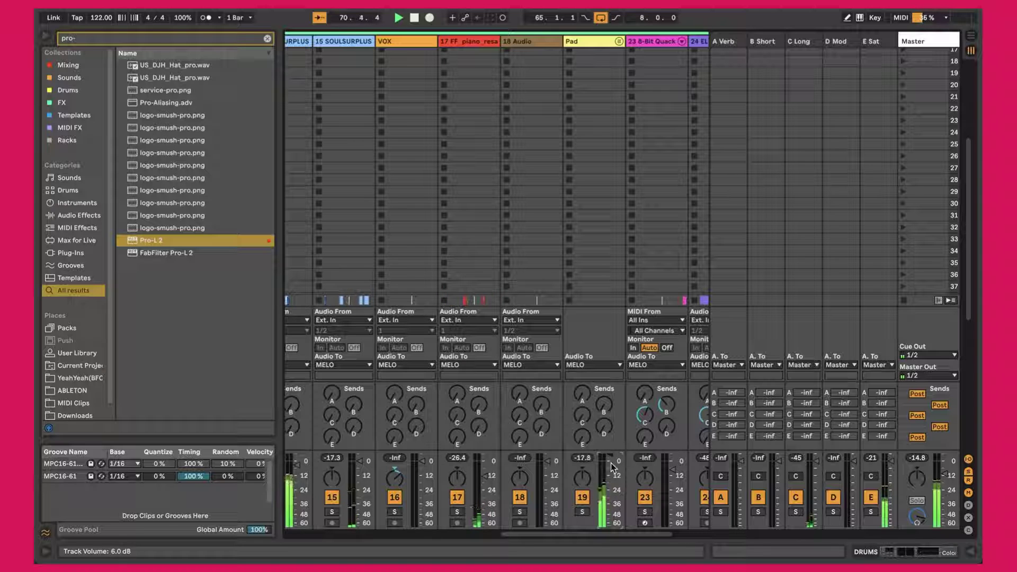
pyautogui.hotkey('ctrl', 'z')
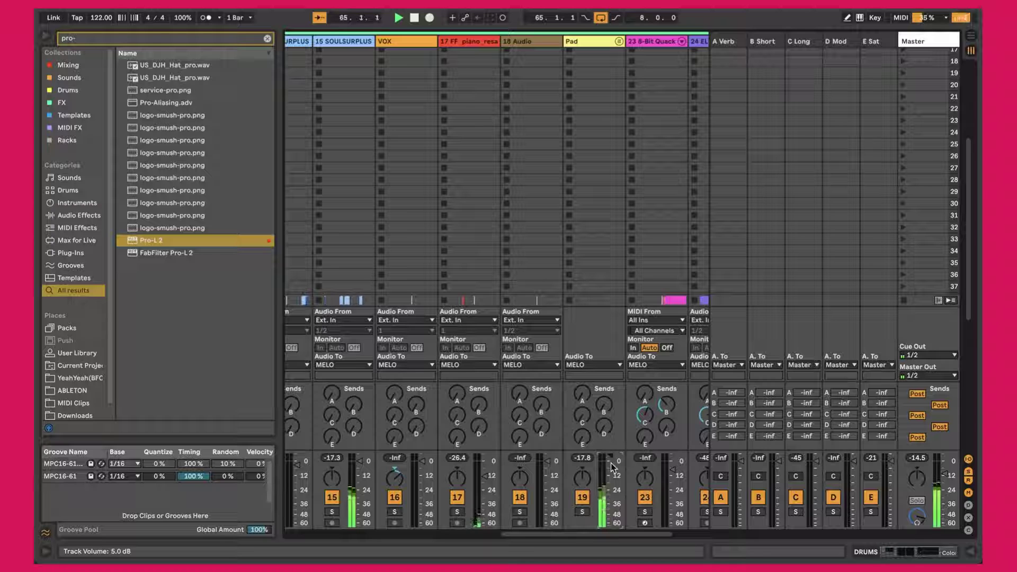
# Step: Set the 14 SOULSURPLUS track's volume to -1.4 dB and raise 15 SOULSURPLUS slightly, comparing the mix with the reference
pyautogui.hscroll(-3, 612, 463)
pyautogui.hscroll(-2, 611, 463)
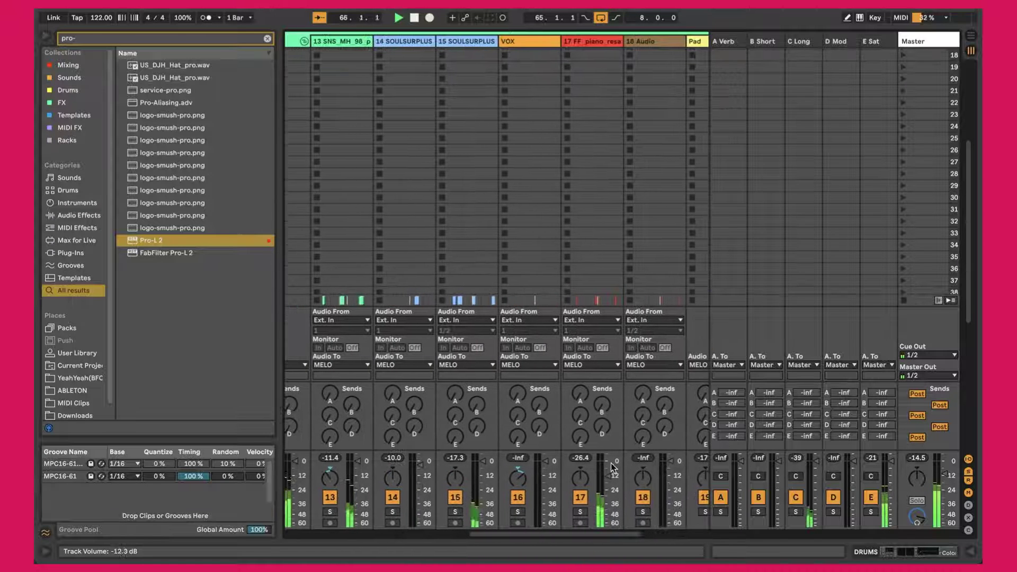
pyautogui.hscroll(-2, 611, 463)
pyautogui.press('0')
pyautogui.press('0')
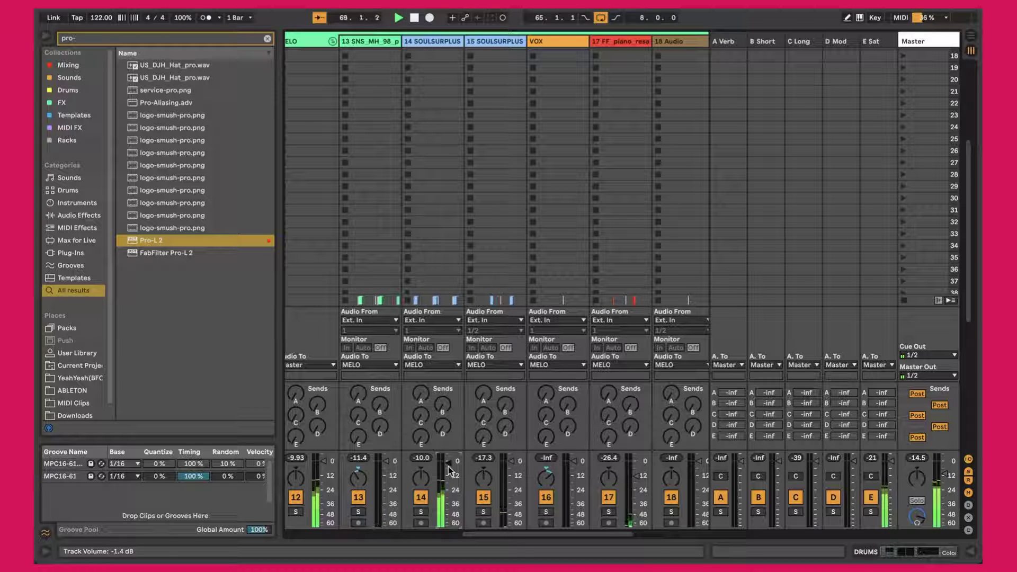
pyautogui.press('0')
pyautogui.press('0')
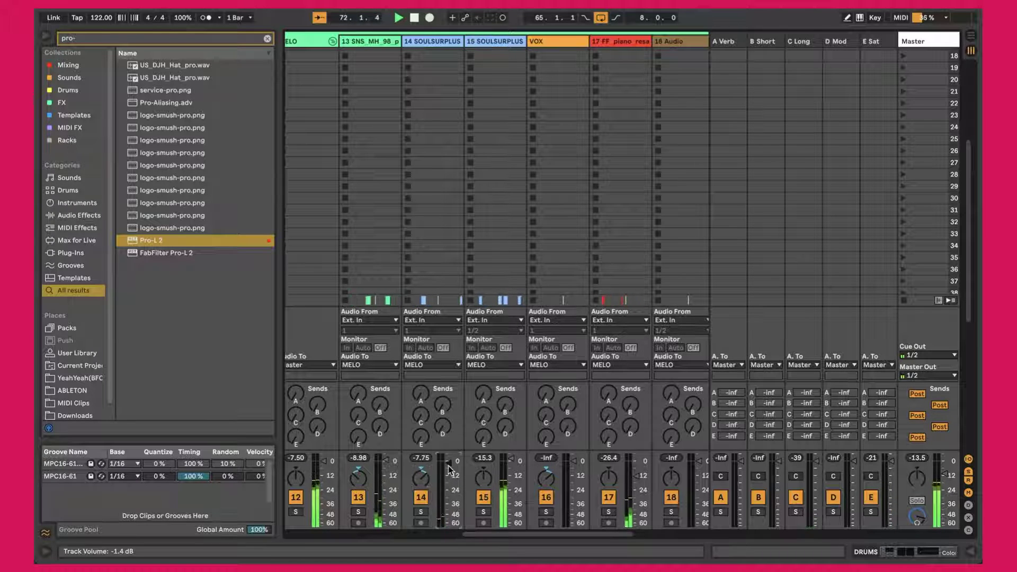
pyautogui.moveTo(449, 469); pyautogui.dragTo(449, 465)
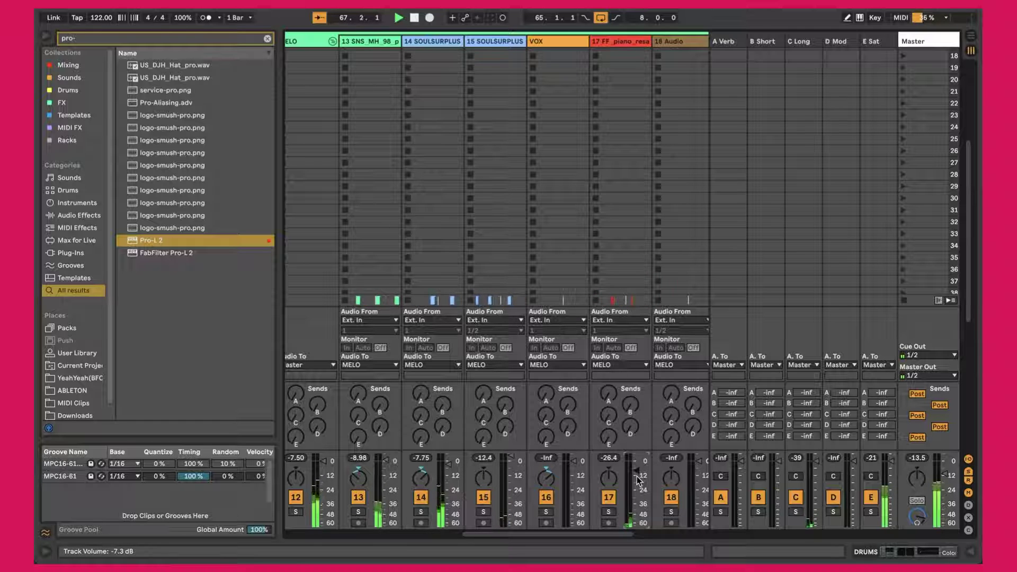
# Step: Raise the 17 FF_piano track's volume to -4.3 dB and adjust the 13 SNS_MH track to 2.0 dB
pyautogui.press('Up')
pyautogui.press('Up')
pyautogui.press('Up')
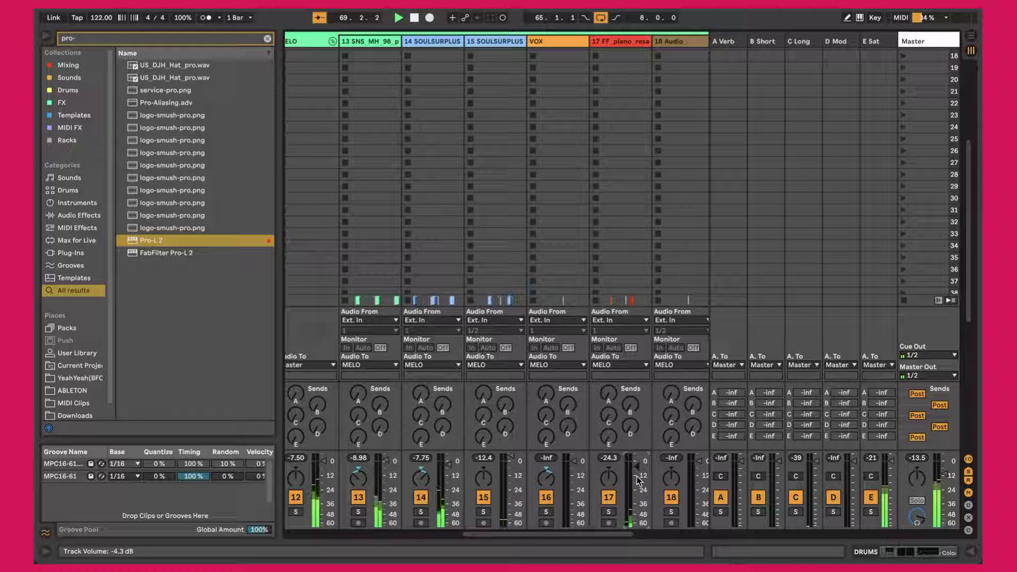
pyautogui.press('Up')
pyautogui.press('Up')
pyautogui.press('Down')
pyautogui.press('Down')
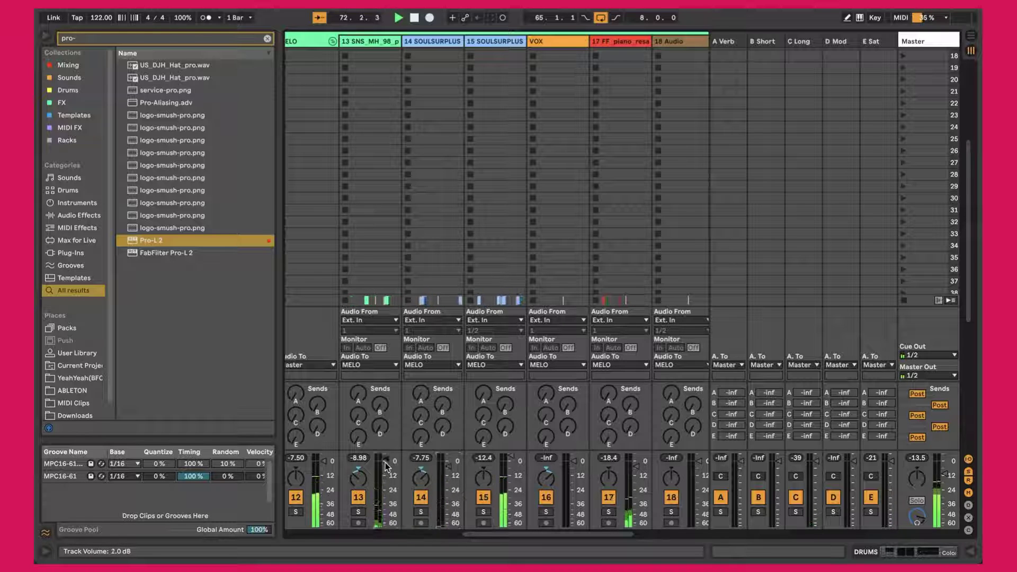
# Step: Unfold the Pad group, raise its three tracks' volumes together, with track 22 at -20.0 dB, and fold the group again
pyautogui.hscroll(5, 494, 484)
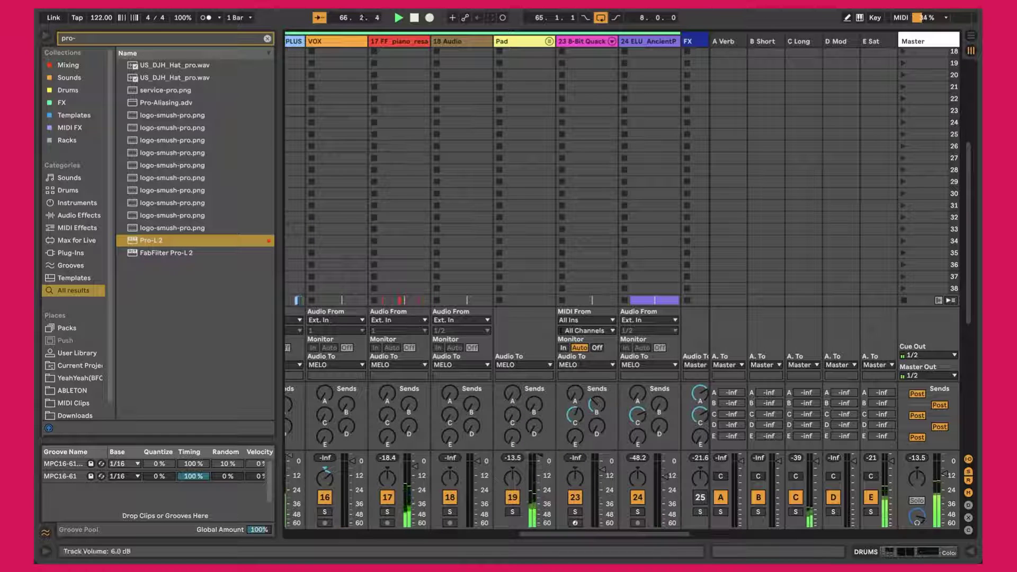
pyautogui.click(550, 41)
pyautogui.hscroll(4, 535, 76)
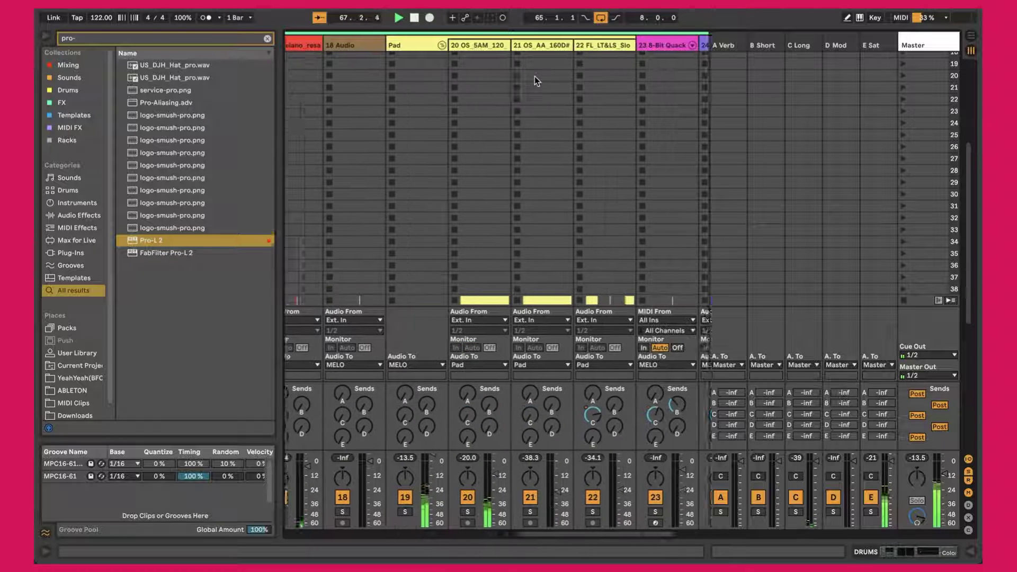
pyautogui.click(447, 46)
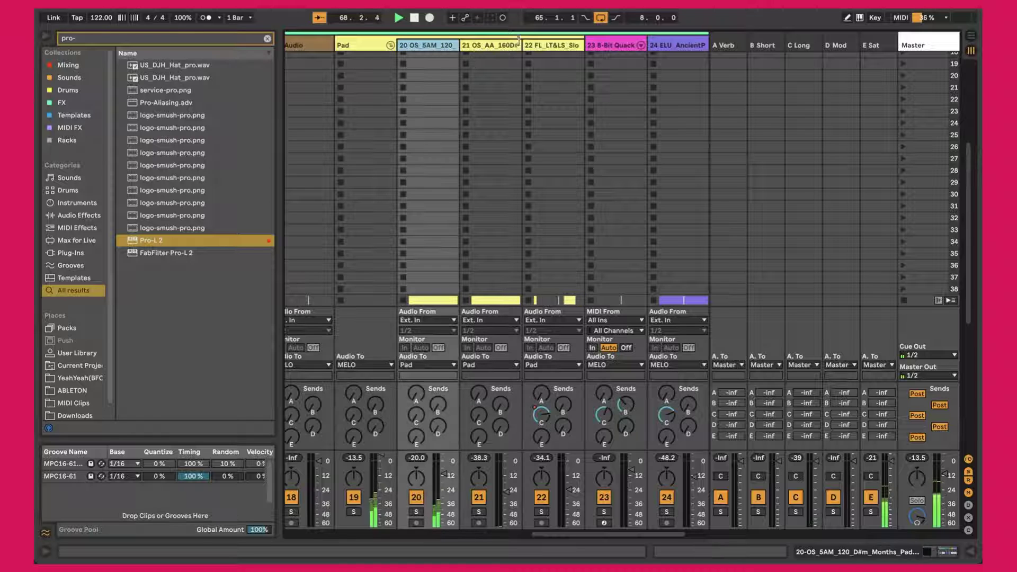
pyautogui.keyDown('shift'); pyautogui.click(559, 46); pyautogui.keyUp('shift')
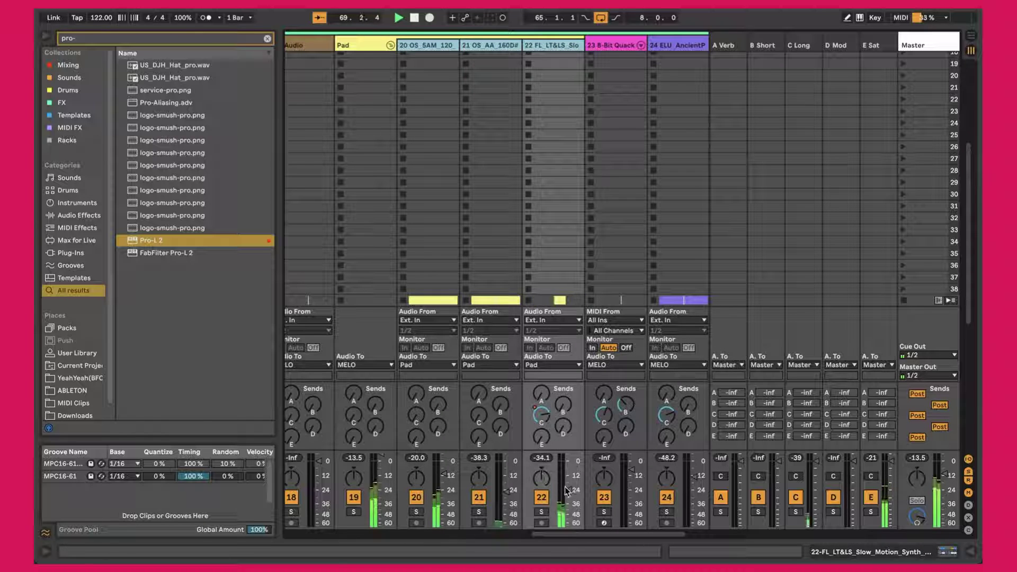
pyautogui.moveTo(570, 492); pyautogui.dragTo(570, 490)
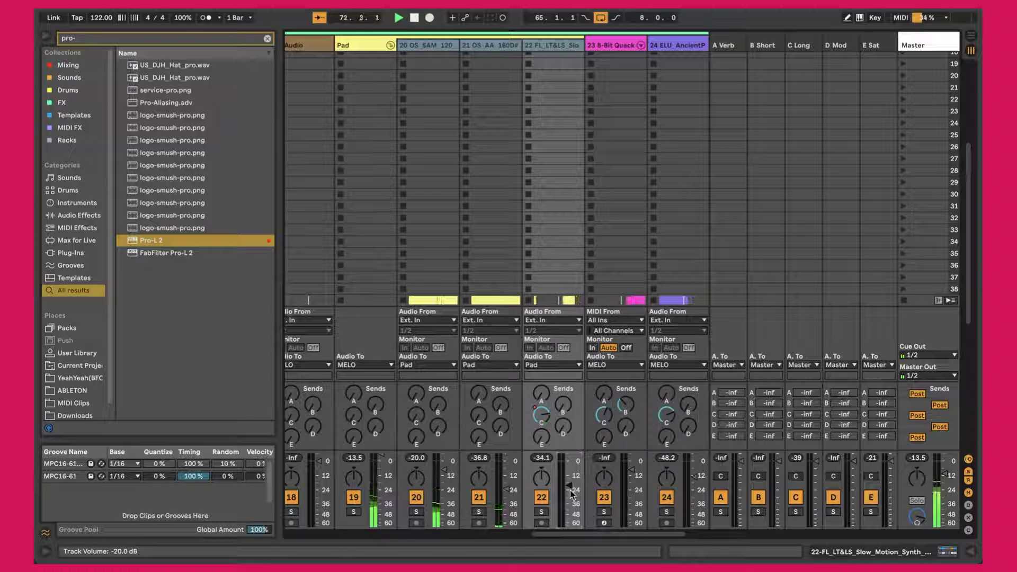
pyautogui.click(390, 45)
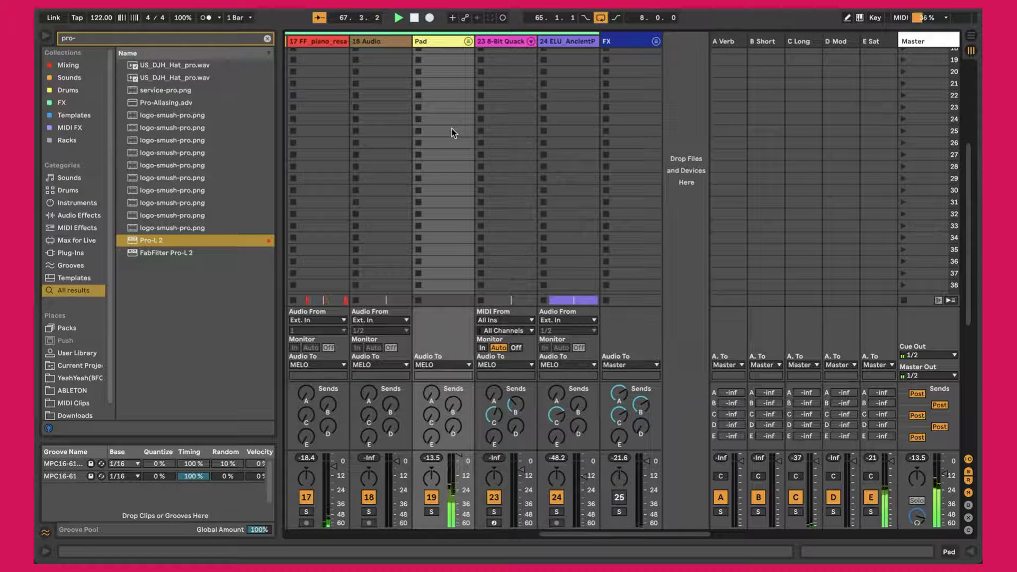
# Step: In the arrangement, fold the DRUMS group, expand the 24 ELU_AncientPad track, and audition it briefly in solo
pyautogui.press('Tab')
pyautogui.scroll(-3, 451, 128)
pyautogui.scroll(3, 477, 185)
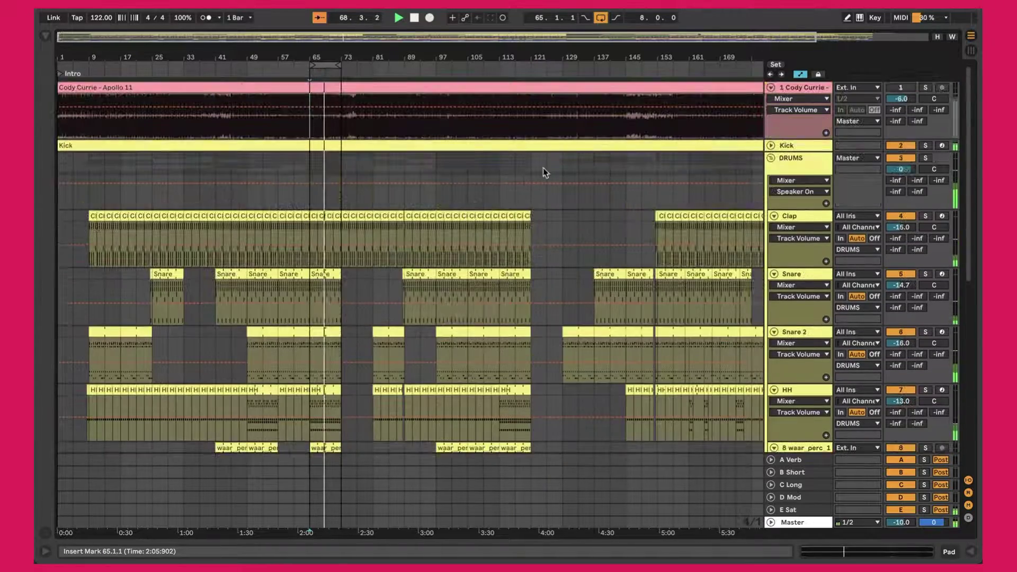
pyautogui.click(771, 159)
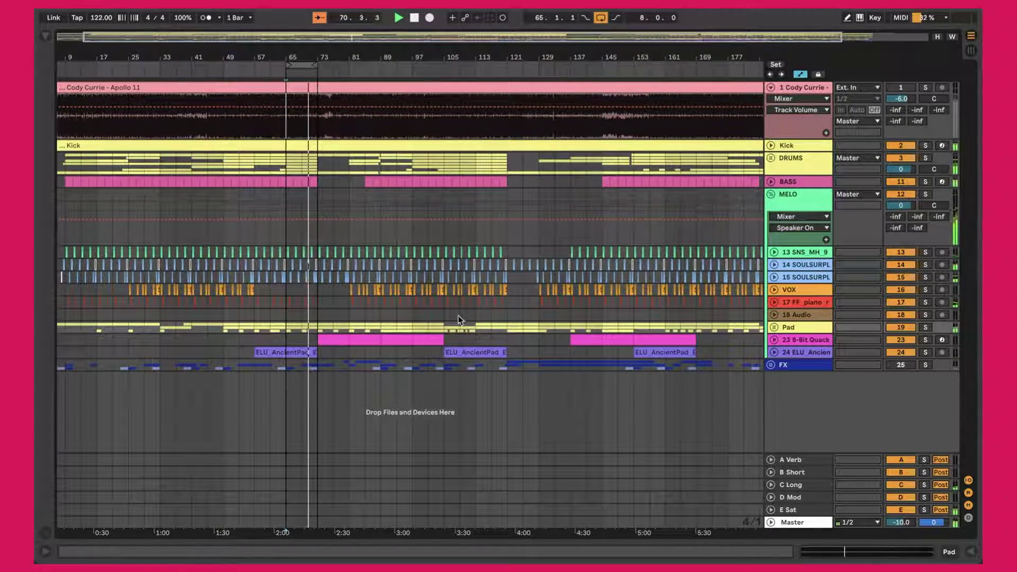
pyautogui.click(773, 354)
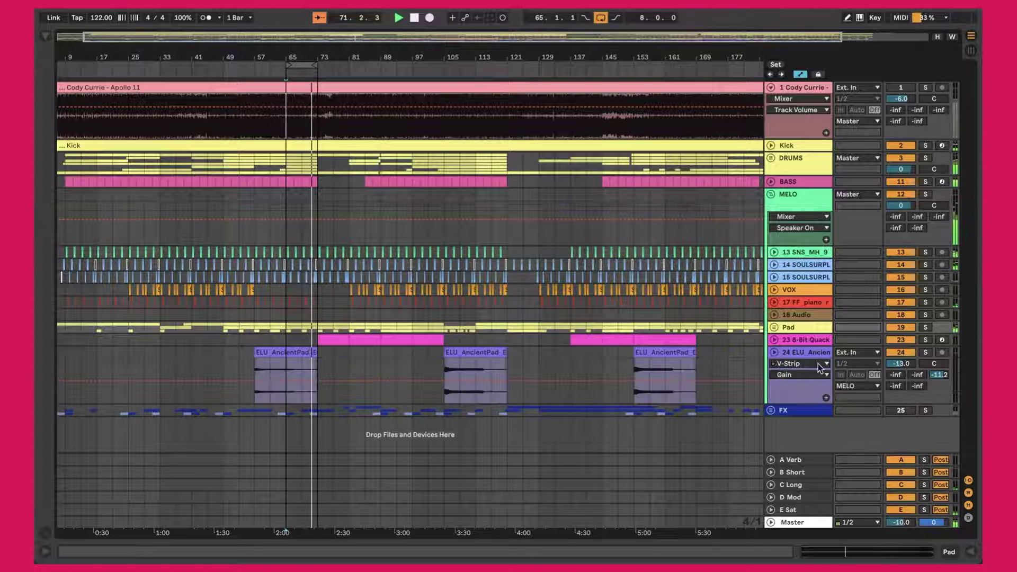
pyautogui.click(925, 353)
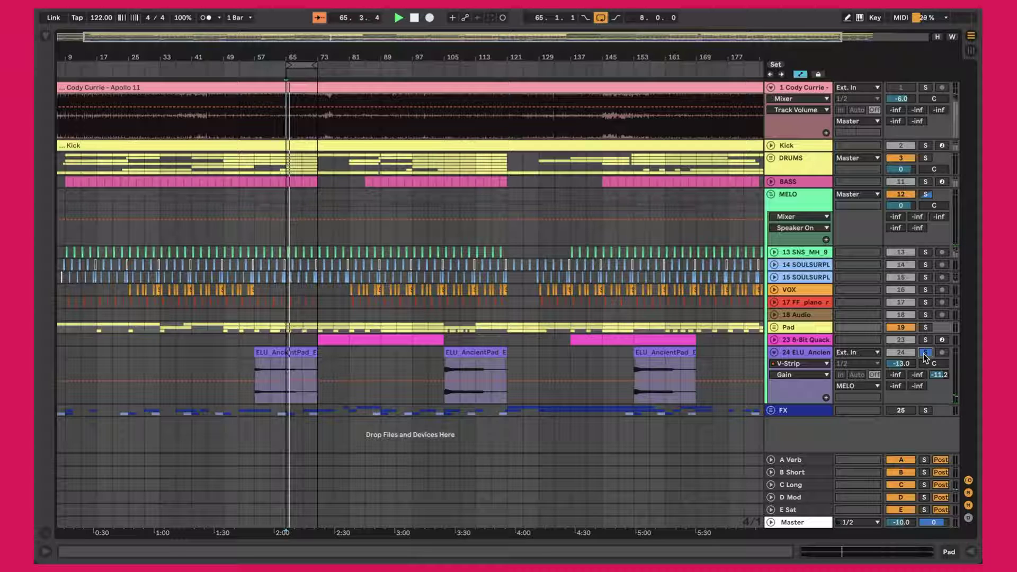
pyautogui.click(925, 353)
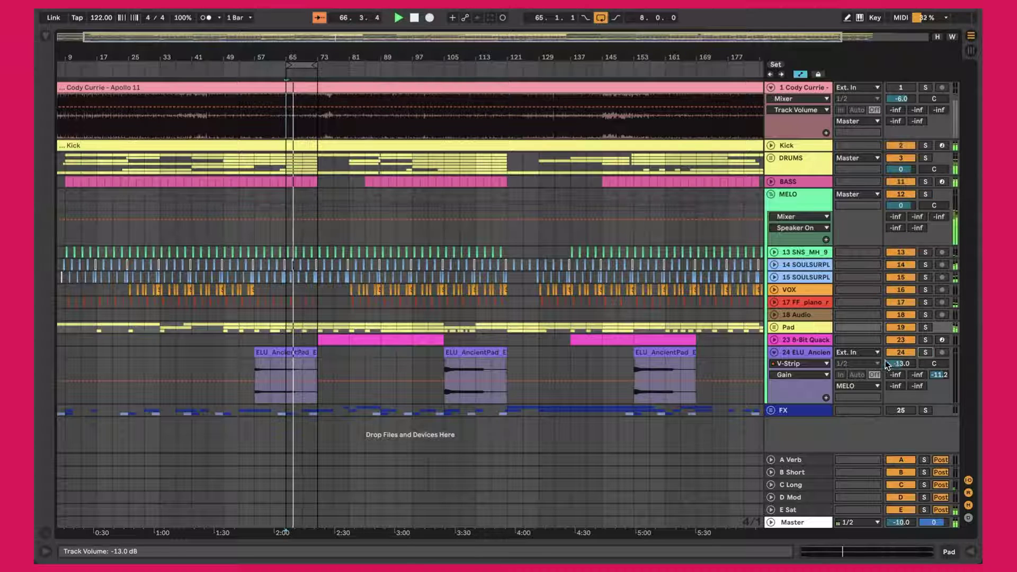
# Step: Turn looping off, place the playback start at bar 73, expand 23 8-Bit Quack, and raise its volume to -1.1 dB
pyautogui.click(600, 17)
pyautogui.click(316, 208)
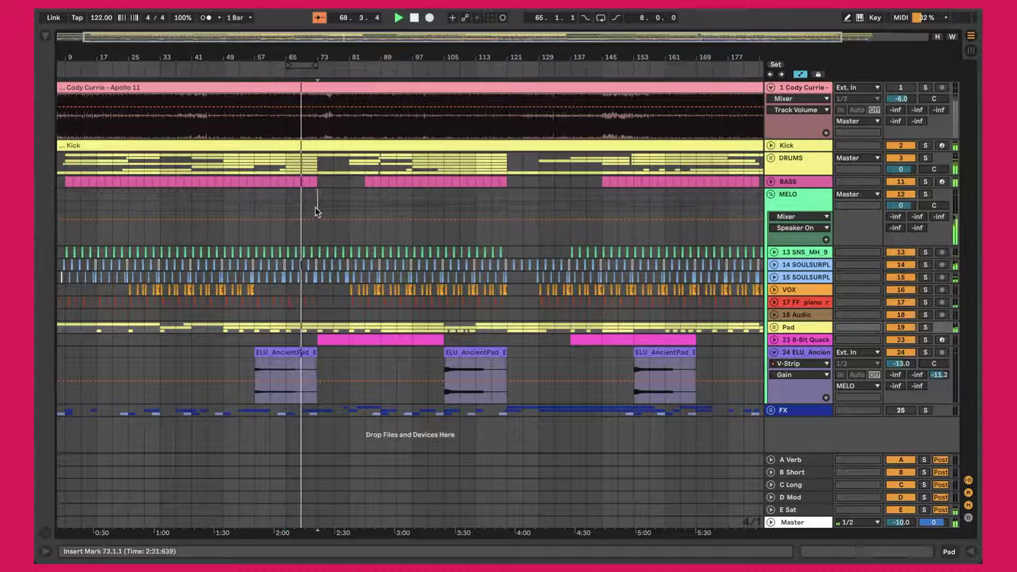
pyautogui.click(787, 340)
pyautogui.click(774, 340)
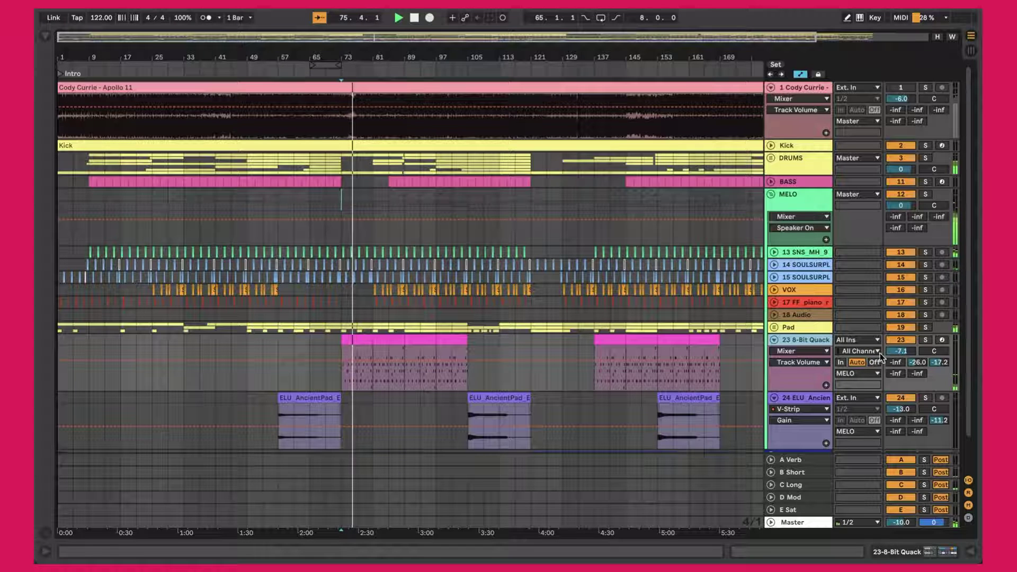
pyautogui.moveTo(901, 353); pyautogui.dragTo(902, 349)
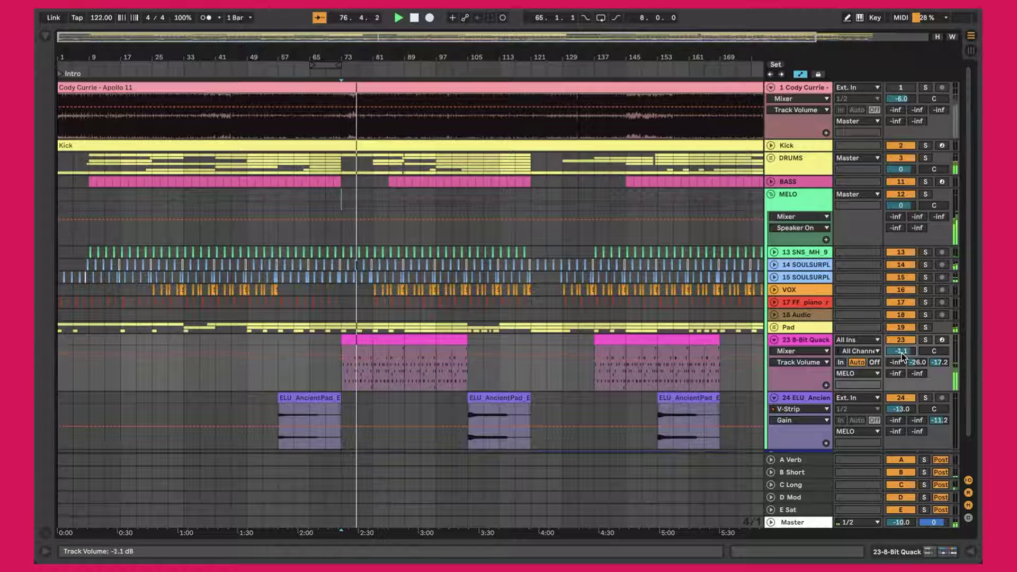
pyautogui.scroll(-1, 902, 352)
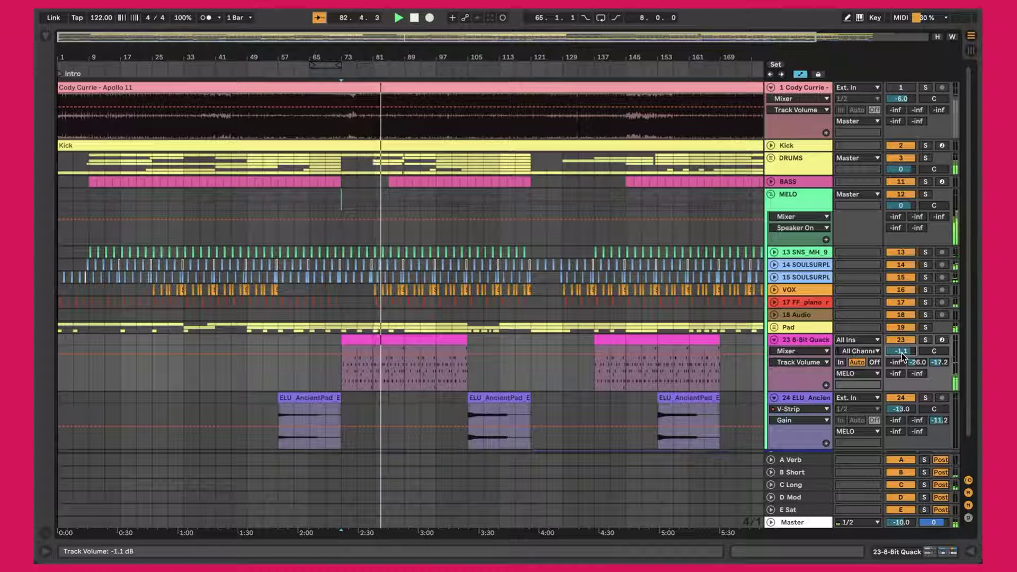
# Step: Audition the 17 FF_piano track in solo in the mixer, and set the 8-Bit Quack's volume to -5.1 dB
pyautogui.press('Tab')
pyautogui.hscroll(-5, 570, 196)
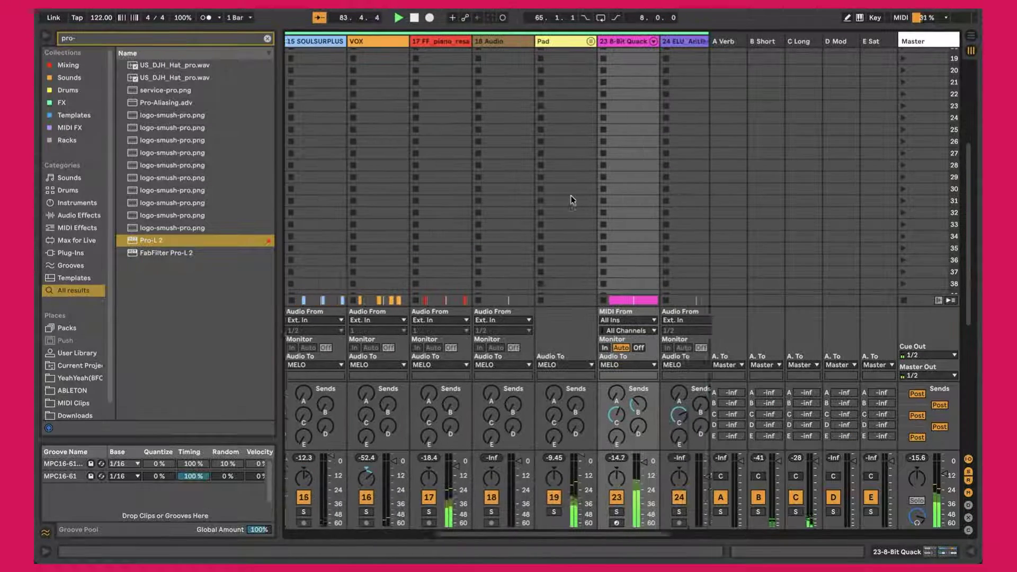
pyautogui.hscroll(-1, 570, 197)
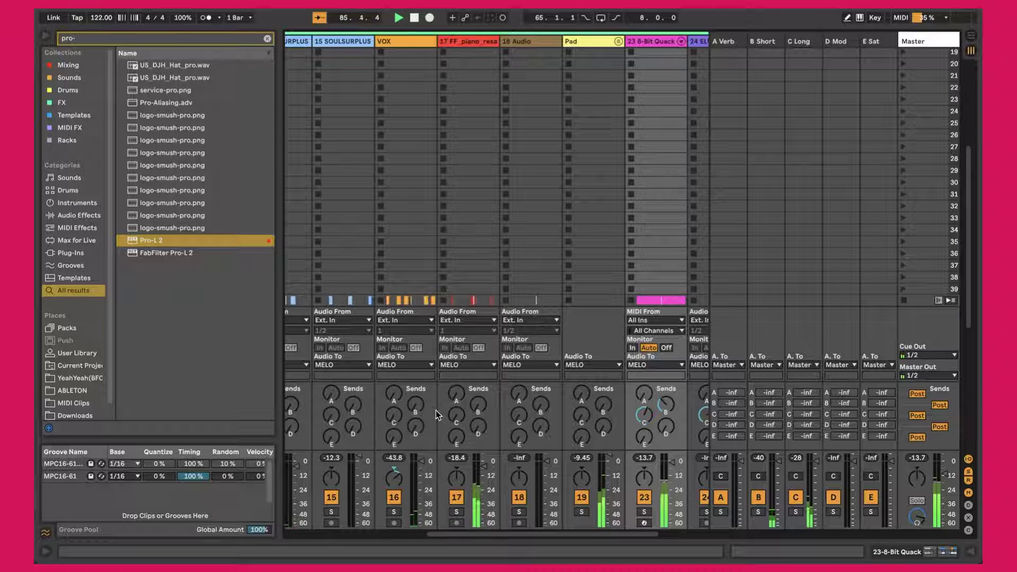
pyautogui.click(456, 512)
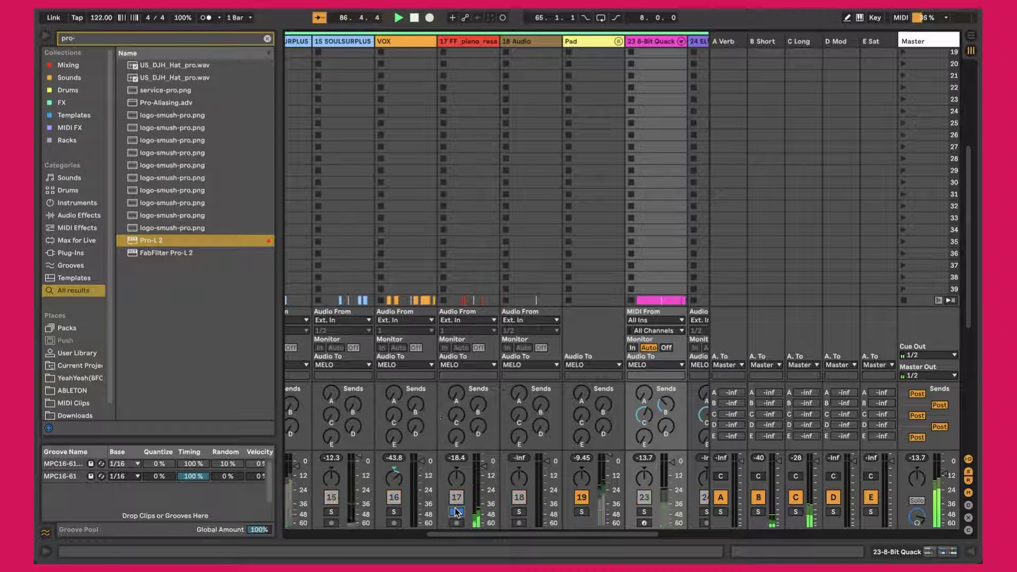
pyautogui.click(457, 512)
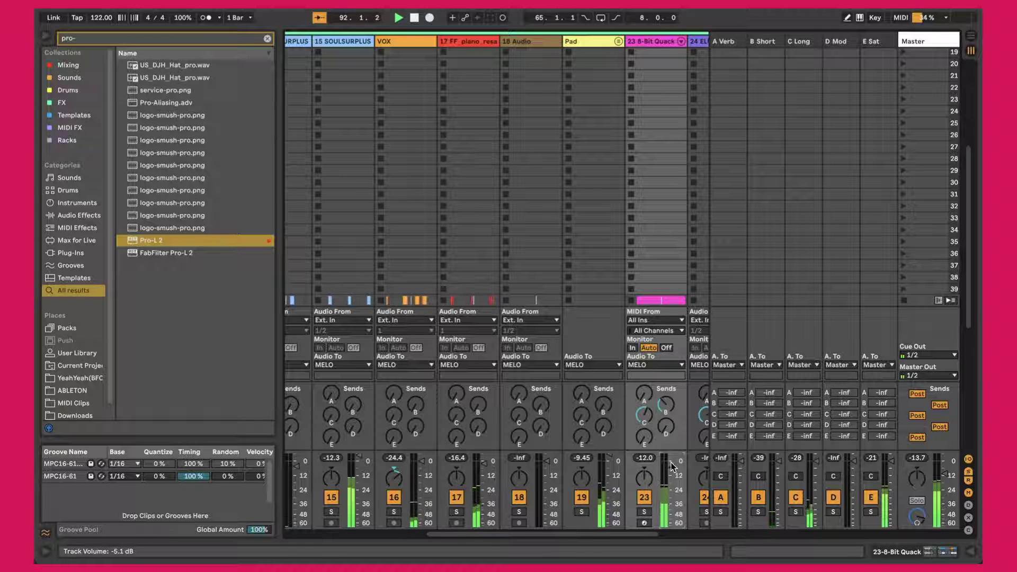
# Step: Add an EQ Eight to the 8-Bit Quack track and lower its high shelf to -5.08 dB at 5.50 kHz
pyautogui.doubleClick(652, 41)
pyautogui.rightClick(502, 473)
pyautogui.moveTo(530, 476)
pyautogui.click(610, 459)
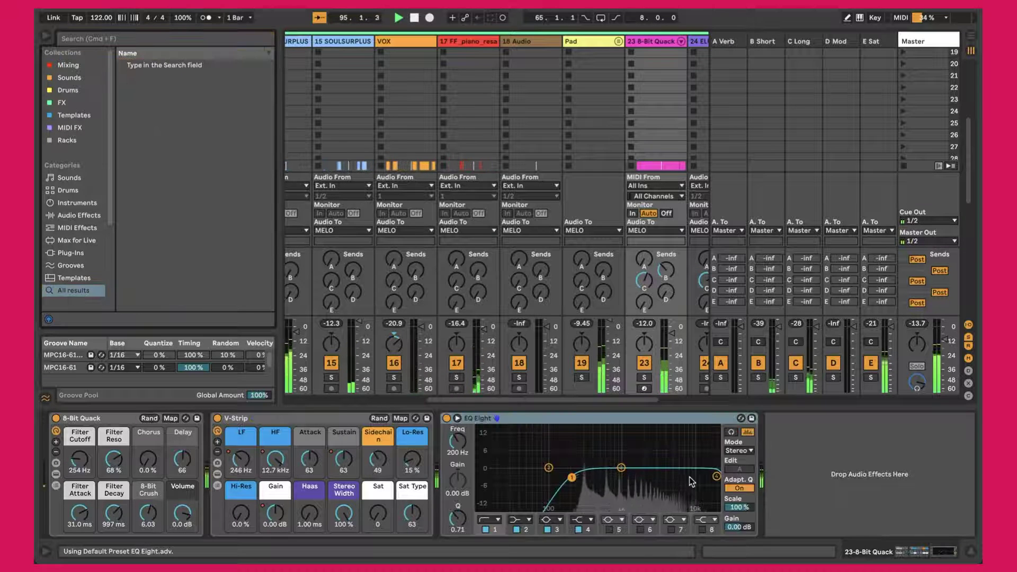
pyautogui.moveTo(714, 476); pyautogui.dragTo(674, 482)
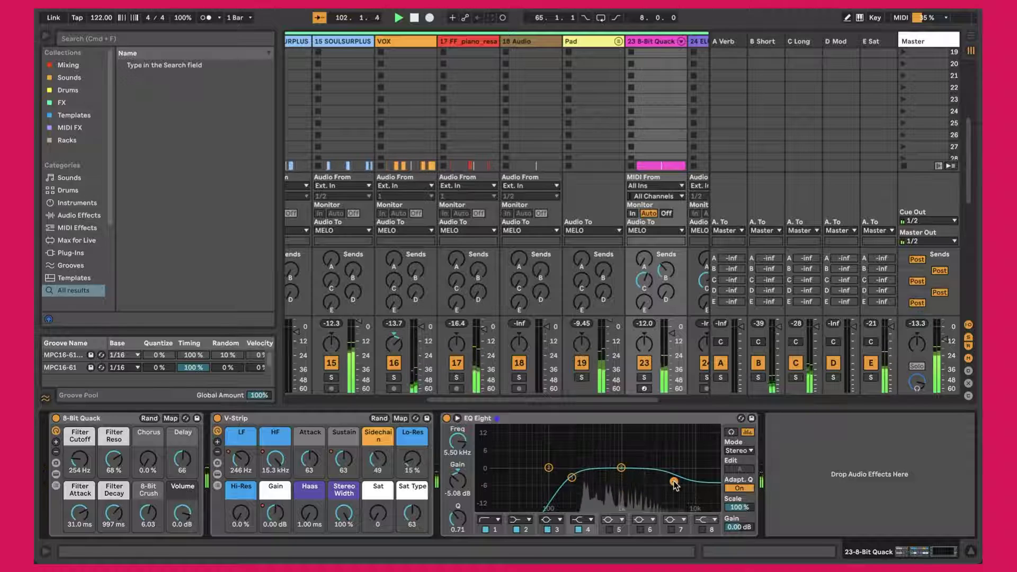
# Step: Play from bar 89, raise the 8-Bit Quack's send C to -9.0 dB, and set its volume to -6.1 dB
pyautogui.scroll(-2, 150, 512)
pyautogui.scroll(-2, 151, 512)
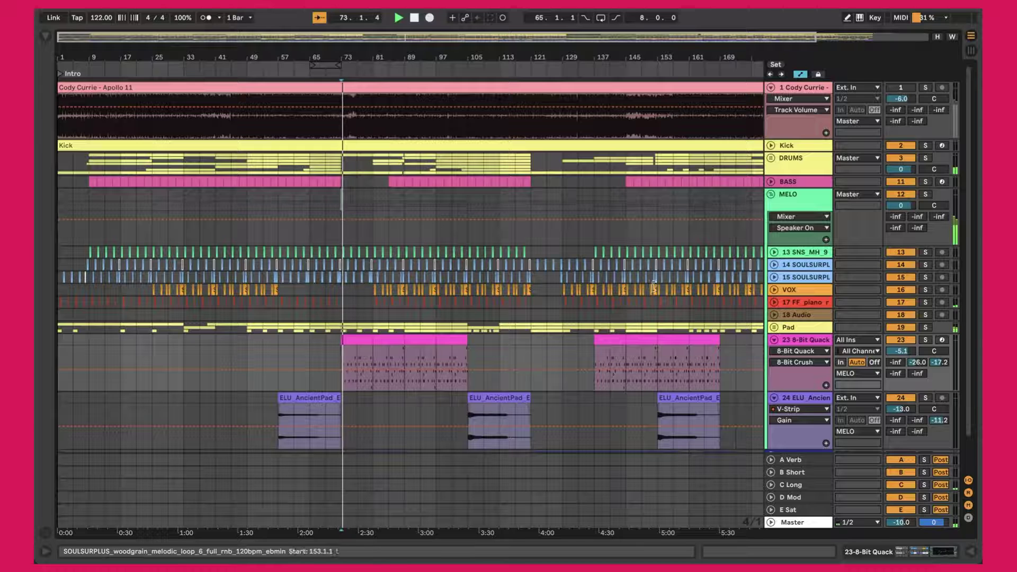
pyautogui.click(402, 360)
pyautogui.press('Tab')
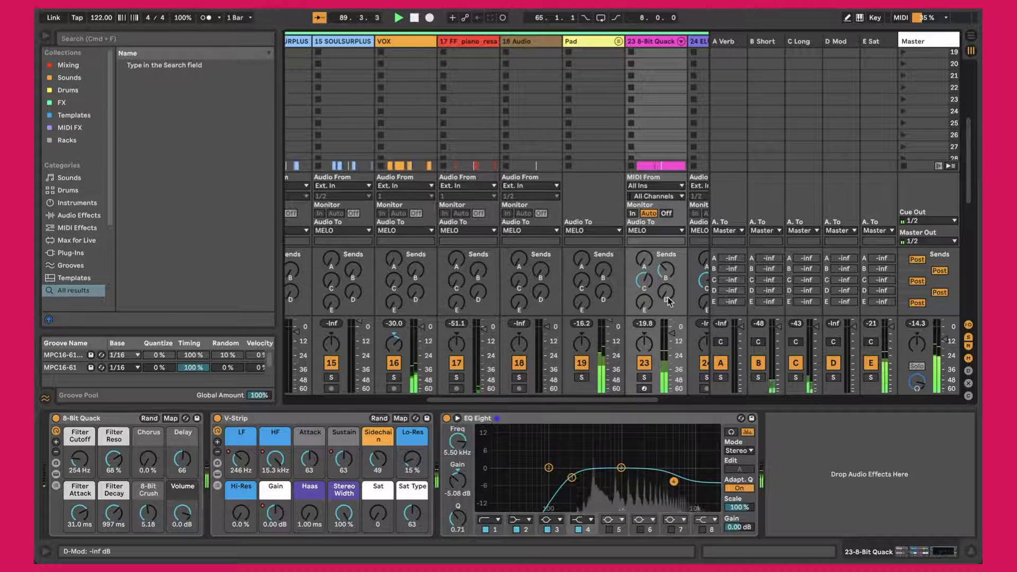
pyautogui.hscroll(5, 667, 297)
pyautogui.moveTo(493, 281); pyautogui.dragTo(493, 277)
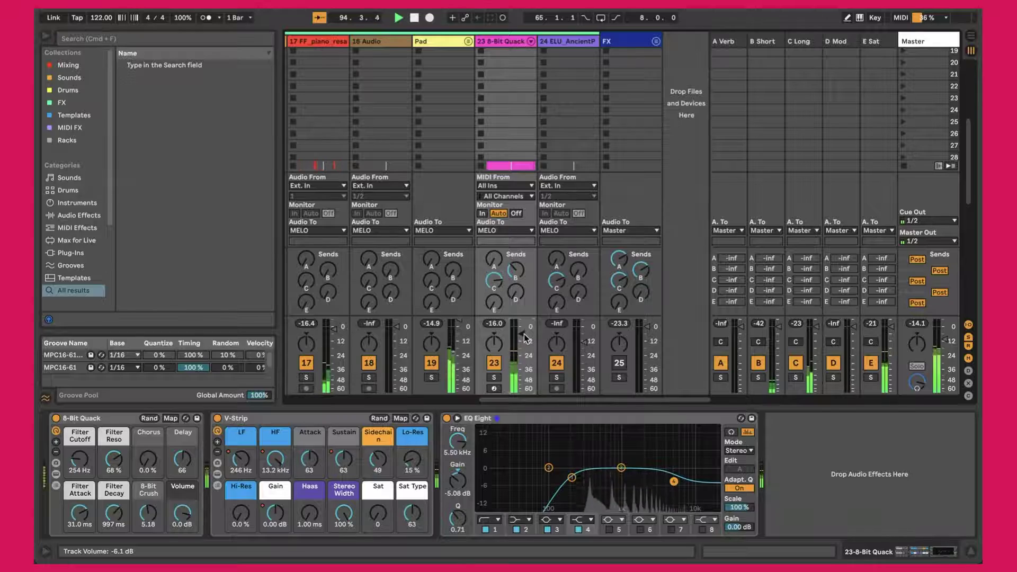
pyautogui.press('Tab')
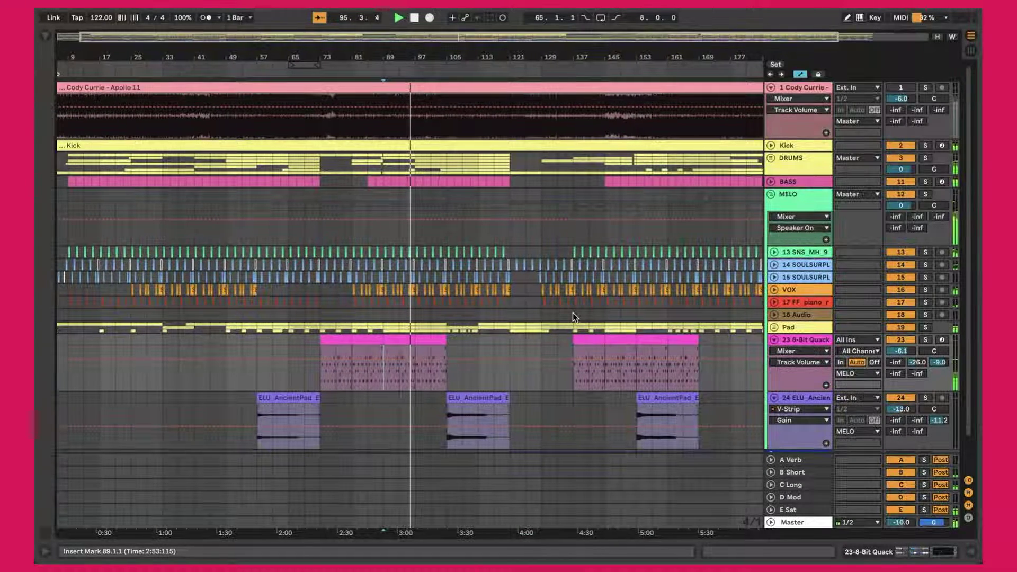
pyautogui.press('Tab')
pyautogui.hscroll(-5, 447, 229)
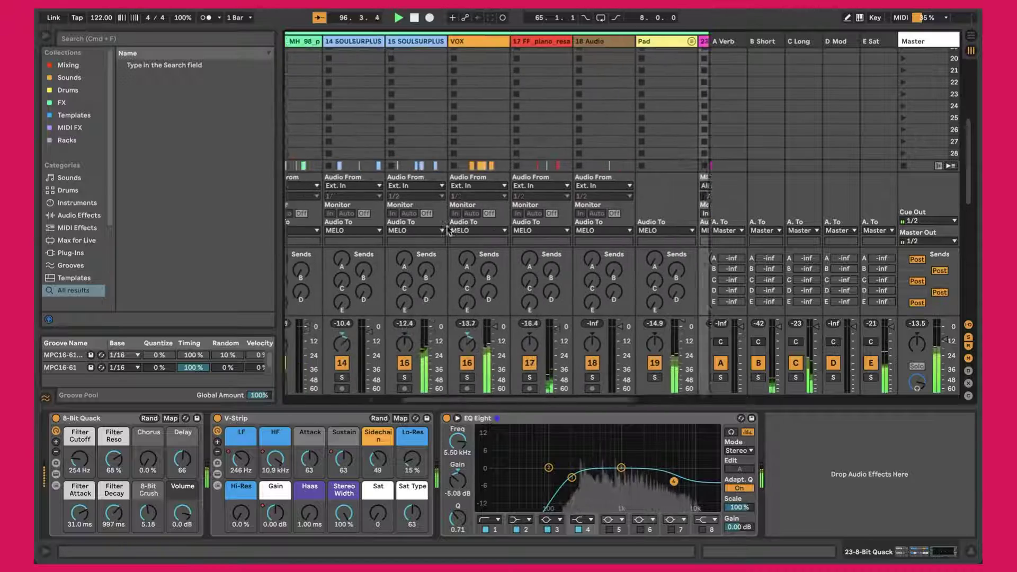
# Step: Audition the VOX track in solo and set its V-Strip Lo-Res to 0.0%
pyautogui.click(528, 377)
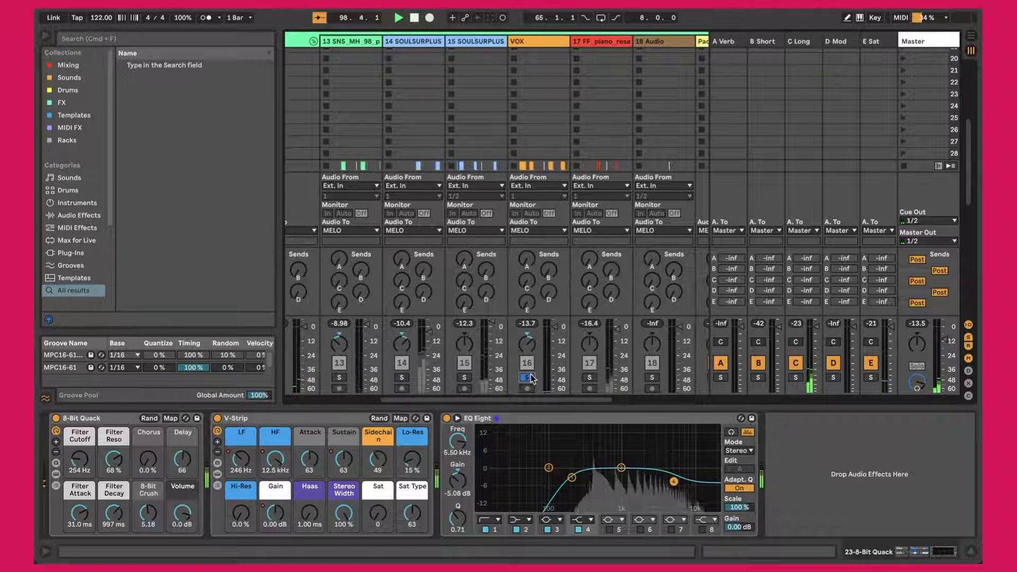
pyautogui.scroll(5, 561, 328)
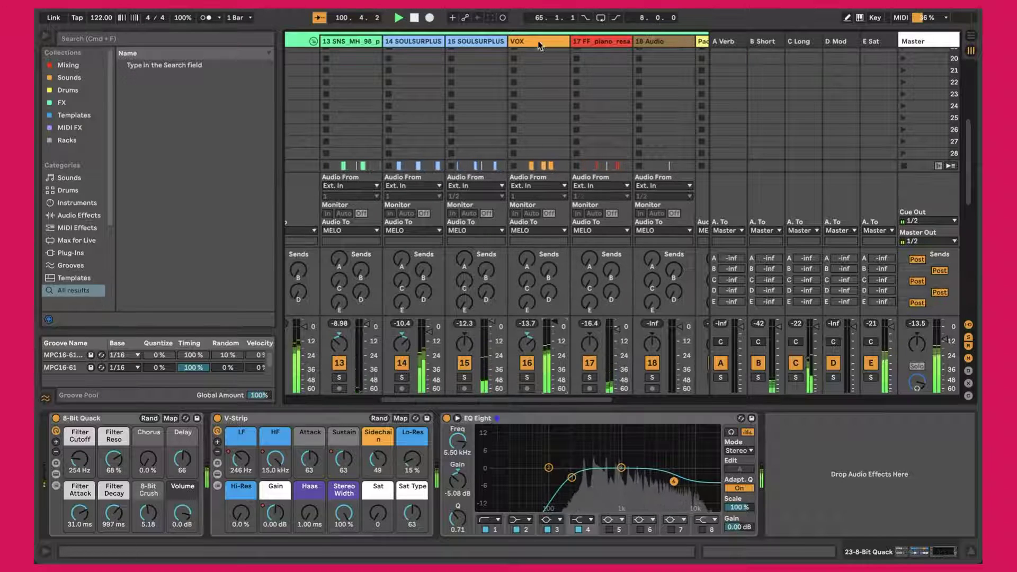
pyautogui.click(553, 315)
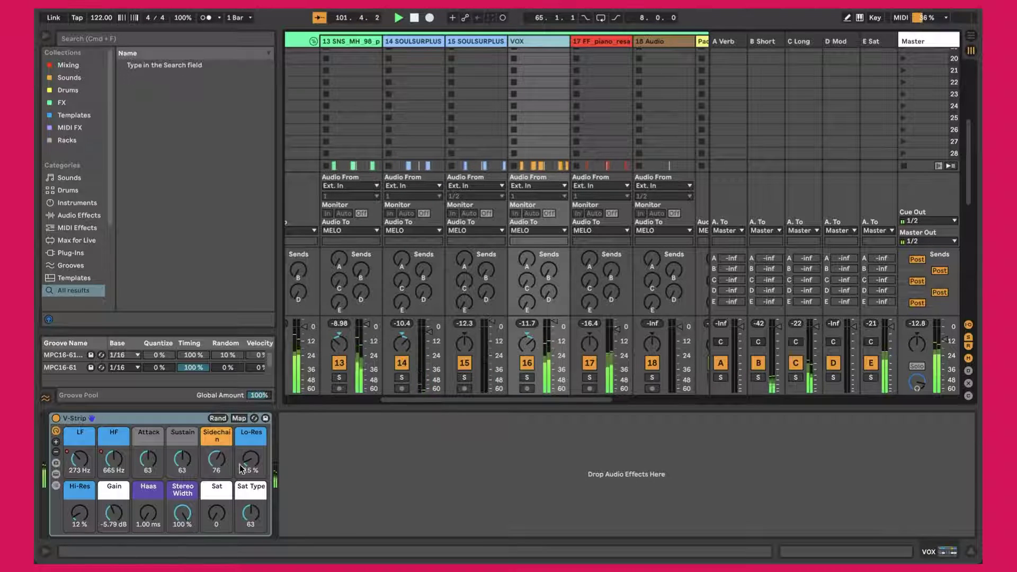
pyautogui.click(240, 468)
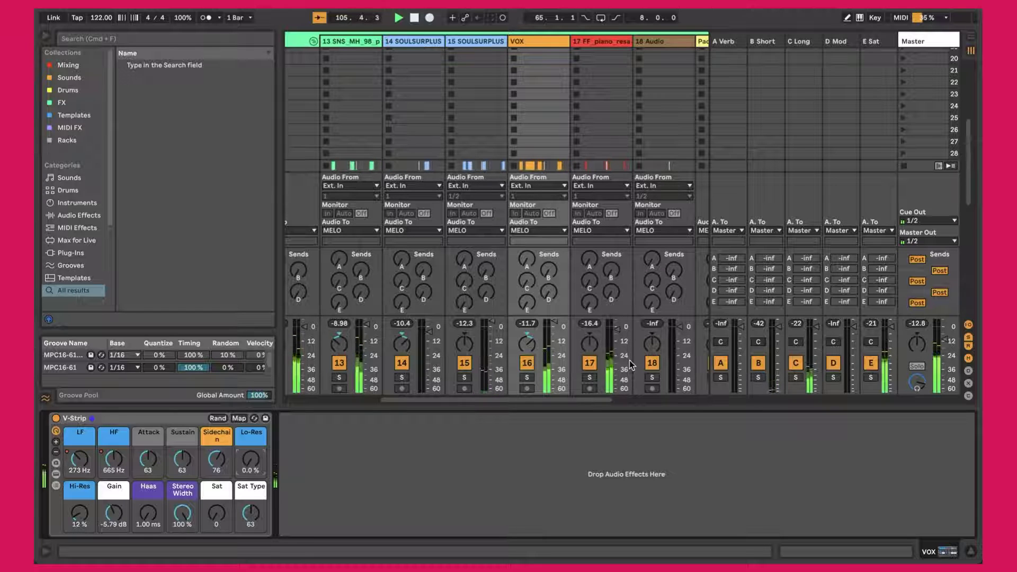
# Step: Check the remaining MELO and FX channels in the mixer, return to the arrangement, and collapse the MELO group
pyautogui.hscroll(5, 630, 360)
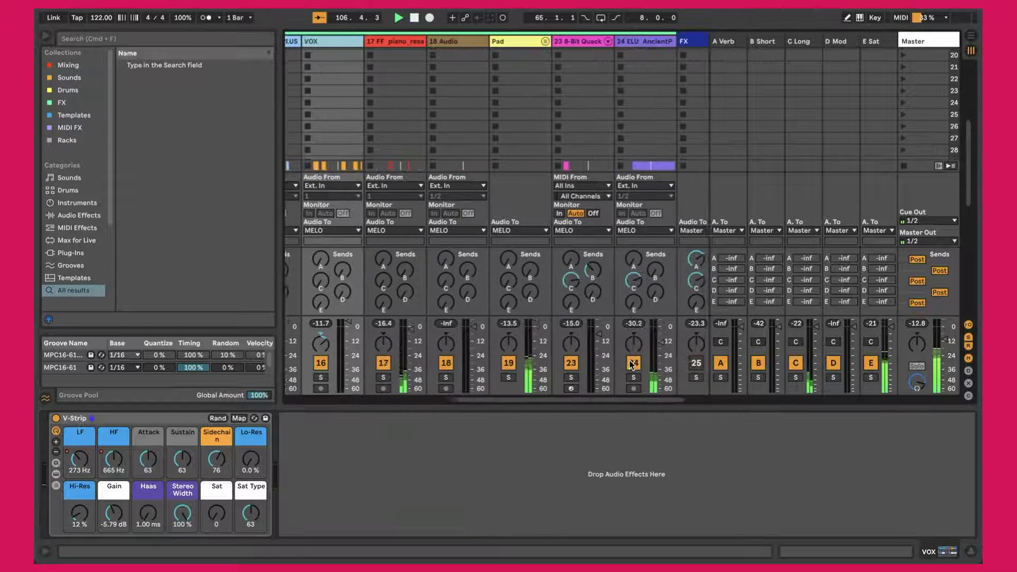
pyautogui.hscroll(2, 631, 364)
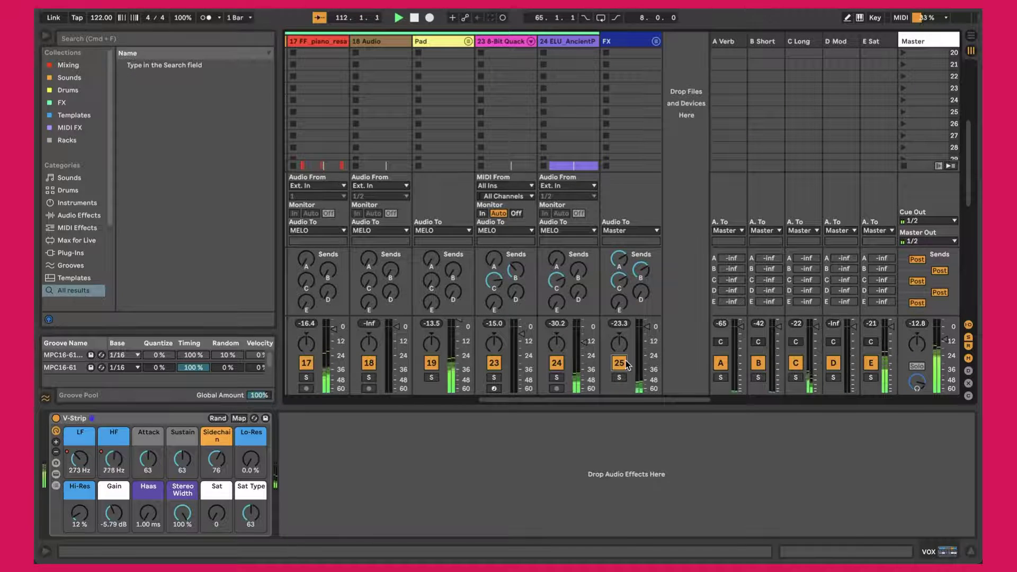
pyautogui.press('Tab')
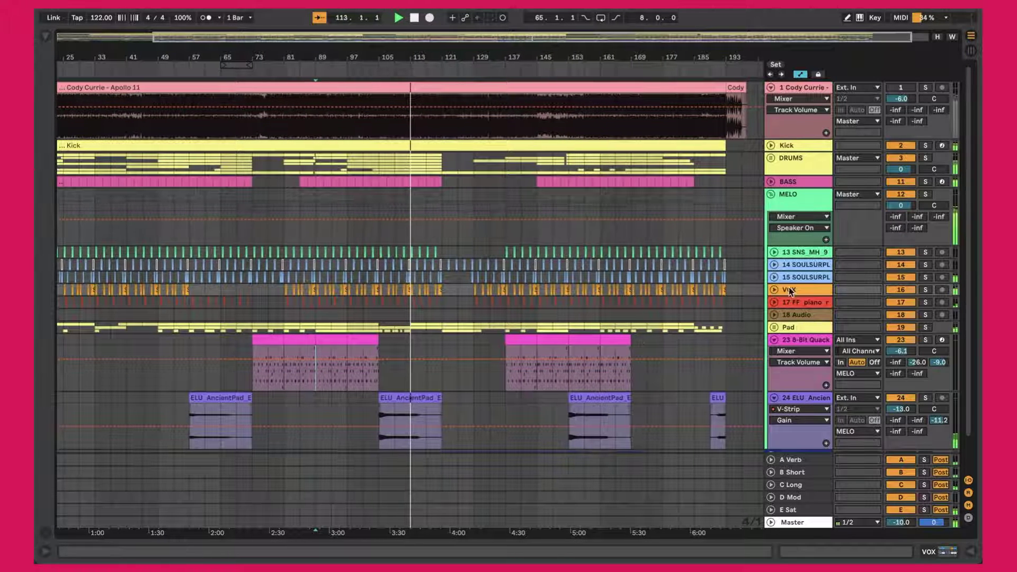
pyautogui.click(771, 195)
# Step: Add an EQ Eight to the end of the BASS track's device chain
pyautogui.doubleClick(797, 181)
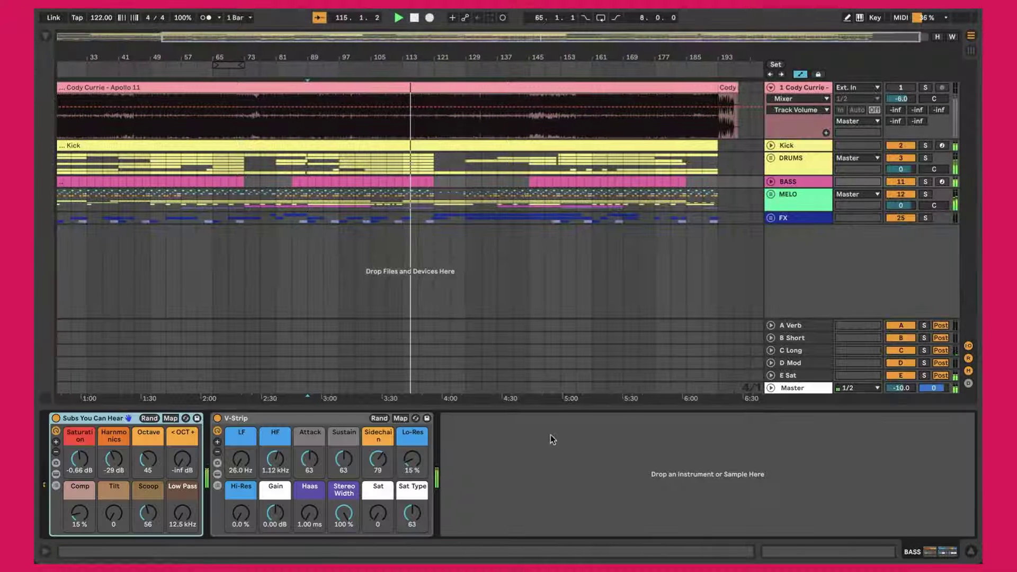
pyautogui.rightClick(517, 450)
pyautogui.moveTo(521, 454)
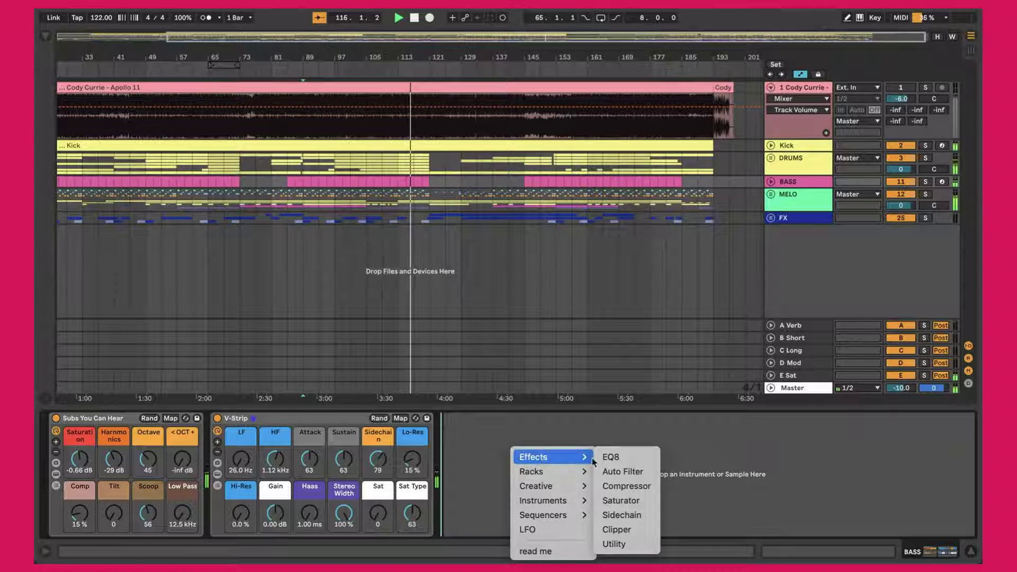
pyautogui.click(611, 457)
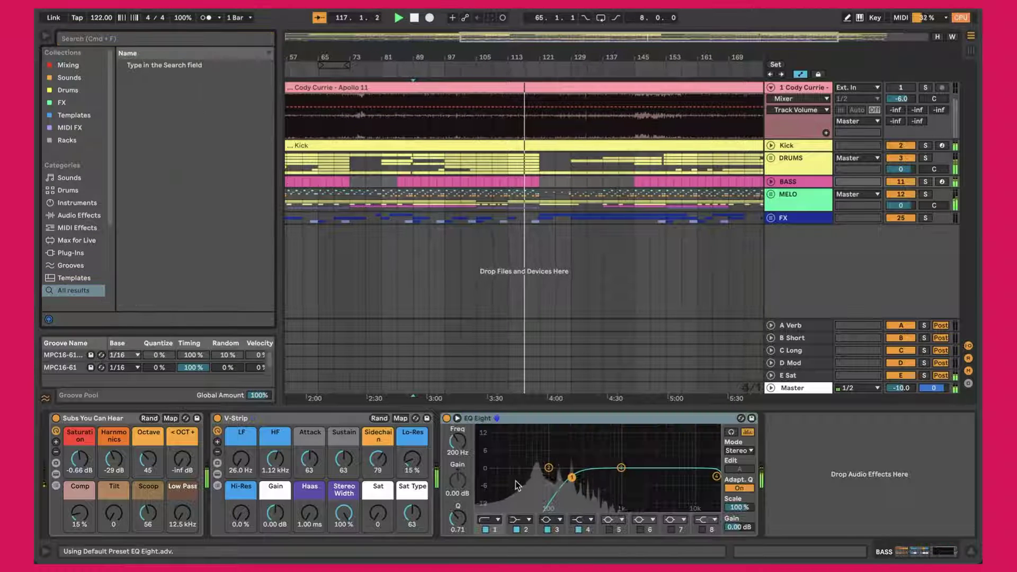
# Step: Turn off band 1 of the BASS EQ Eight and set band 3 to -2.62 dB at 250 Hz with a Q of 3.76
pyautogui.click(484, 529)
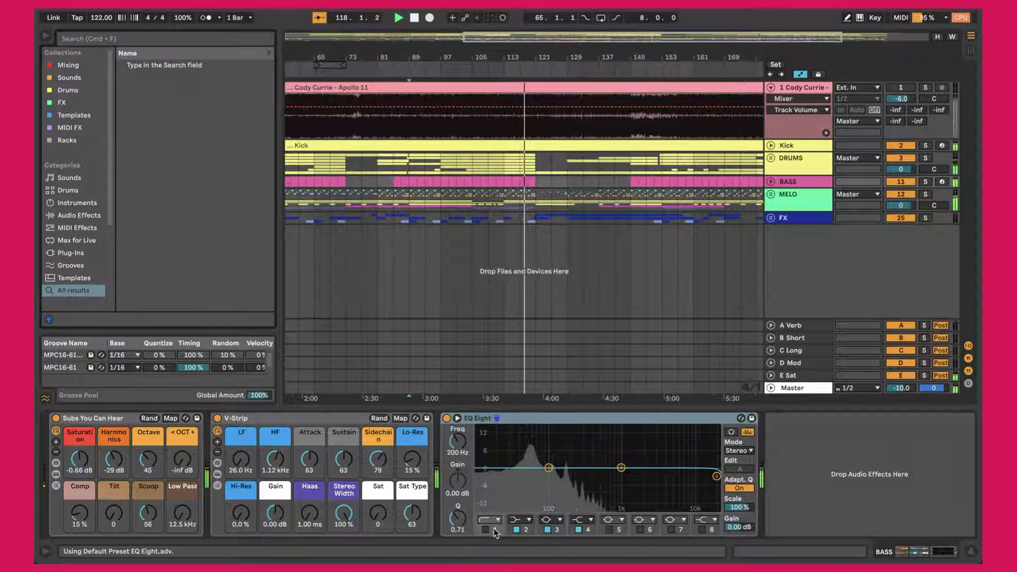
pyautogui.moveTo(621, 468); pyautogui.dragTo(578, 476)
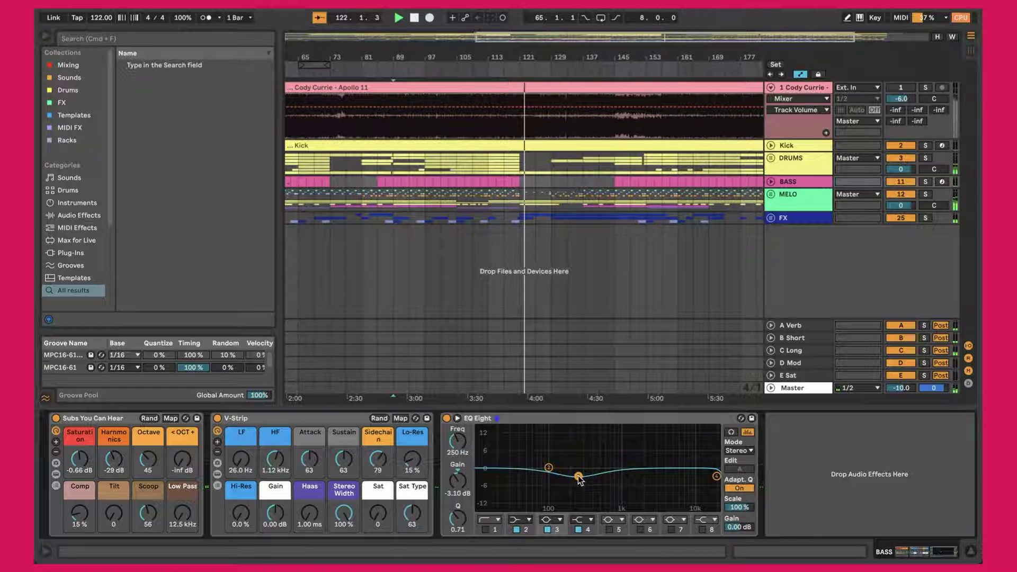
pyautogui.moveTo(578, 476); pyautogui.dragTo(579, 466)
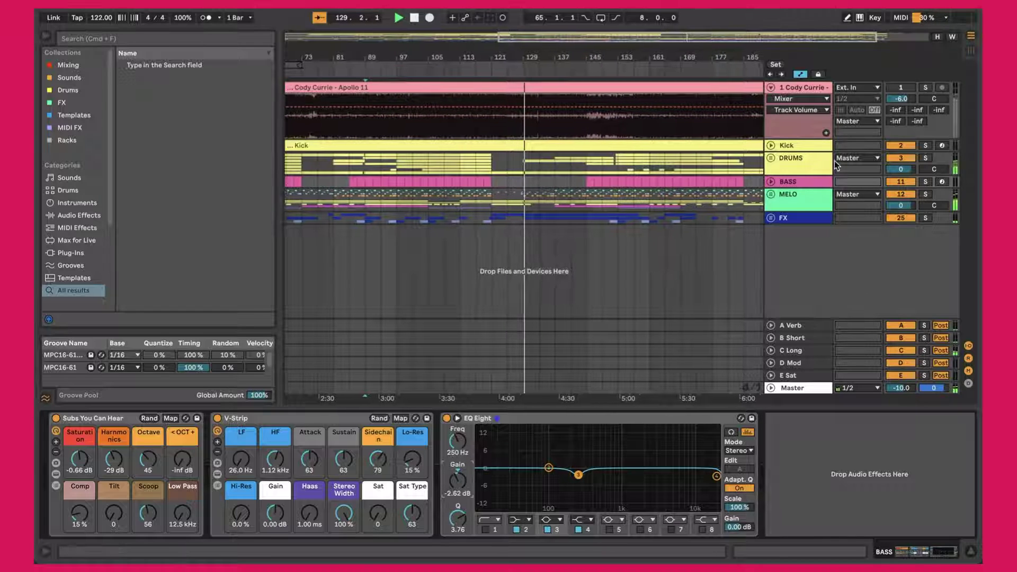
# Step: Show the DRUMS group's devices, play from bar 153, and loop bars 153 to 161
pyautogui.click(806, 160)
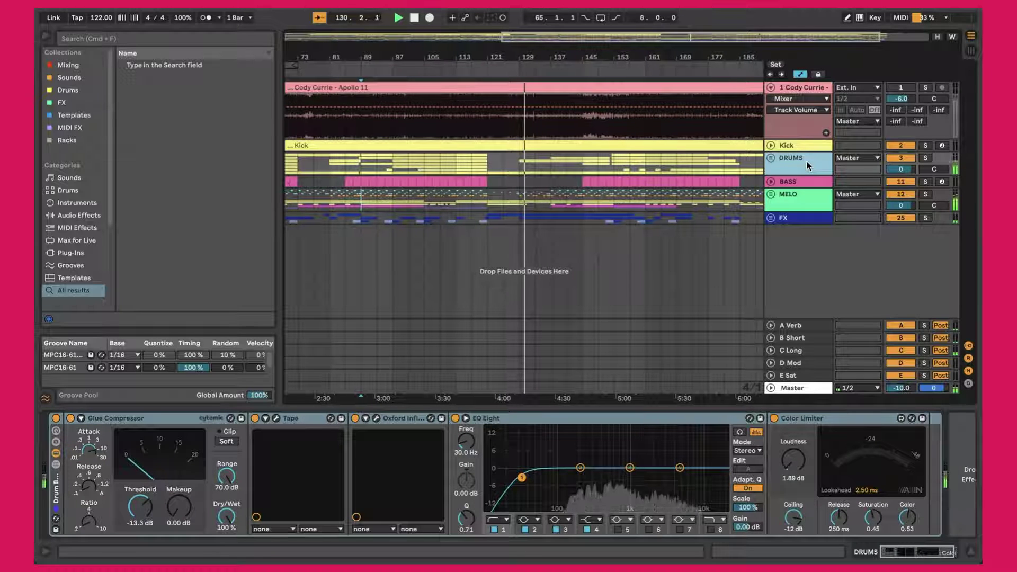
pyautogui.hscroll(-5, 402, 148)
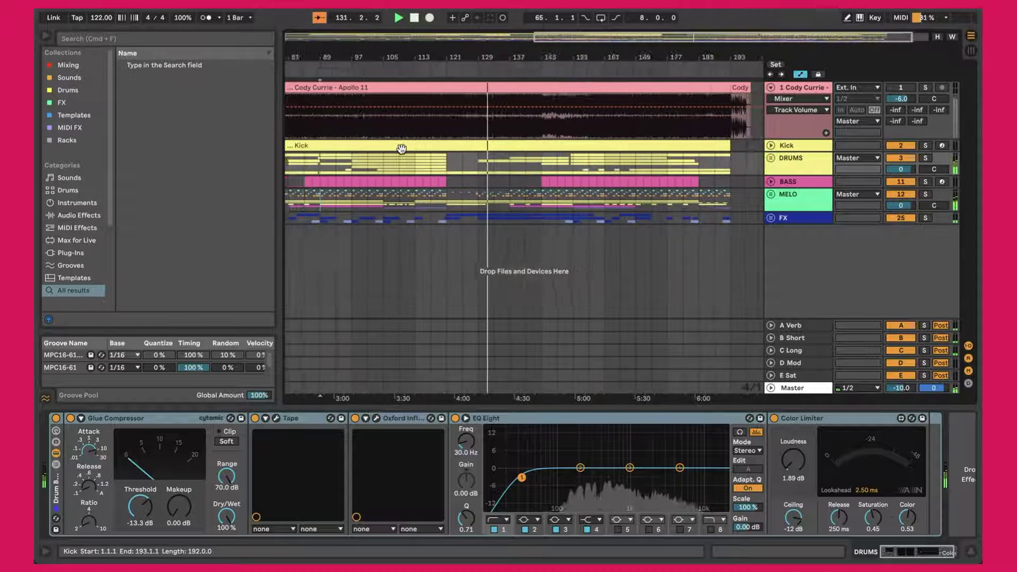
pyautogui.click(555, 239)
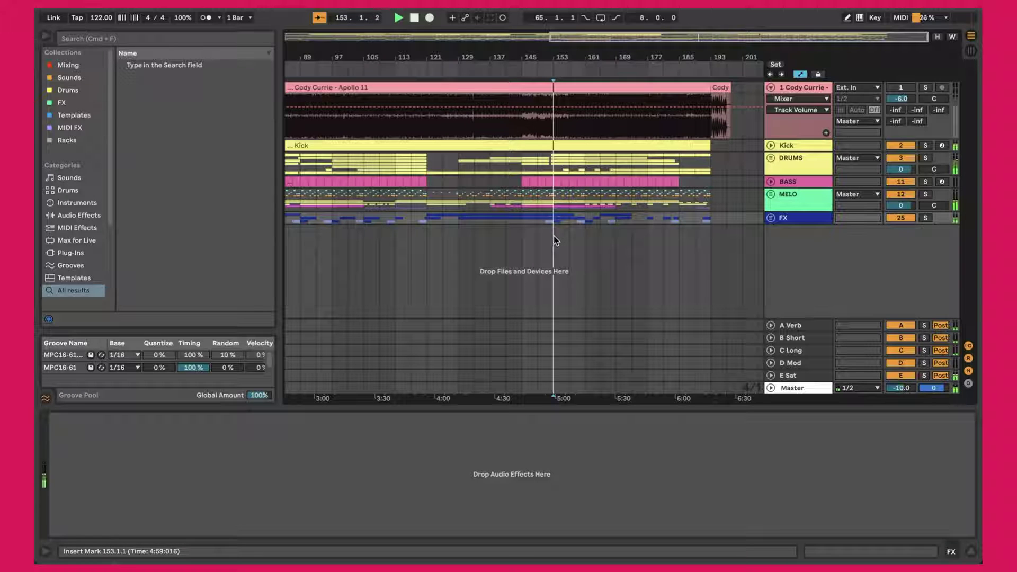
pyautogui.keyDown('shift'); pyautogui.click(585, 234); pyautogui.keyUp('shift')
pyautogui.press('super+l')
# Step: Expand the FX group, inspect its DJ_SWIVEL_fx_laser_01 R and DIRTYDISCO clips, and set the group's volume to -6.0 dB
pyautogui.click(771, 218)
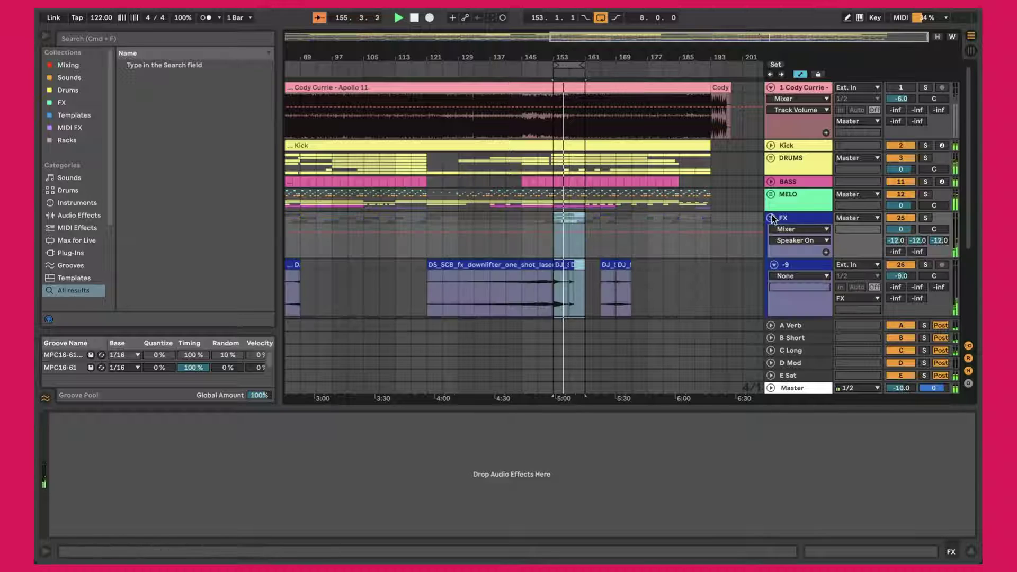
pyautogui.press('Down')
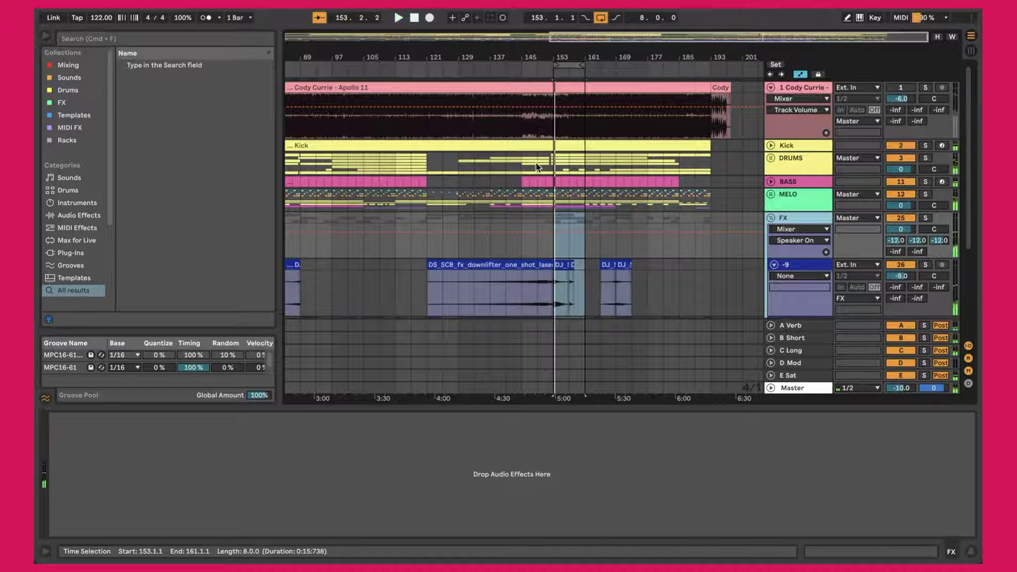
pyautogui.press('Up')
pyautogui.moveTo(560, 57); pyautogui.dragTo(625, 111)
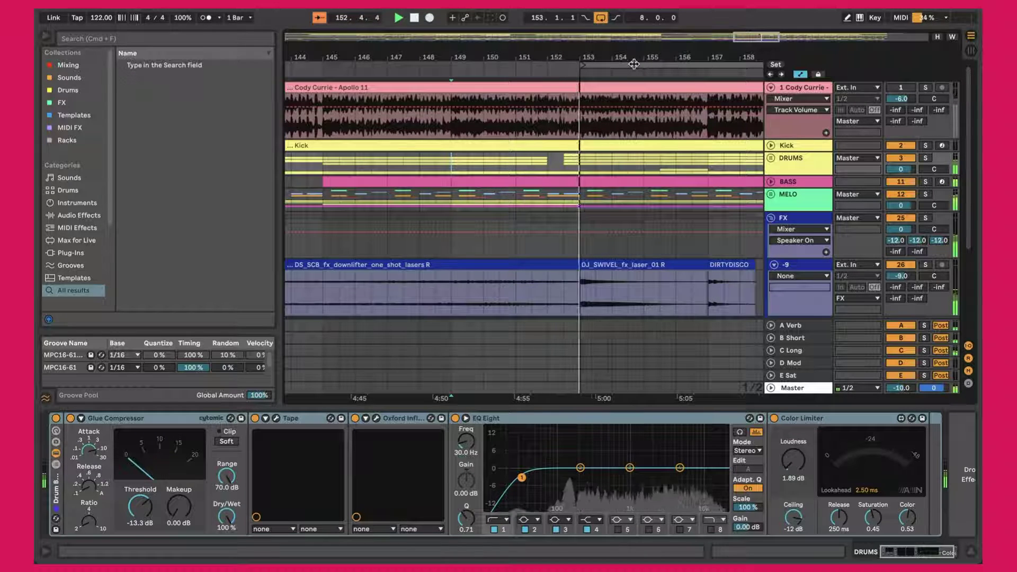
pyautogui.doubleClick(641, 292)
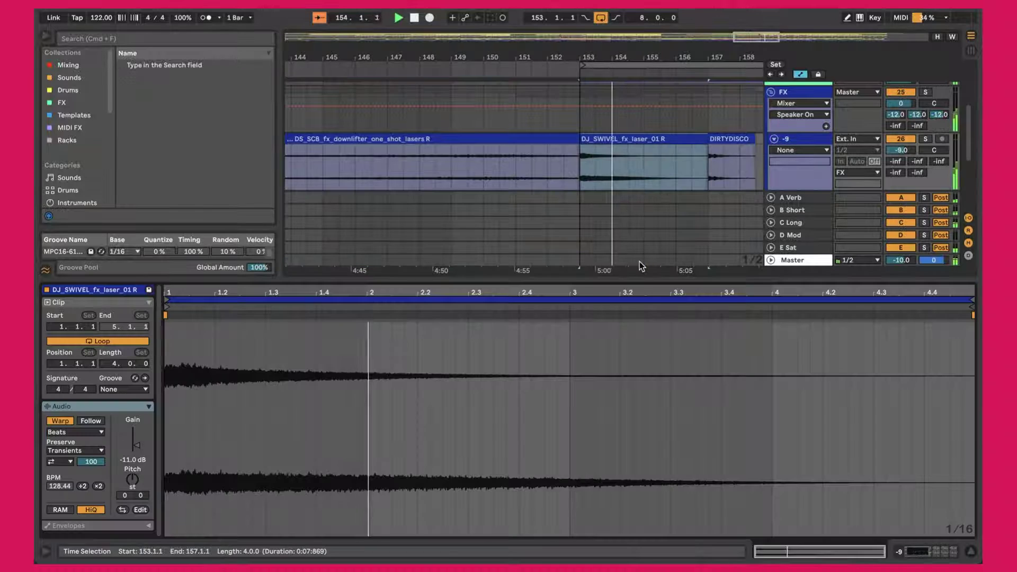
pyautogui.click(734, 140)
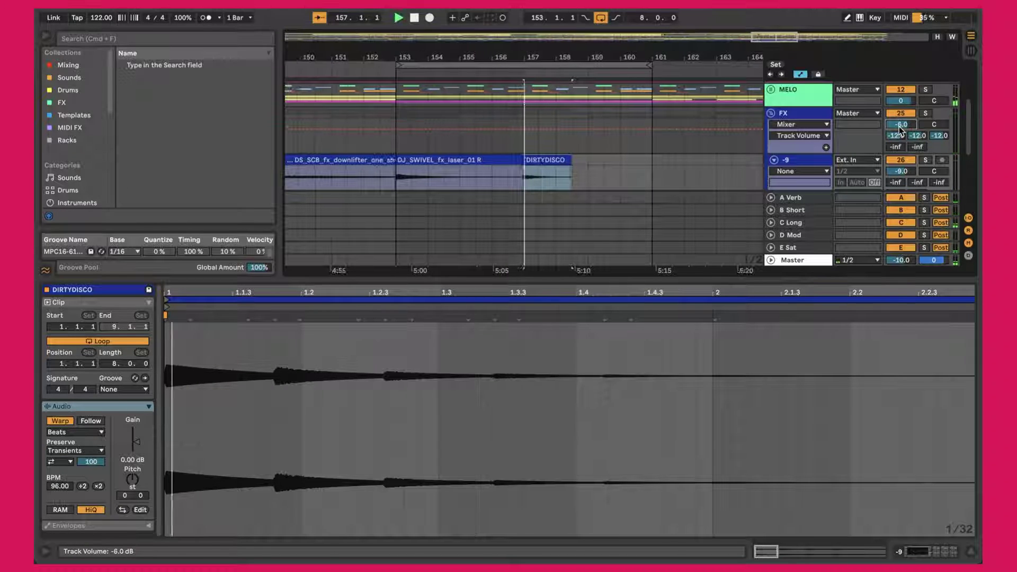
# Step: Play the Cymbals track's Rev clip from bar 151 into the Main clip at bar 153
pyautogui.scroll(-3, 635, 158)
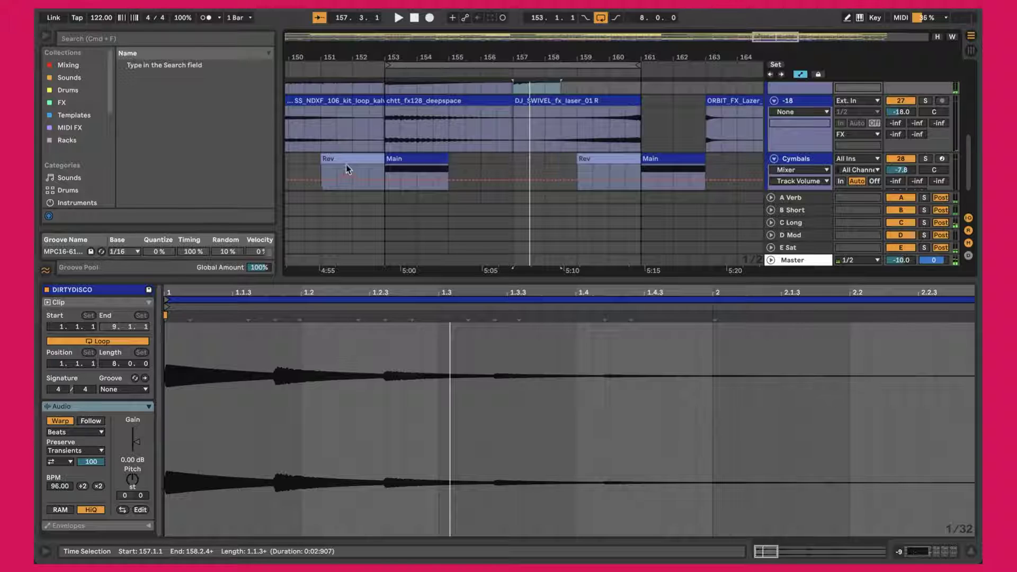
pyautogui.click(346, 168)
pyautogui.scroll(-1, 345, 154)
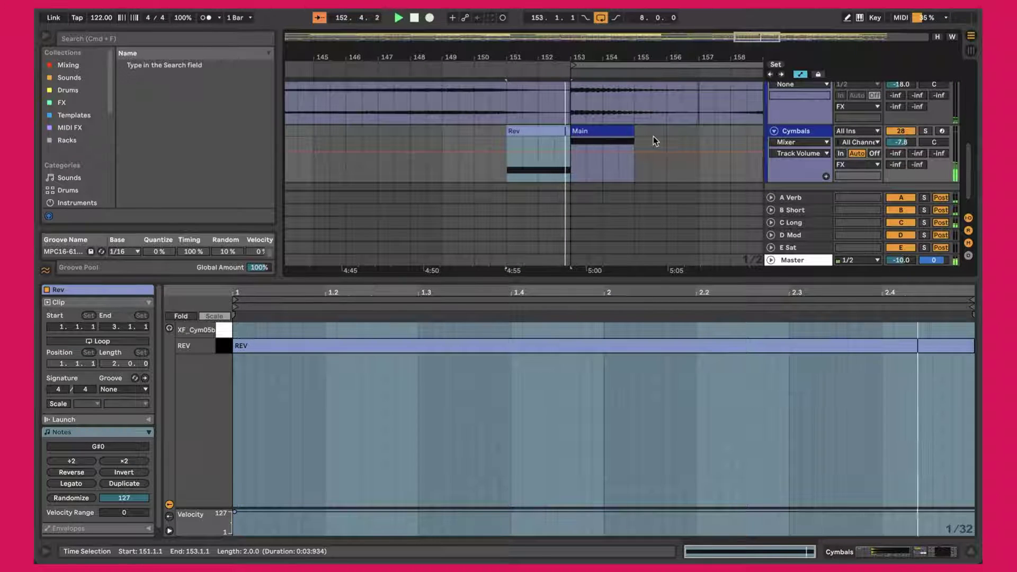
pyautogui.scroll(2, 653, 135)
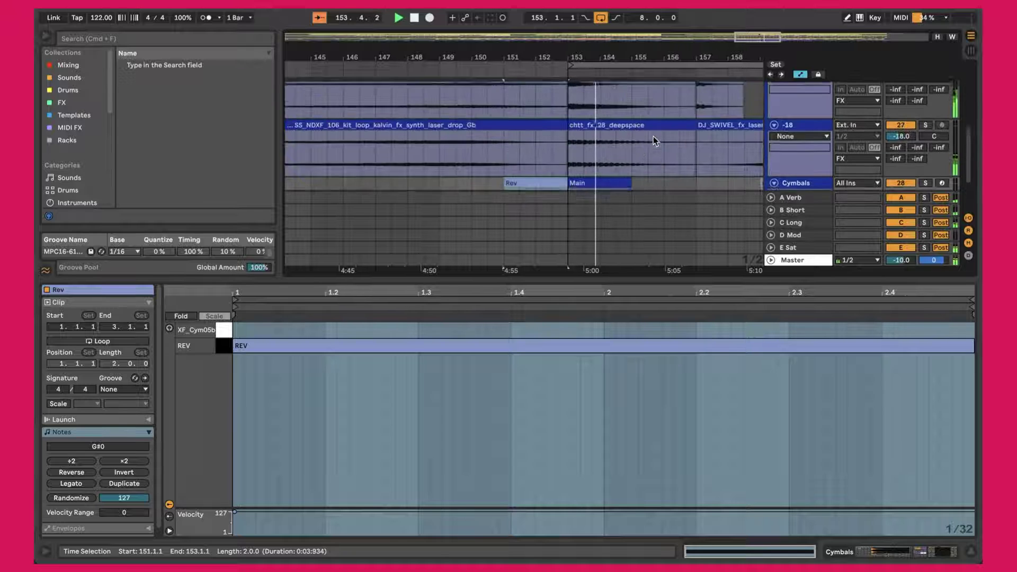
# Step: Solo the -9 track, lower the DJ_SWIVEL_fx_laser_01 R clip's gain at bar 153 to -16.0 dB, and unsolo the track
pyautogui.click(653, 136)
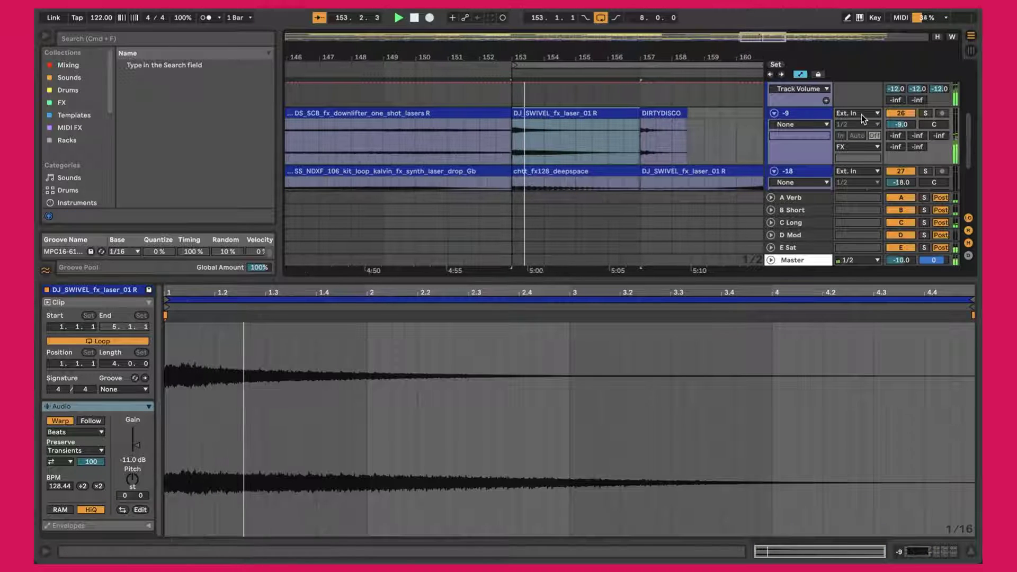
pyautogui.click(924, 114)
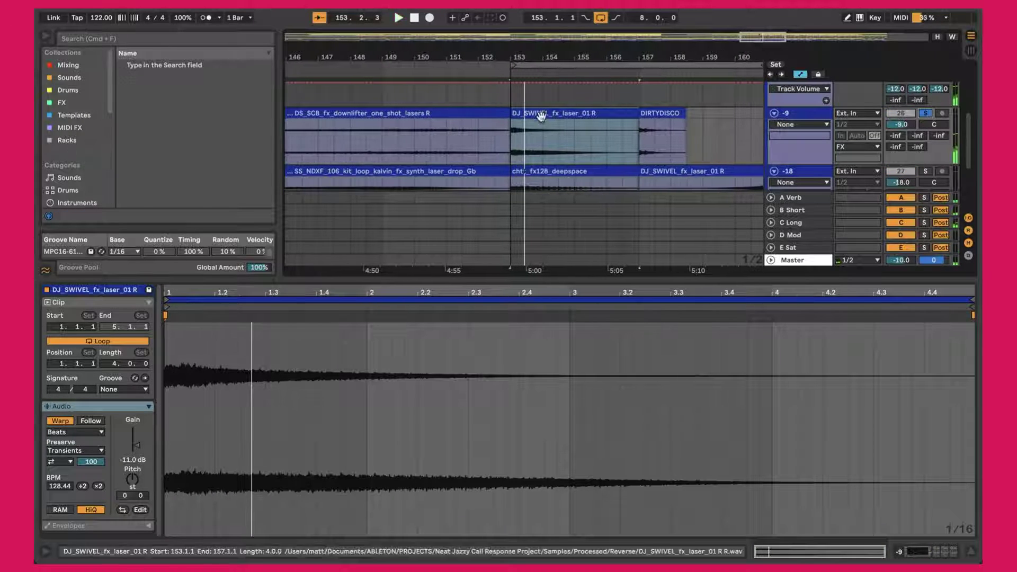
pyautogui.moveTo(138, 450); pyautogui.dragTo(139, 459)
pyautogui.press('space')
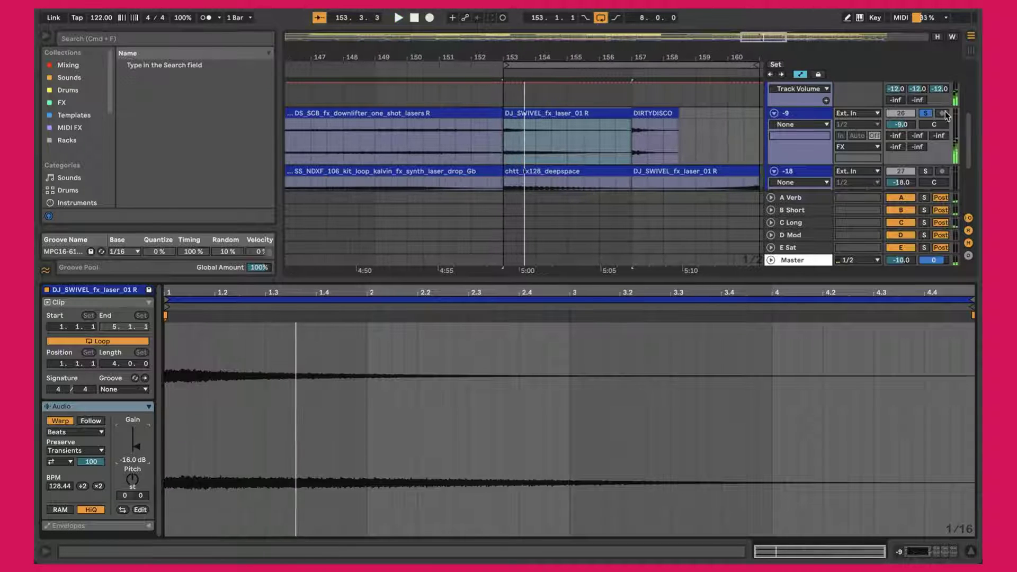
pyautogui.click(924, 113)
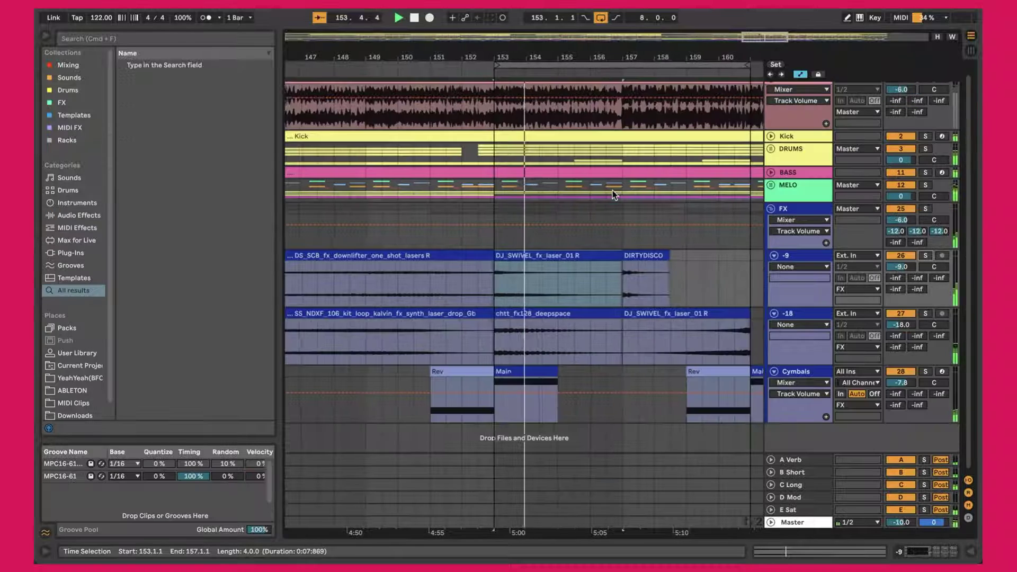
# Step: Collapse the FX group and set the Glue Compressor's threshold on the DRUMS group to -27.9 dB
pyautogui.press('super+alt+l')
pyautogui.click(772, 206)
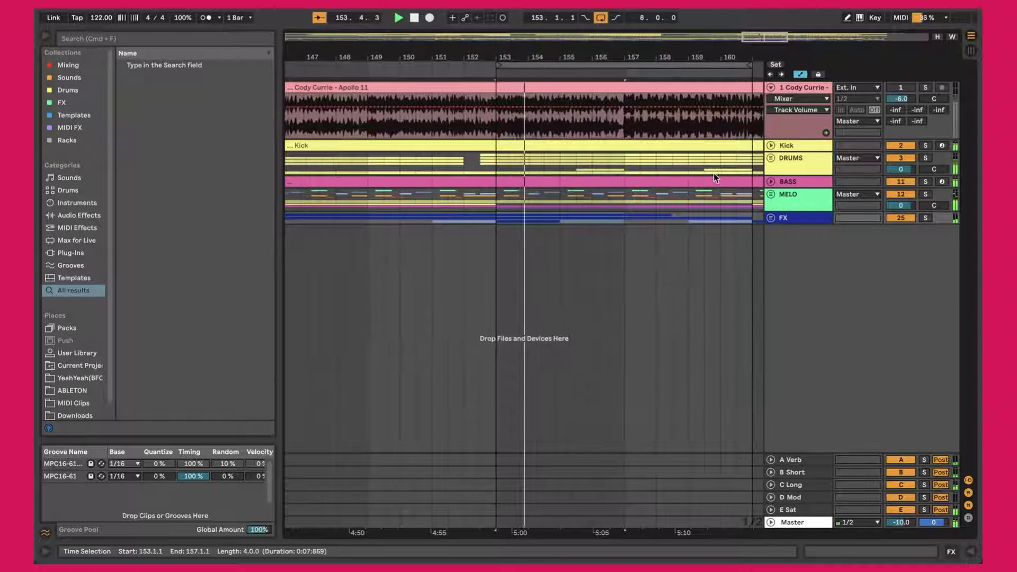
pyautogui.click(806, 171)
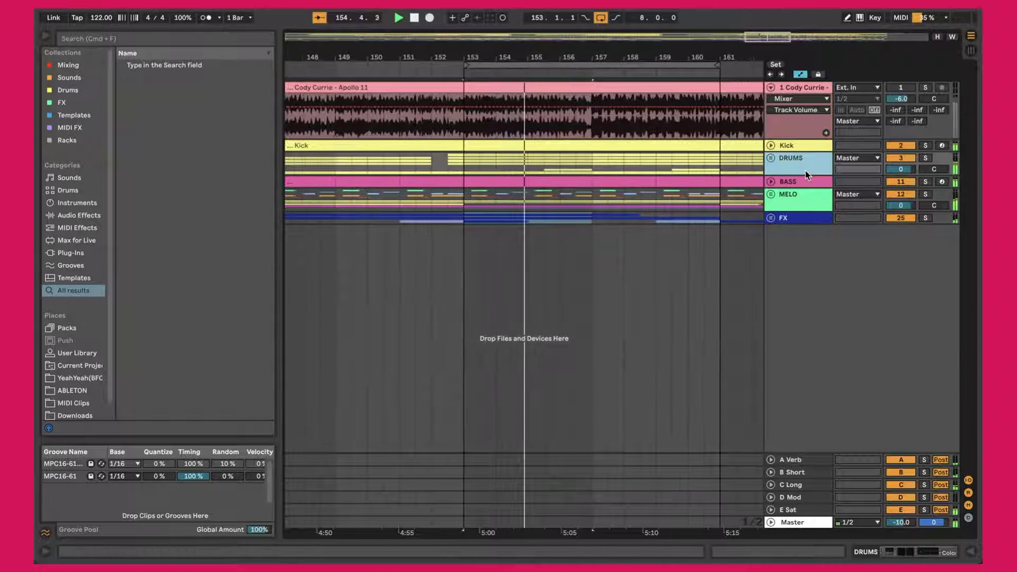
pyautogui.doubleClick(805, 171)
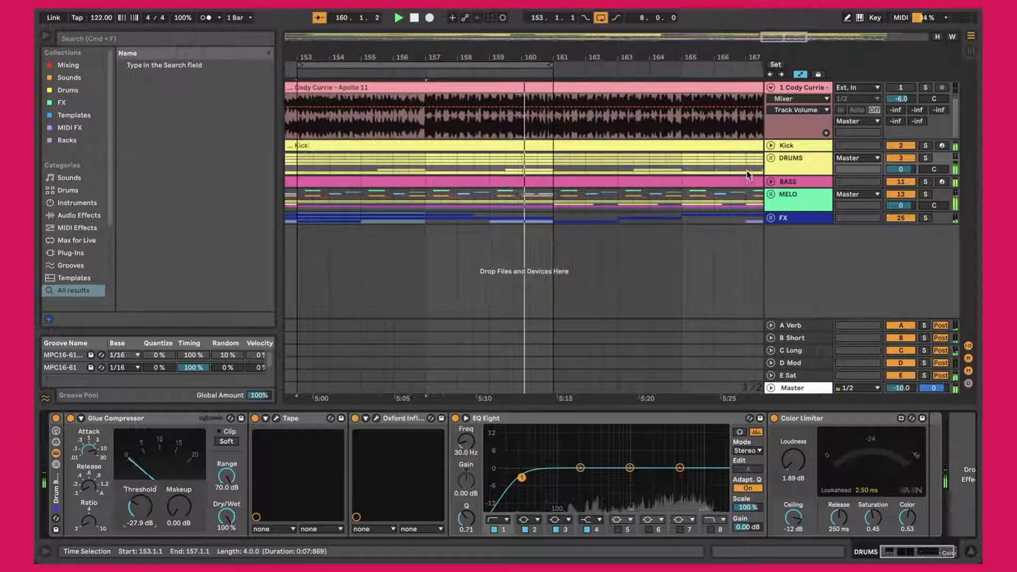
# Step: Expand the DRUMS group, check its track levels, and set the Snare 2 volume to -17.0 dB
pyautogui.click(770, 158)
pyautogui.scroll(-3, 909, 206)
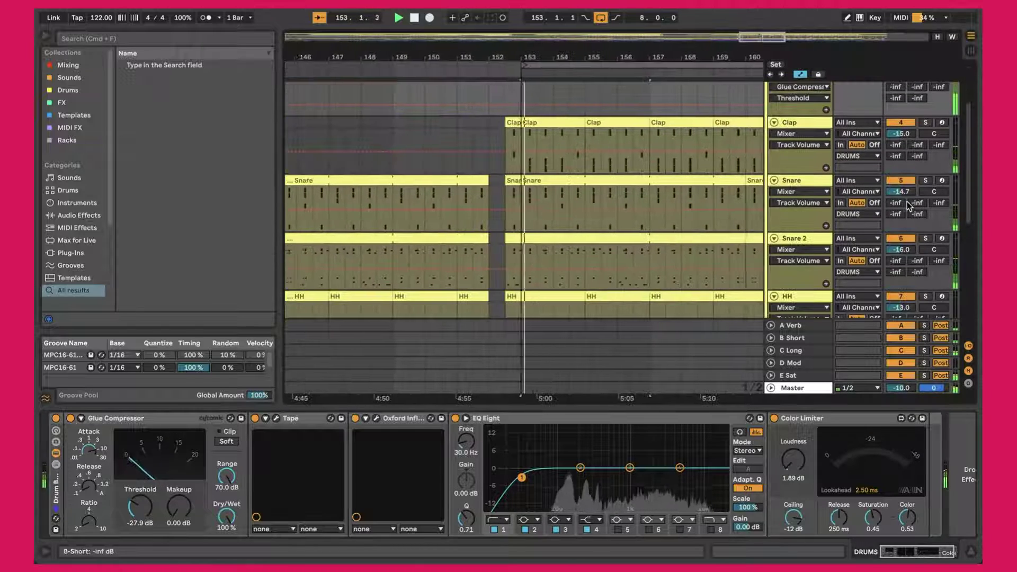
pyautogui.scroll(-1, 908, 201)
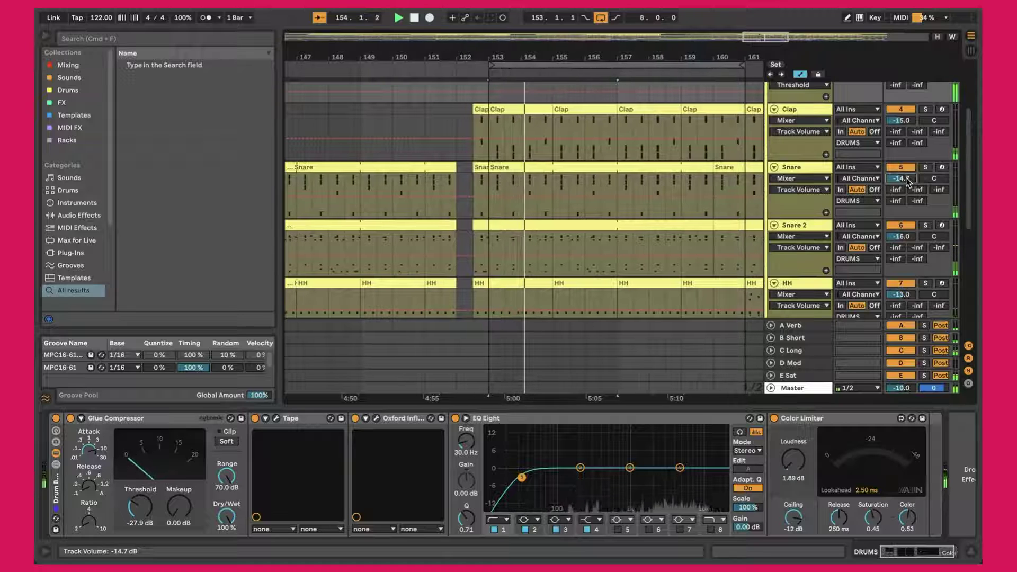
pyautogui.scroll(-2, 908, 182)
pyautogui.scroll(2, 908, 179)
pyautogui.scroll(-1, 902, 238)
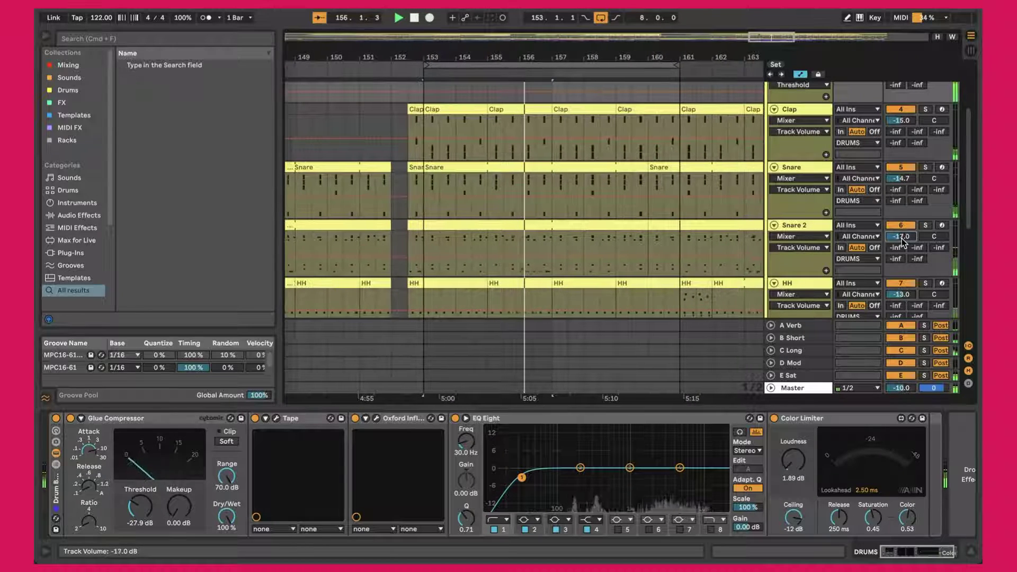
pyautogui.scroll(-8, 895, 222)
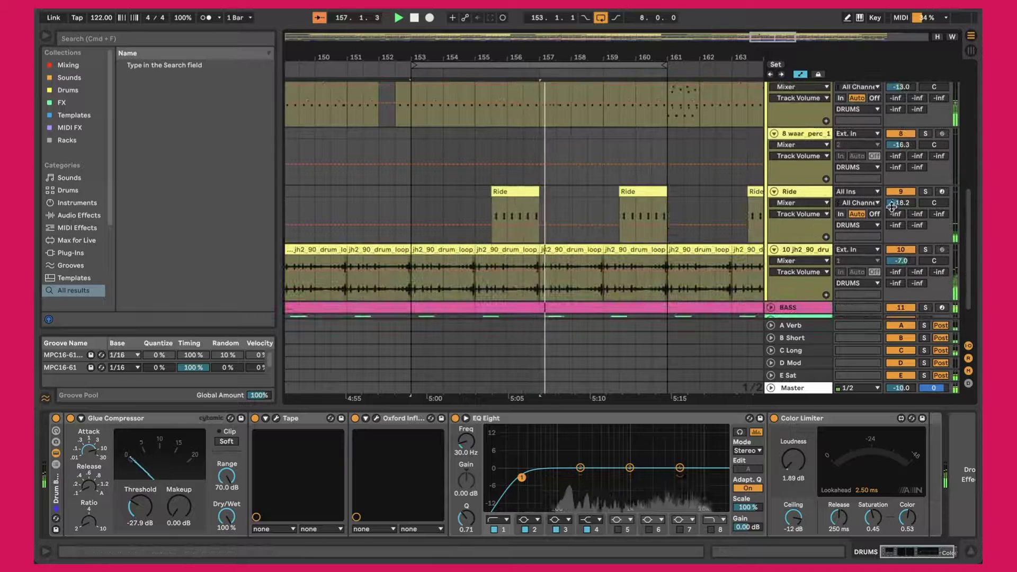
# Step: Collapse the DRUMS group and inspect the settings of its Tape and Oxford Inflator plug-ins
pyautogui.scroll(12, 773, 121)
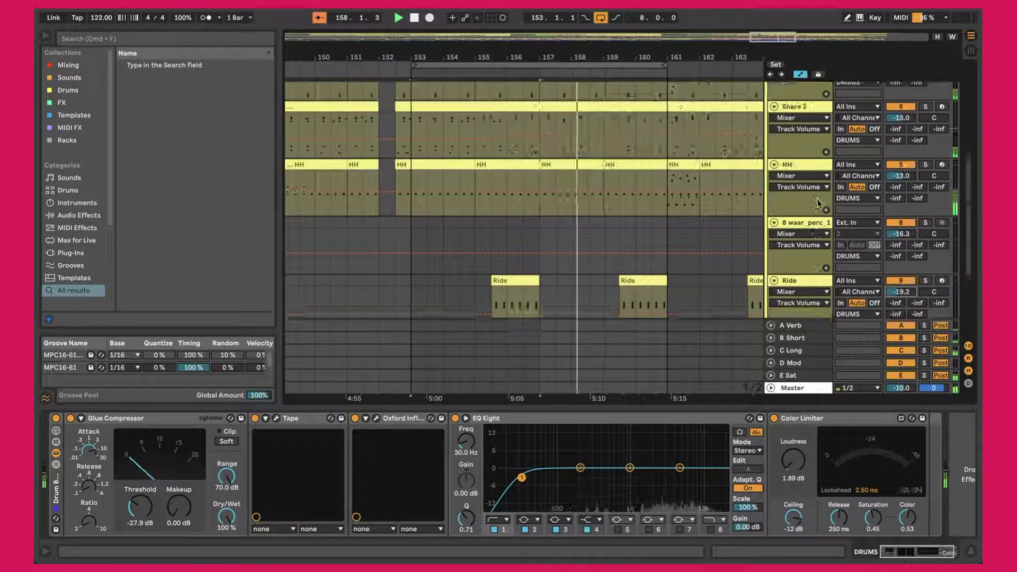
pyautogui.click(771, 152)
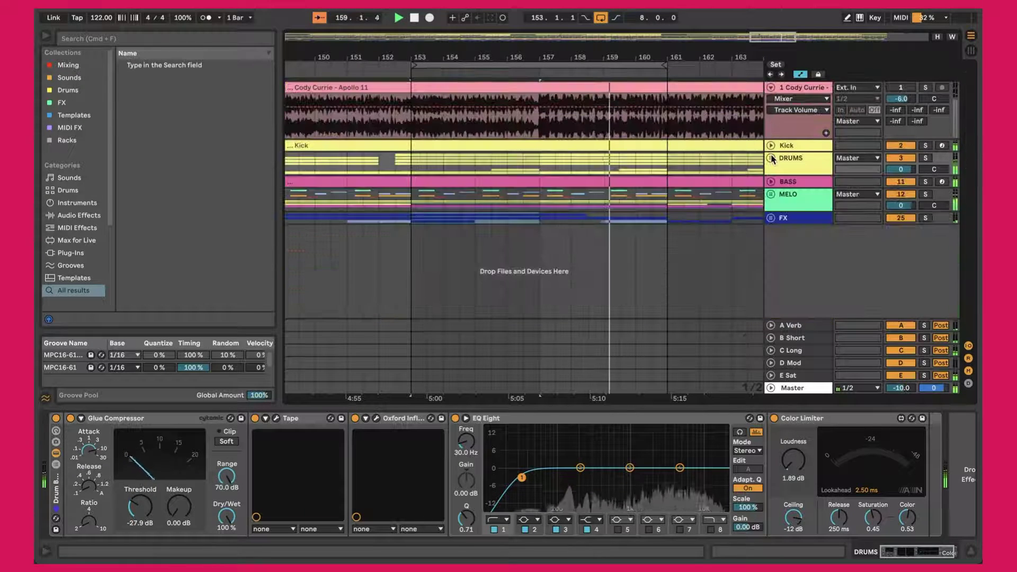
pyautogui.click(276, 418)
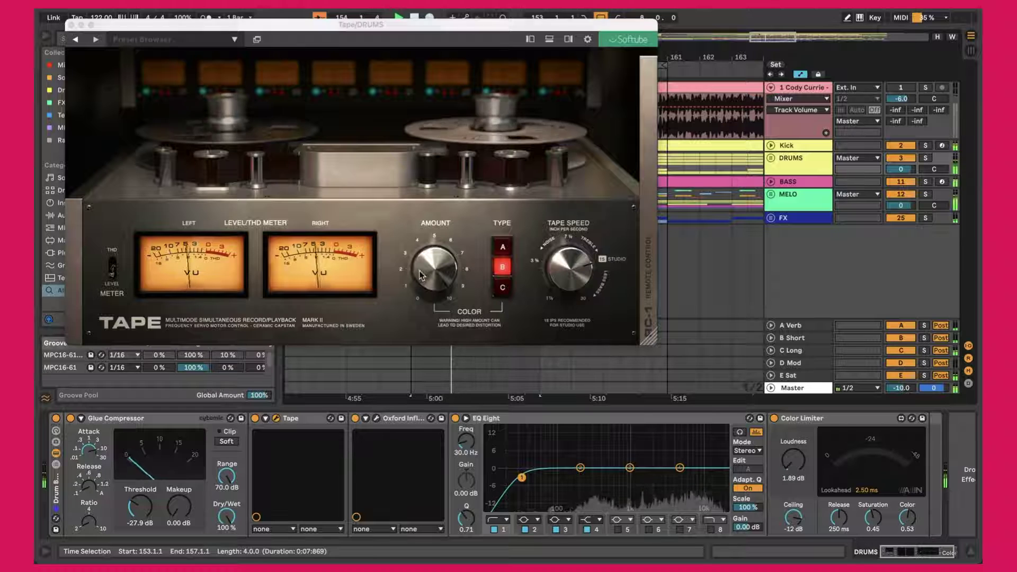
pyautogui.moveTo(421, 278)
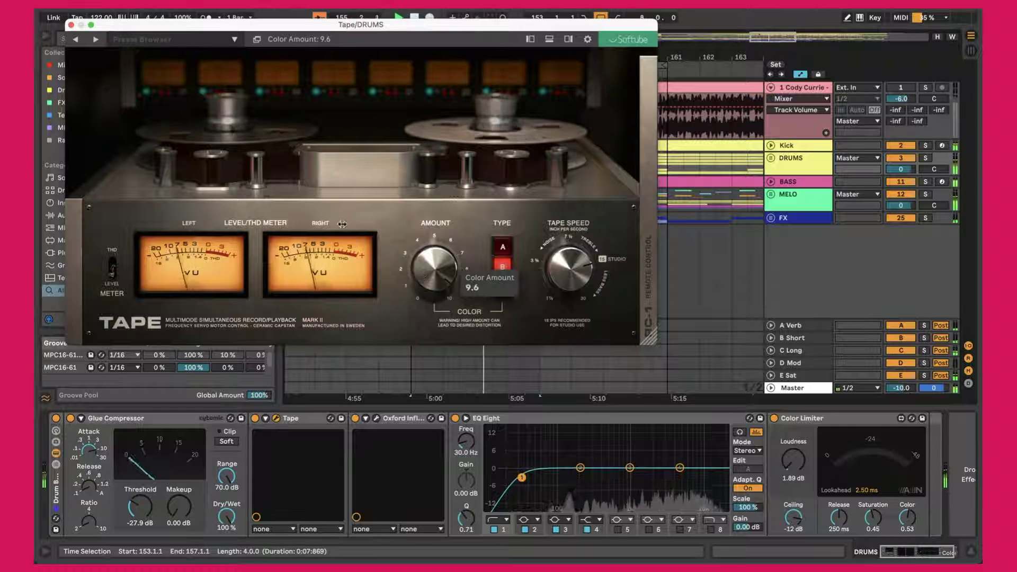
pyautogui.press('super+alt+p')
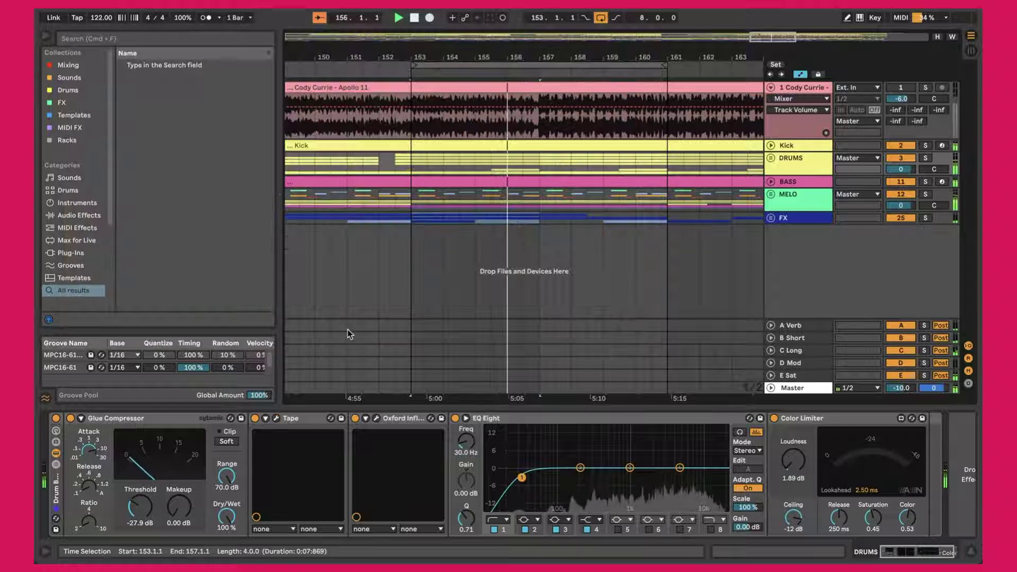
pyautogui.click(376, 418)
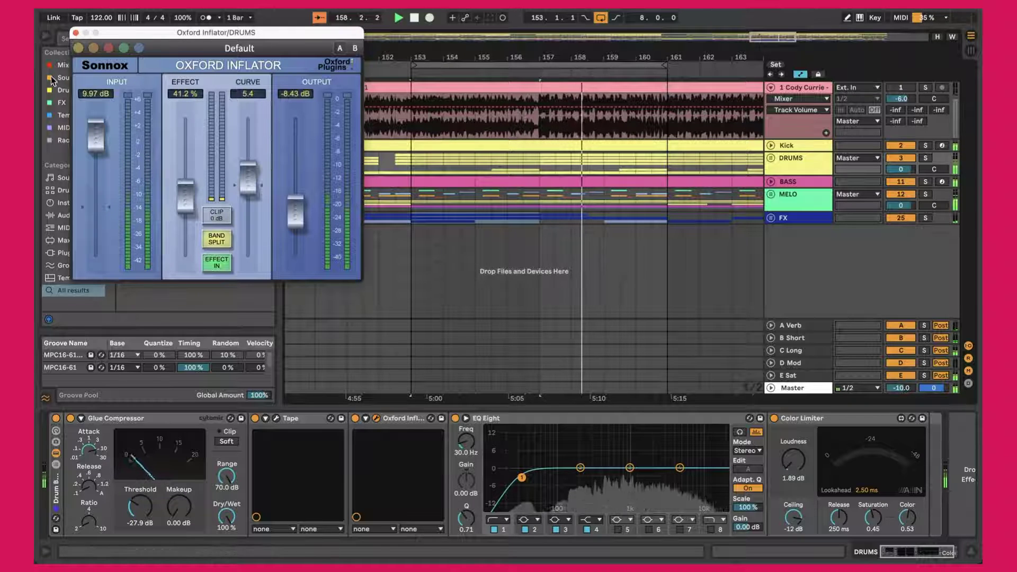
pyautogui.press('super+alt+p')
# Step: Turn off the low-cut band and bypass the EQ Eight on the DRUMS group
pyautogui.click(494, 529)
pyautogui.click(455, 419)
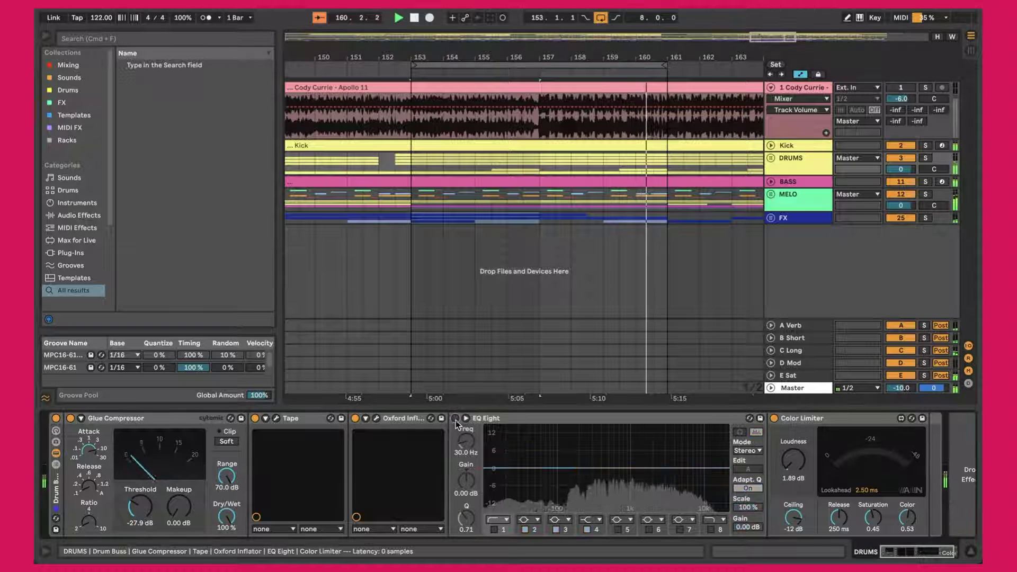
pyautogui.hscroll(2, 560, 455)
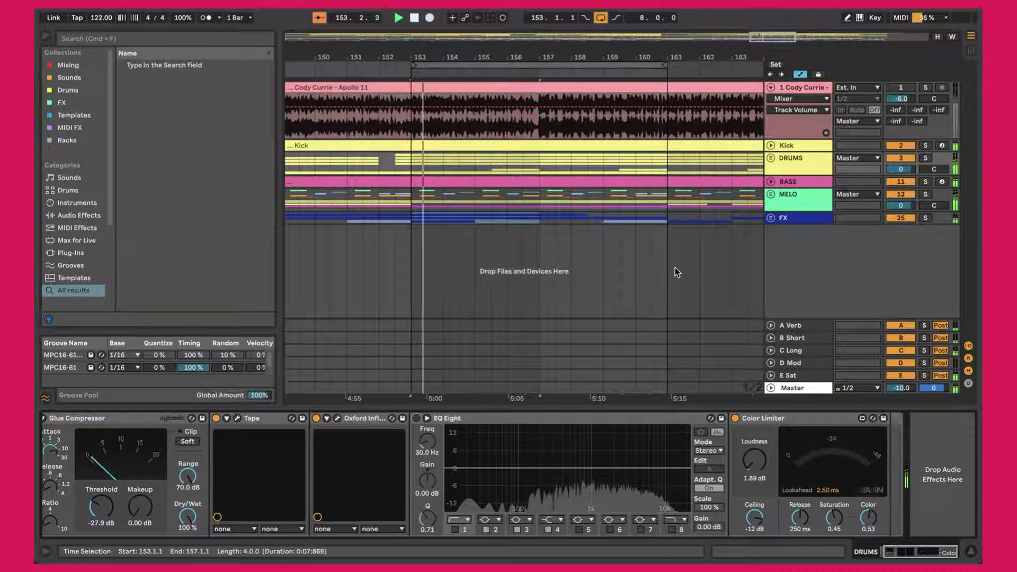
# Step: Copy the Glue Compressor from the DRUMS group to the MELO group and set its threshold to -10.5 dB
pyautogui.click(801, 196)
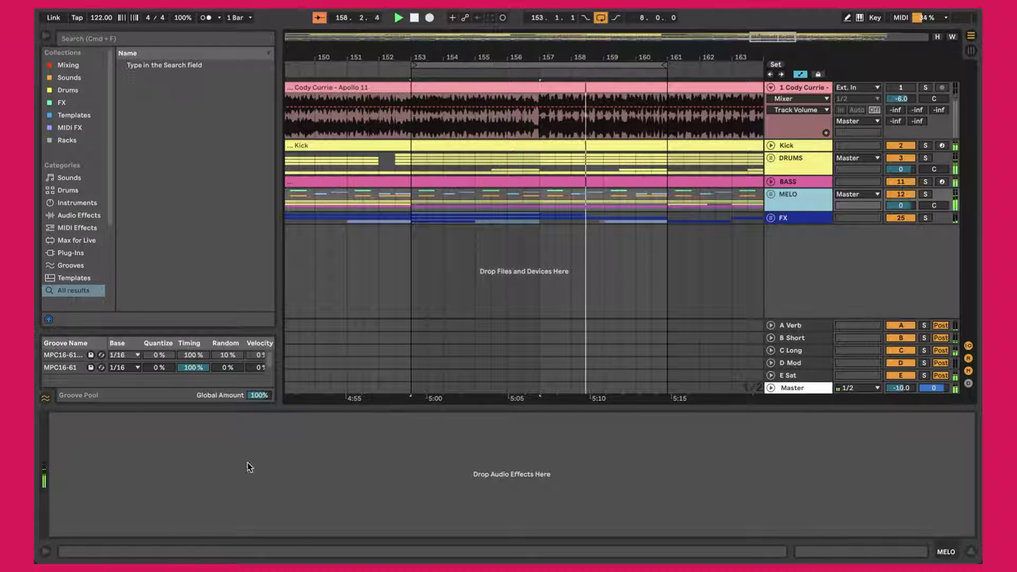
pyautogui.click(794, 181)
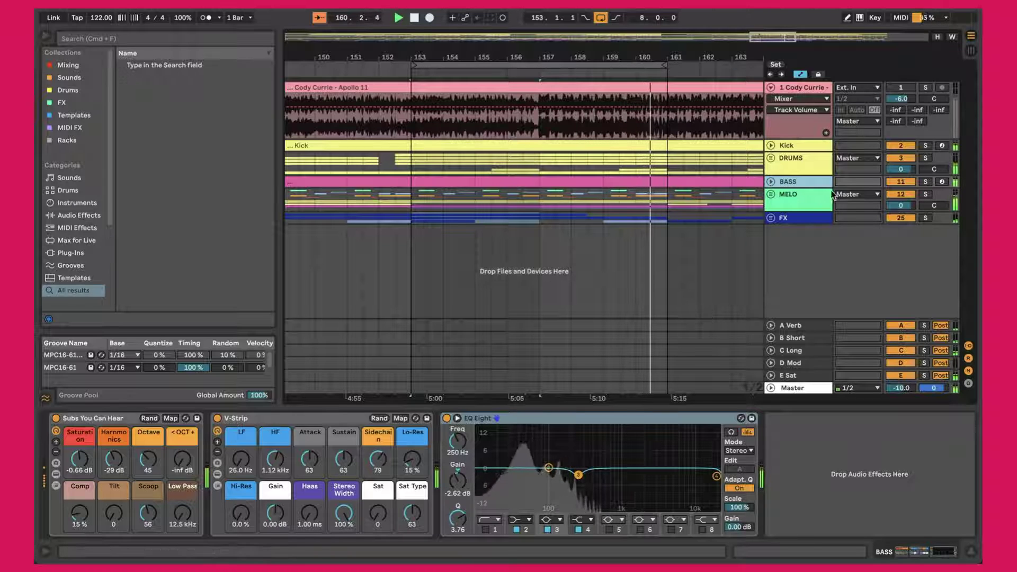
pyautogui.click(806, 161)
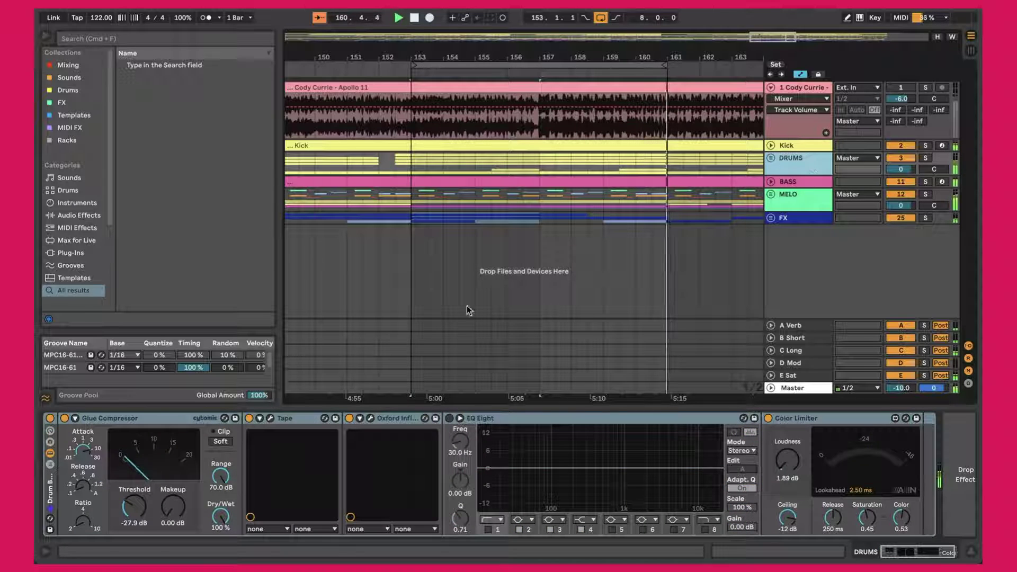
pyautogui.click(136, 421)
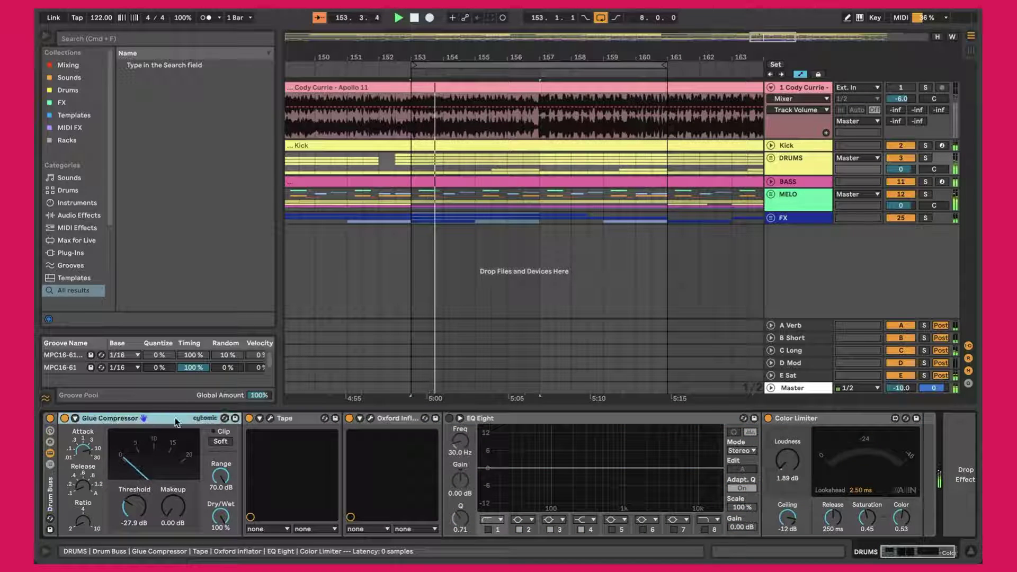
pyautogui.click(772, 211)
pyautogui.press('super+v')
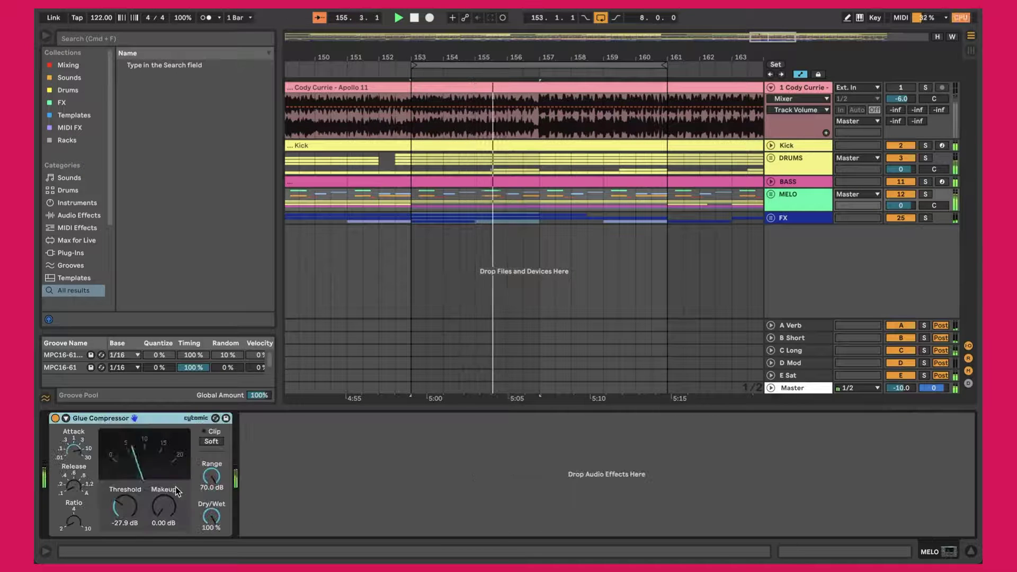
pyautogui.moveTo(117, 507); pyautogui.dragTo(118, 471)
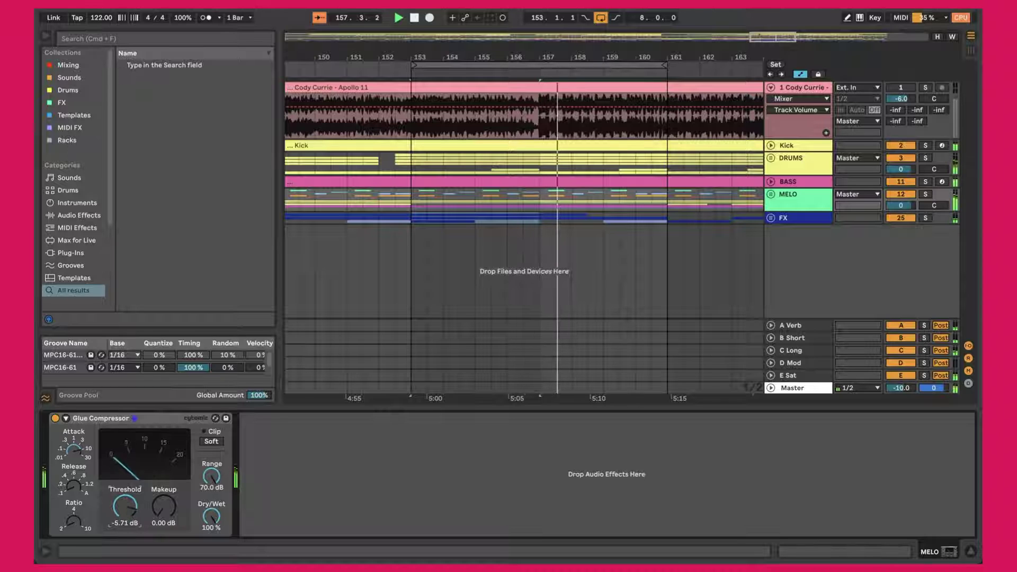
pyautogui.moveTo(118, 471); pyautogui.dragTo(118, 478)
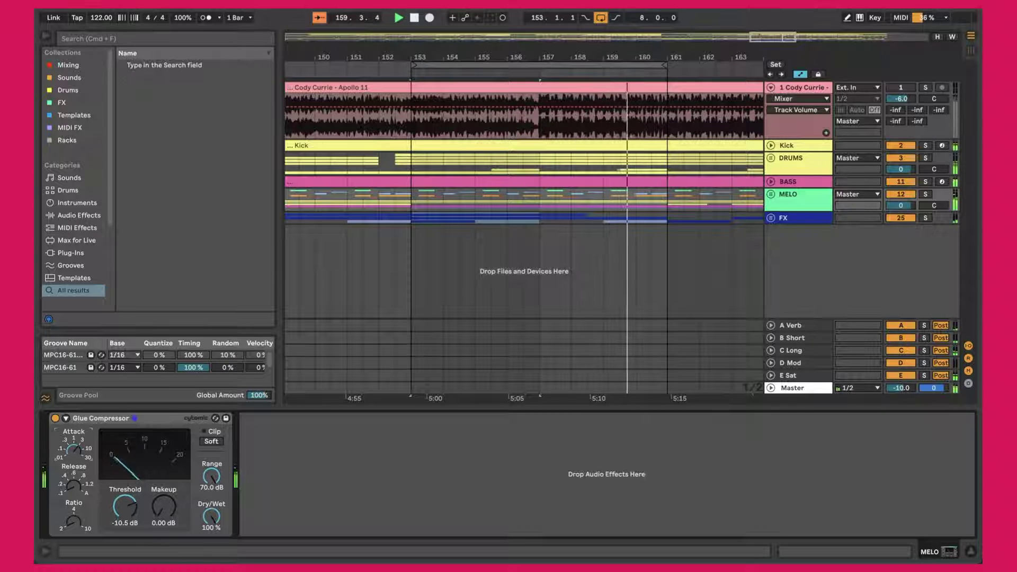
pyautogui.rightClick(290, 456)
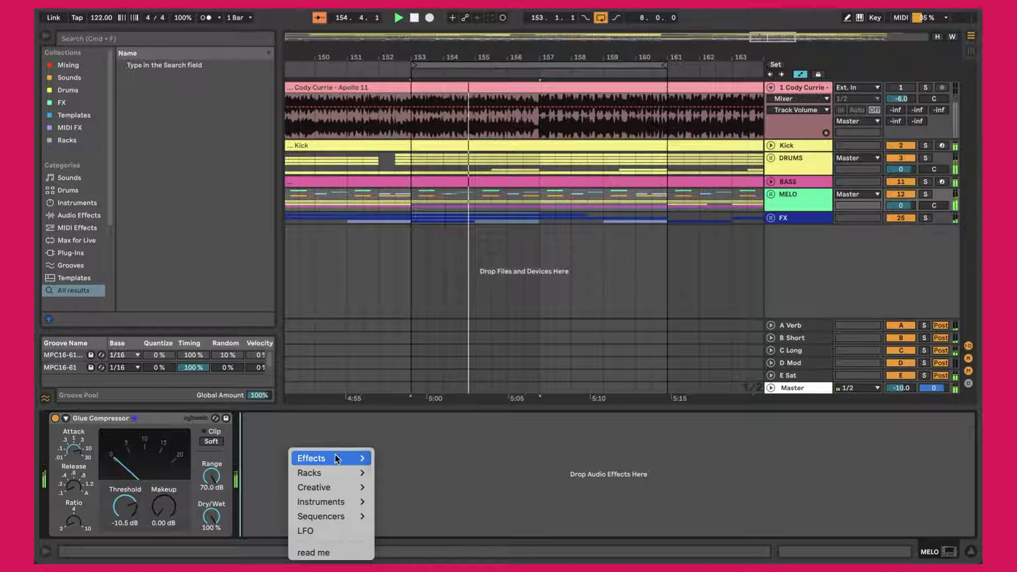
pyautogui.moveTo(335, 454)
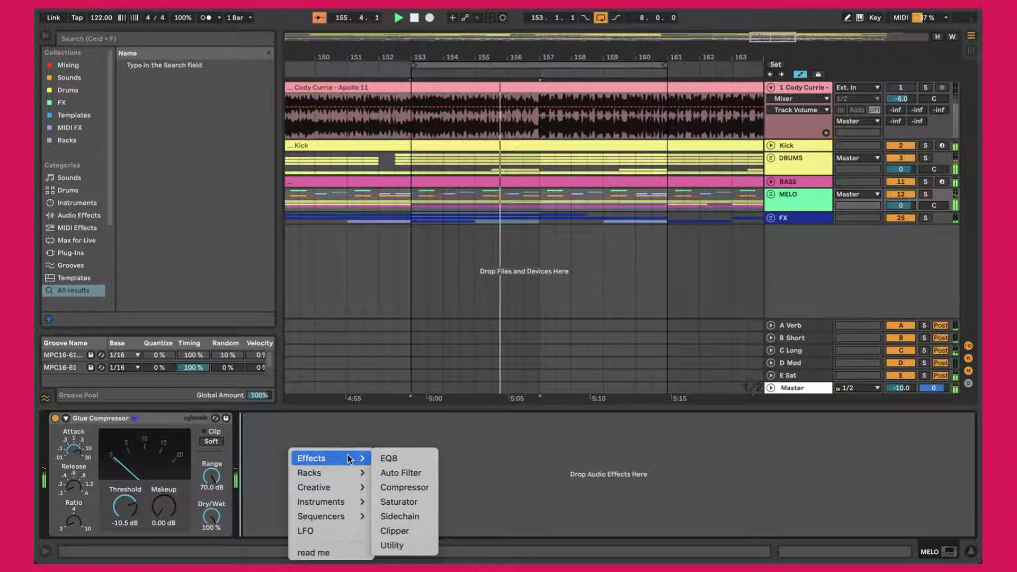
pyautogui.click(326, 440)
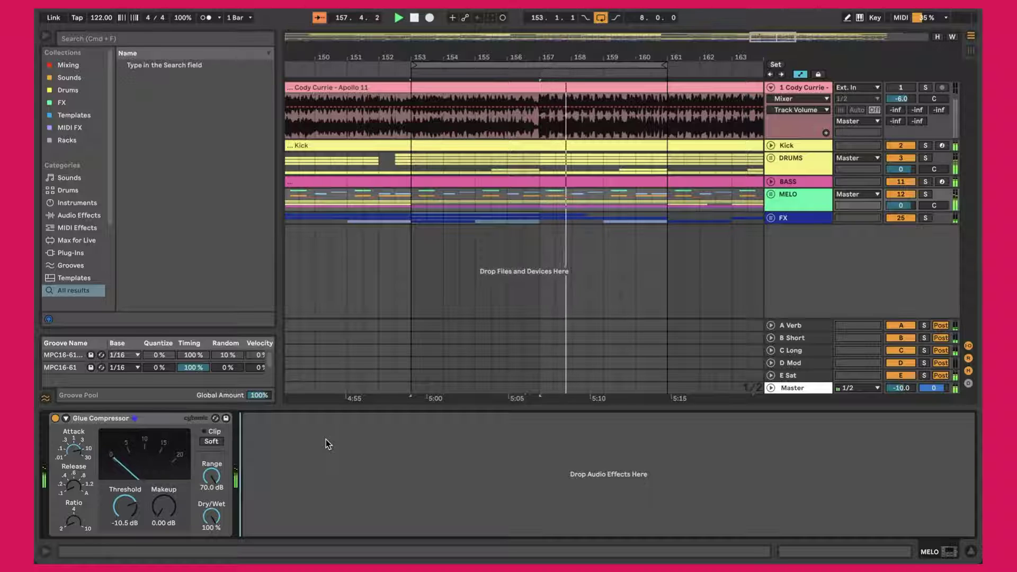
# Step: Search for pro-l, add the Pro-L 2 limiter to the MELO group, and try its gain with the Transparent style
pyautogui.press('super+f')
pyautogui.write('pro-l')
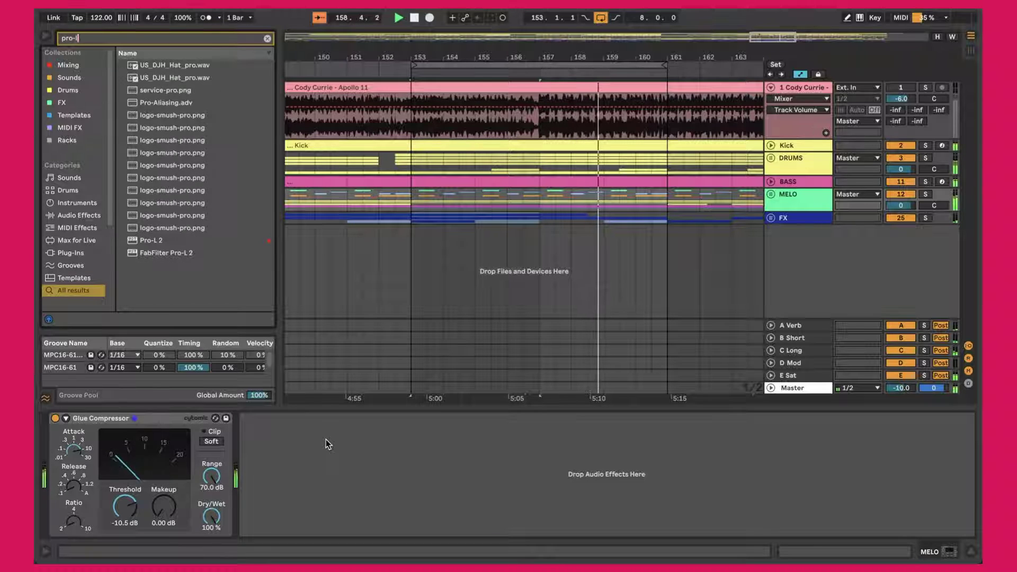
pyautogui.moveTo(159, 197); pyautogui.dragTo(280, 455)
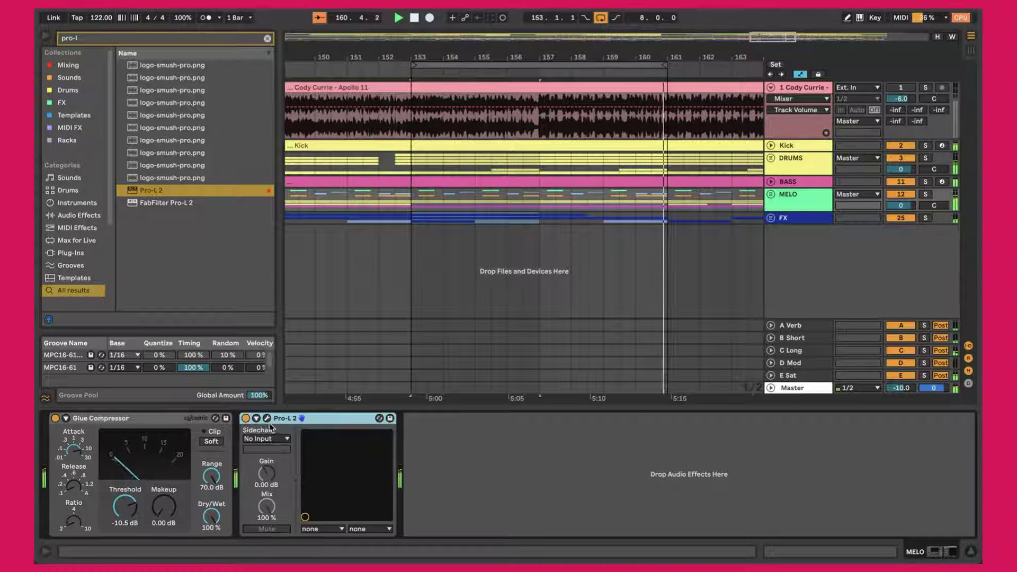
pyautogui.click(84, 318)
pyautogui.click(115, 304)
pyautogui.click(115, 322)
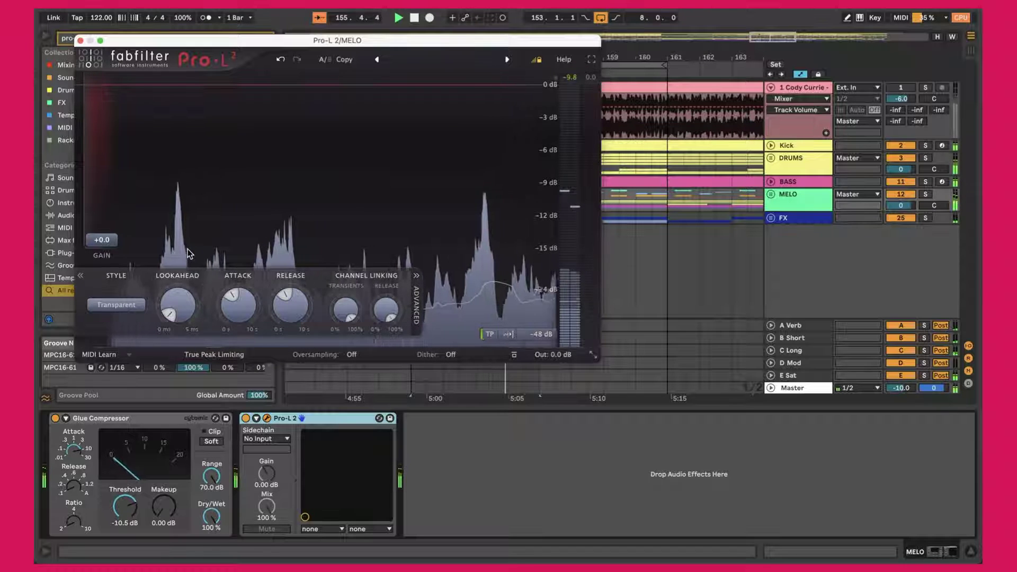
pyautogui.moveTo(102, 243)
pyautogui.mouseDown()
pyautogui.moveTo(102, 200)
pyautogui.moveTo(107, 243)
pyautogui.mouseUp()
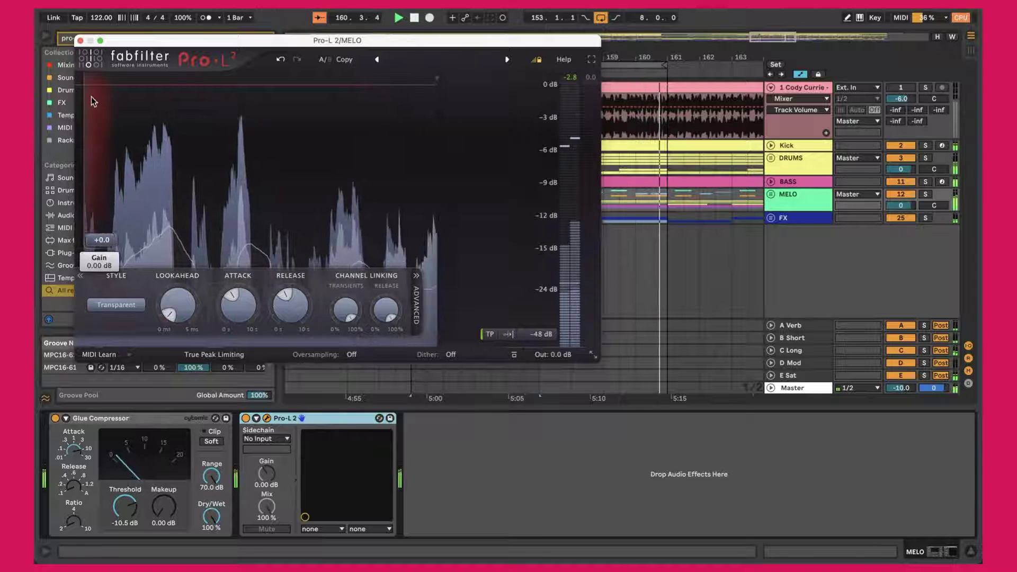
# Step: Cut the Pro-L 2 from the MELO group and add the KClip Zero clipper after the Glue Compressor
pyautogui.click(80, 40)
pyautogui.rightClick(323, 422)
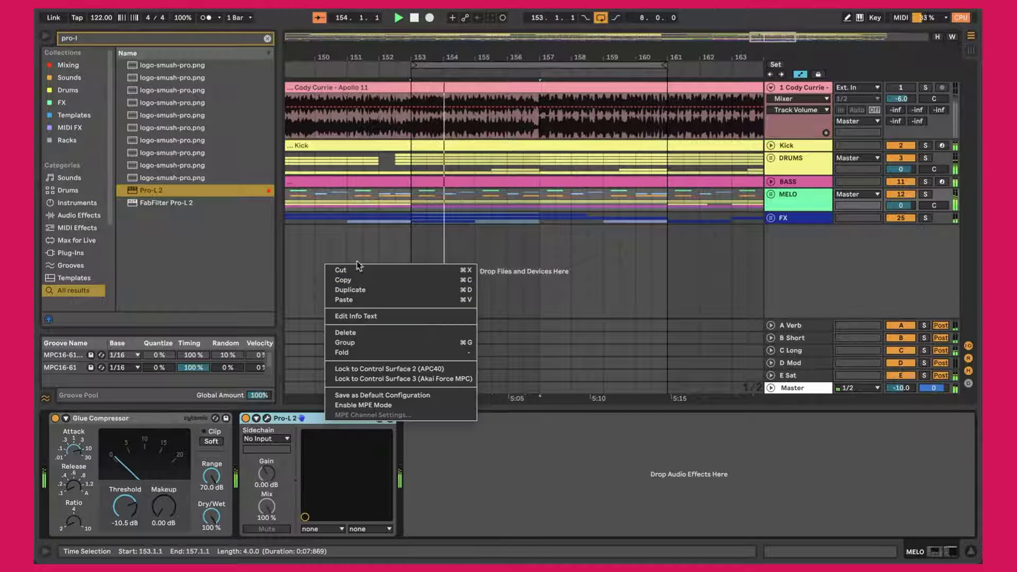
pyautogui.click(341, 269)
pyautogui.rightClick(319, 442)
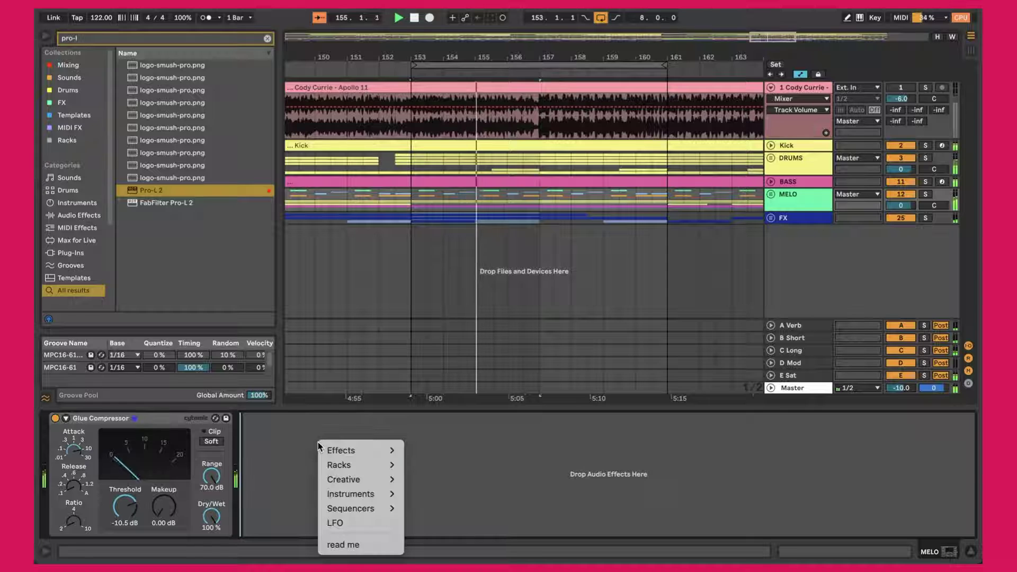
pyautogui.moveTo(355, 450)
pyautogui.click(444, 522)
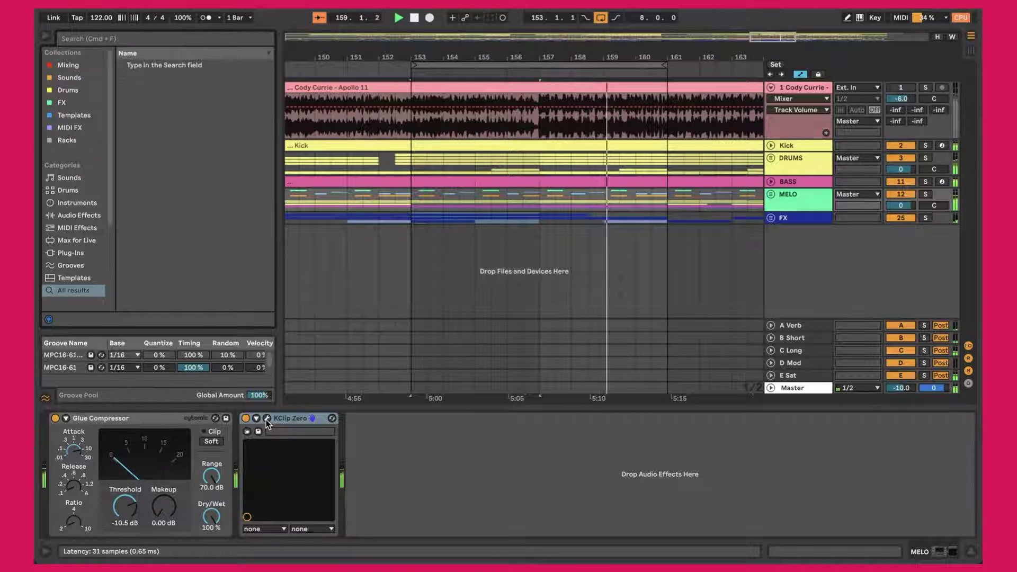
# Step: Show the Session View mixer and switch to Google Chrome's Delay & Reverb Time Calculator page
pyautogui.press('Tab')
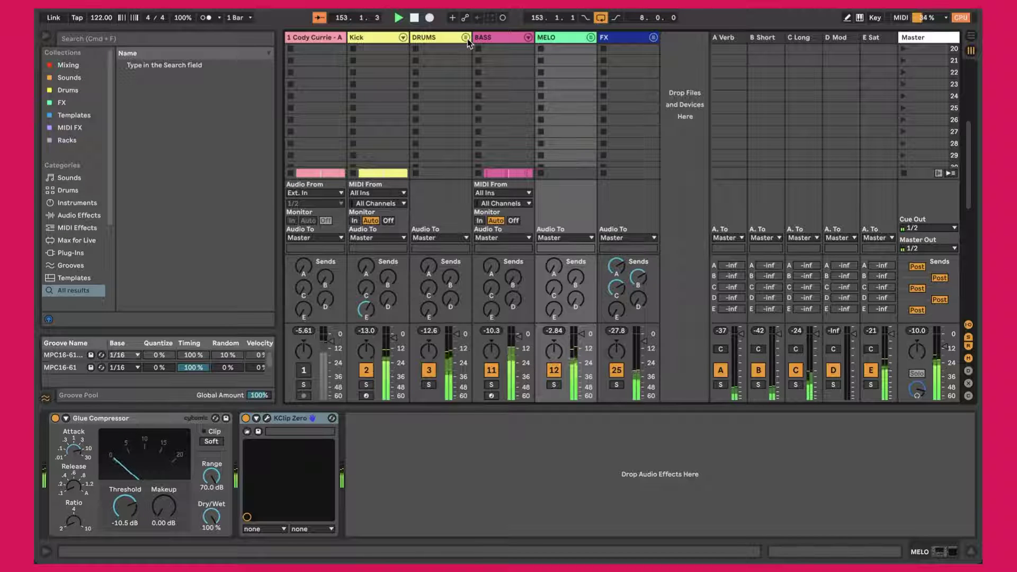
pyautogui.moveTo(468, 563)
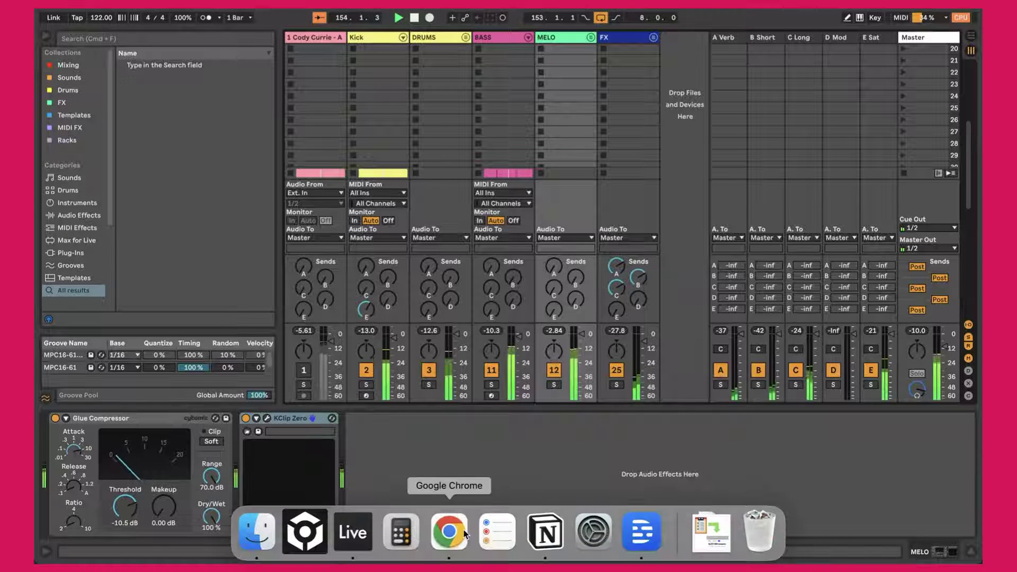
pyautogui.click(449, 530)
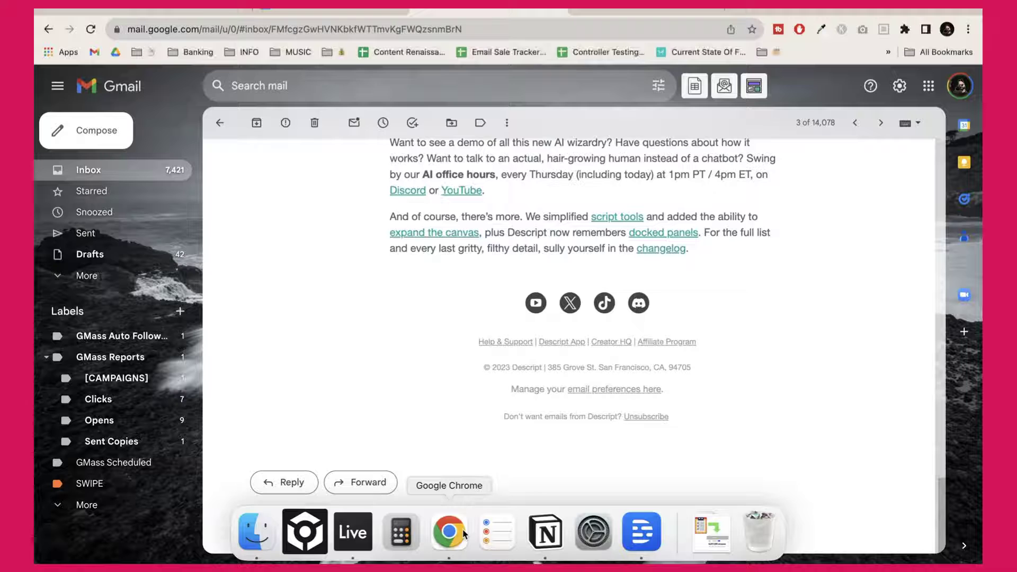
pyautogui.click(554, 15)
pyautogui.click(198, 335)
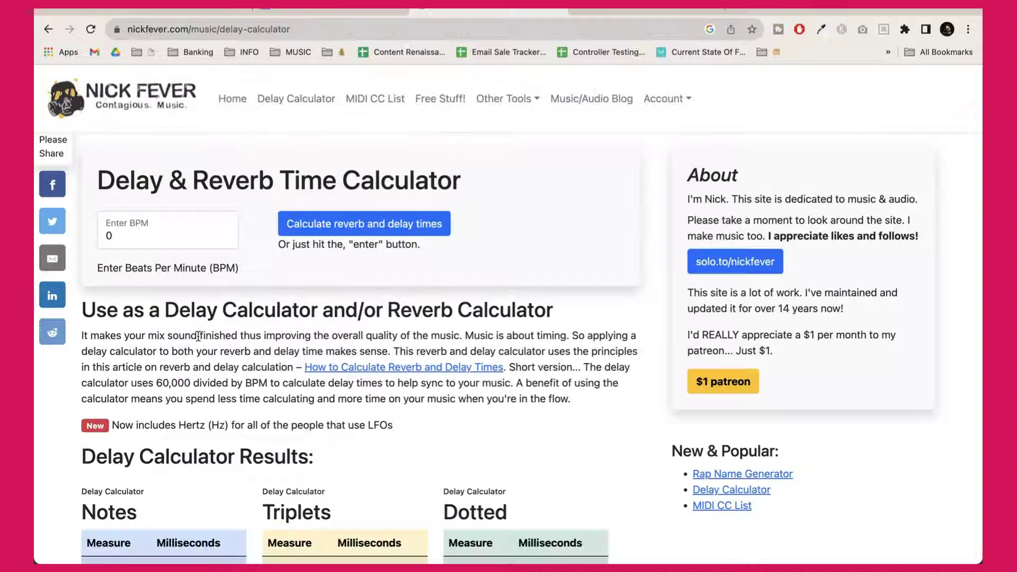
# Step: Calculate the delay and reverb times for 122 BPM and examine the note-length results
pyautogui.rightClick(198, 335)
pyautogui.click(139, 243)
pyautogui.click(138, 238)
pyautogui.write('122')
pyautogui.press('Return')
pyautogui.scroll(-1, 275, 237)
pyautogui.scroll(-3, 274, 237)
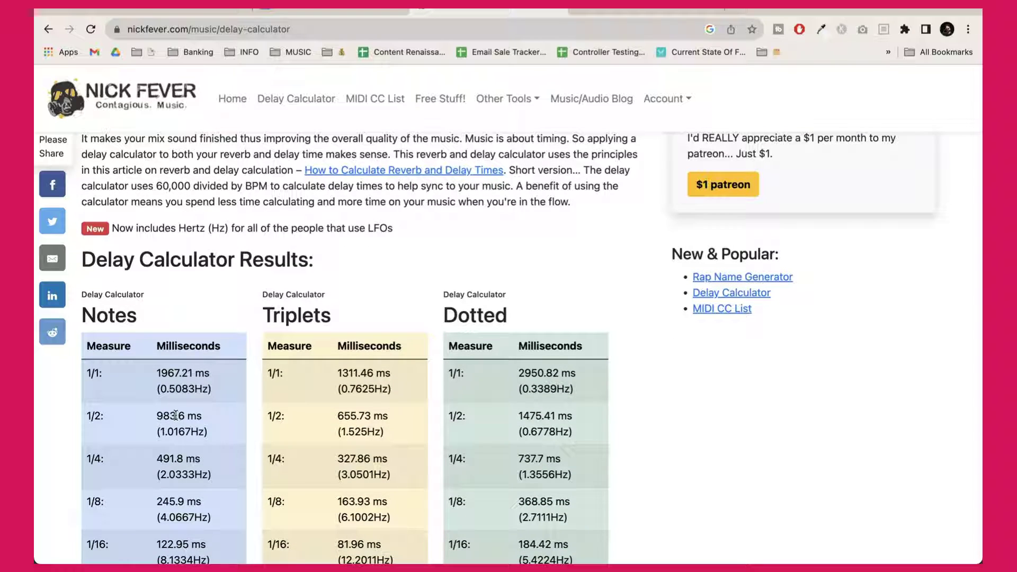
# Step: Switch back to Ableton Live and set the ValhallaVintageVerb decay on the A Verb return to 0.98 s
pyautogui.click(69, 8)
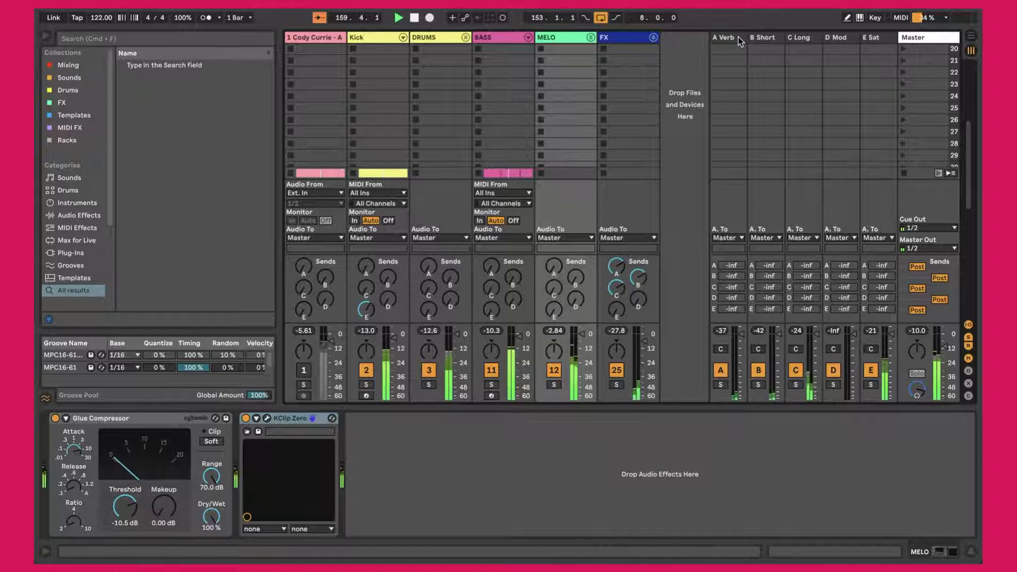
pyautogui.click(738, 37)
pyautogui.click(75, 419)
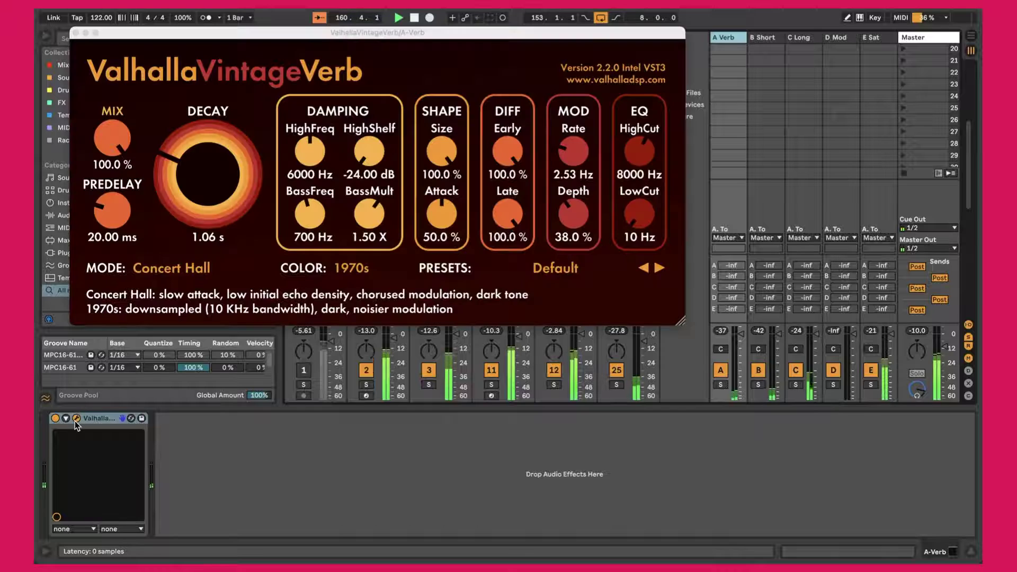
pyautogui.moveTo(170, 196); pyautogui.dragTo(170, 198)
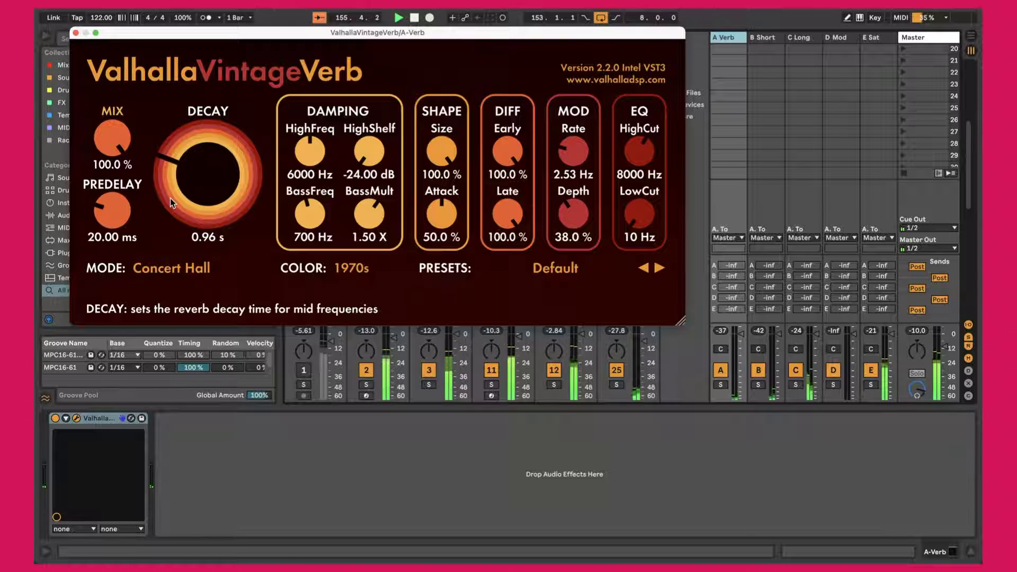
pyautogui.moveTo(170, 198); pyautogui.dragTo(170, 198)
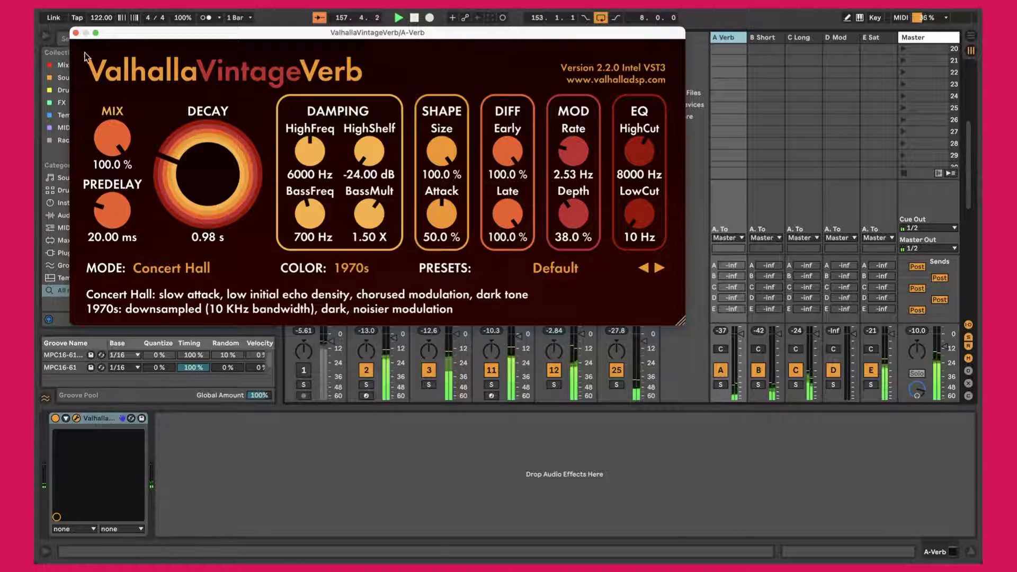
pyautogui.click(76, 33)
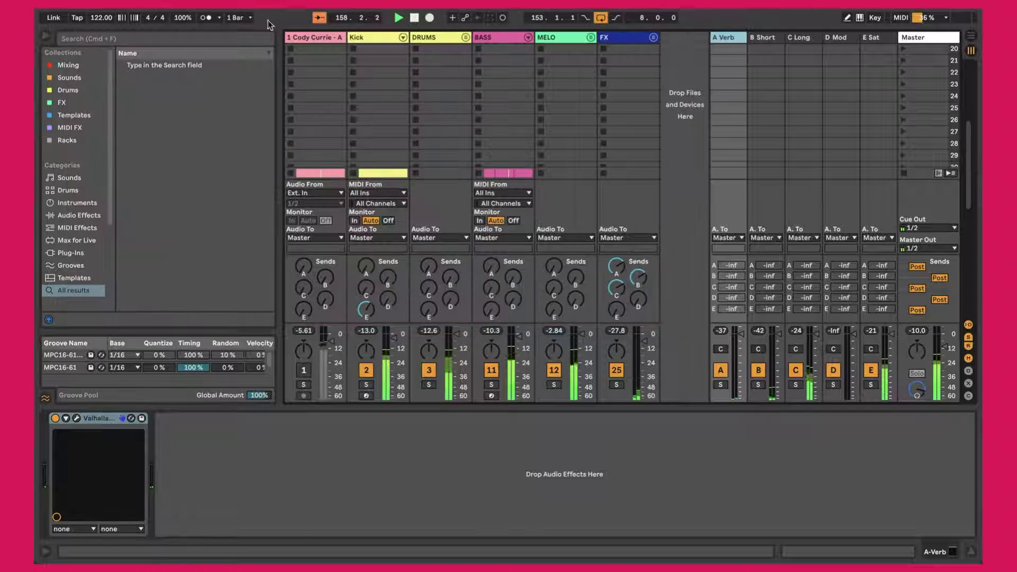
# Step: Unfold the DRUMS group in the mixer and set the Clap track's A-Verb send to -14.0 dB
pyautogui.click(467, 41)
pyautogui.click(466, 38)
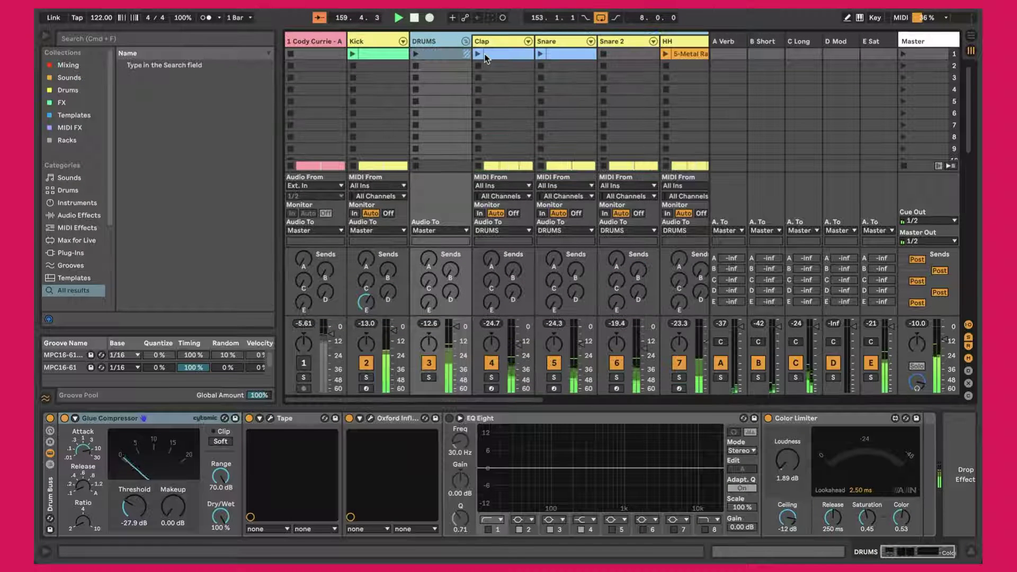
pyautogui.click(509, 41)
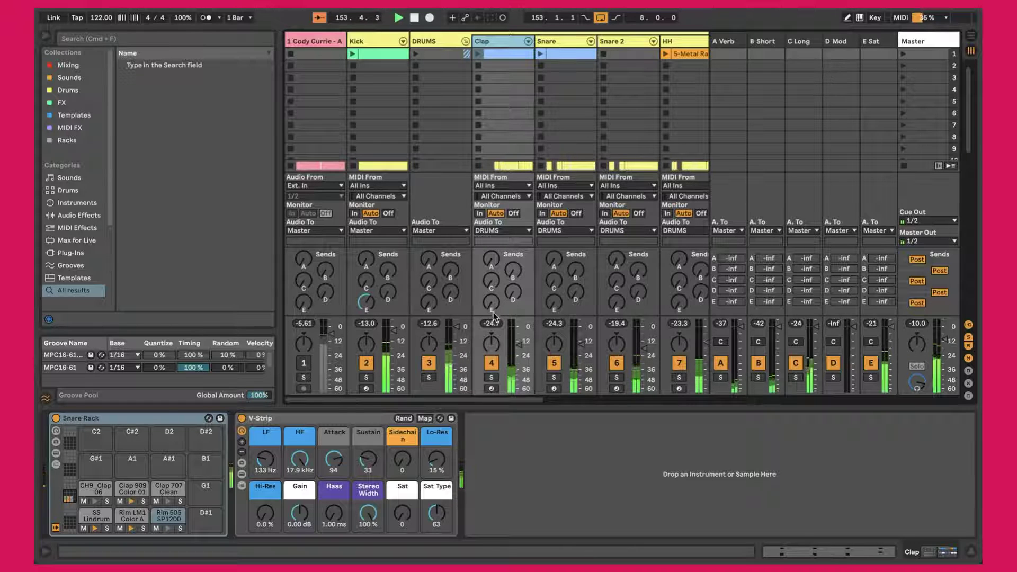
pyautogui.click(491, 259)
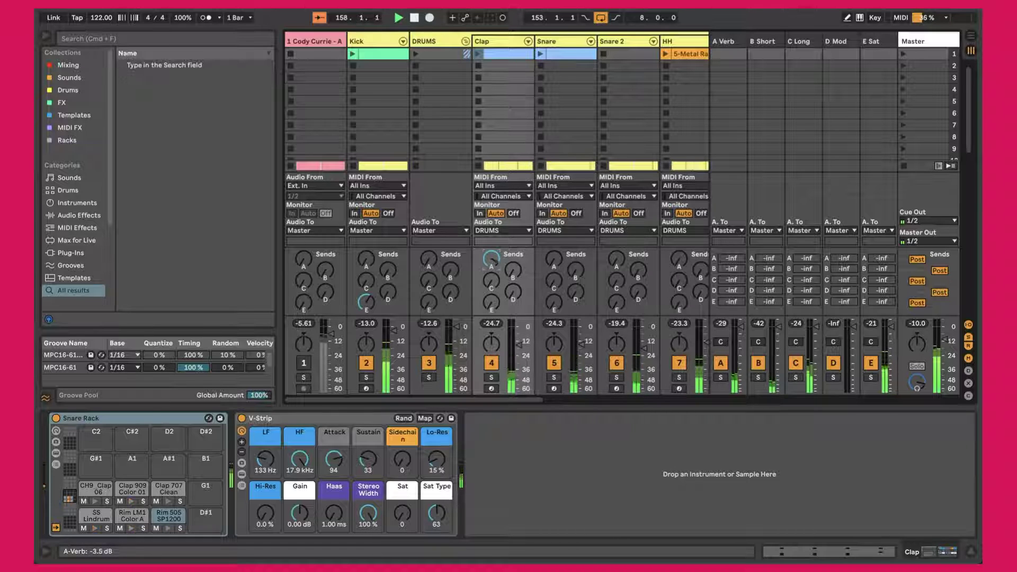
pyautogui.moveTo(491, 258); pyautogui.dragTo(491, 262)
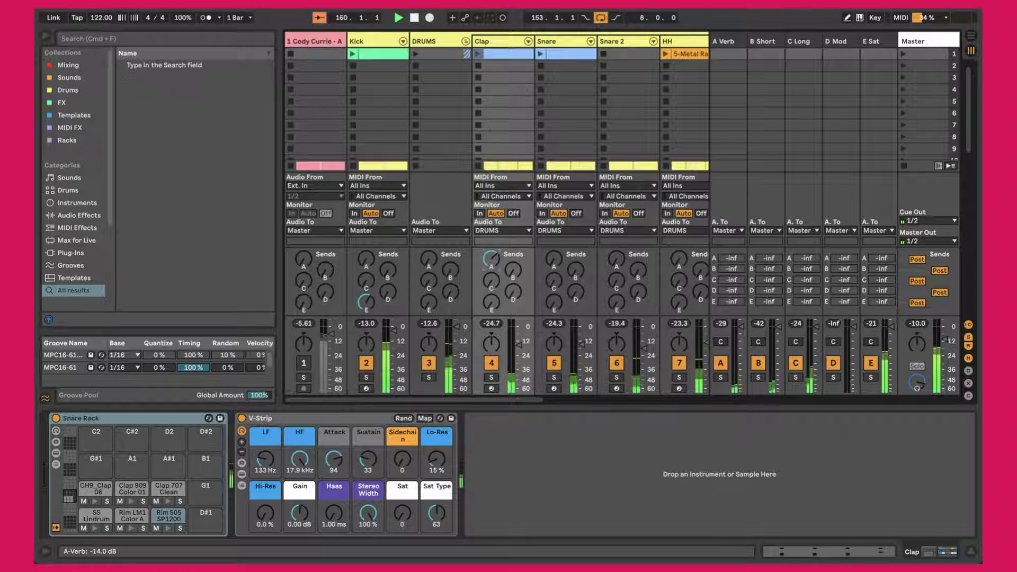
# Step: Set the Snare track's A-Verb send to -13.3 dB
pyautogui.hscroll(2, 487, 268)
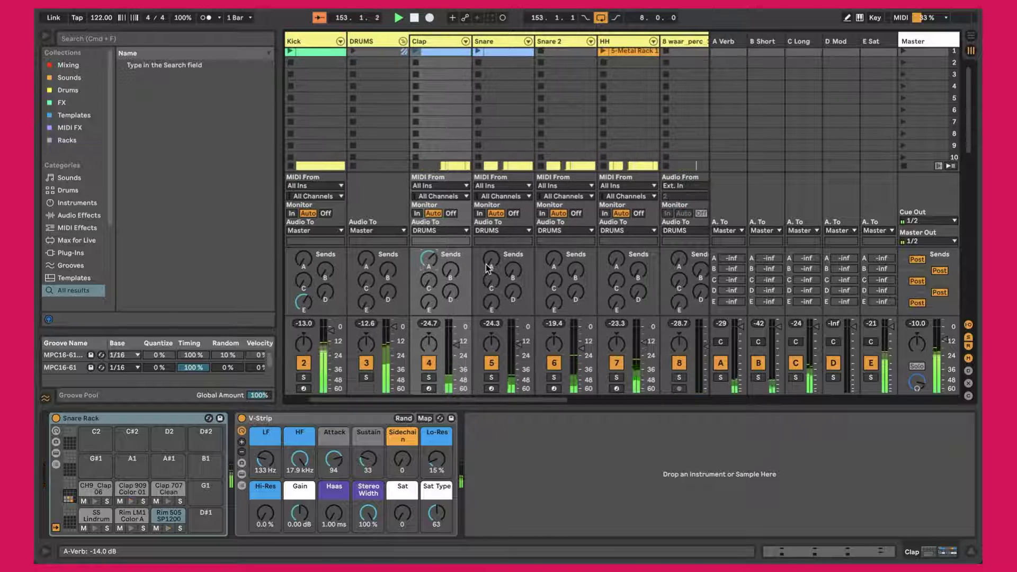
pyautogui.moveTo(486, 265); pyautogui.dragTo(486, 233)
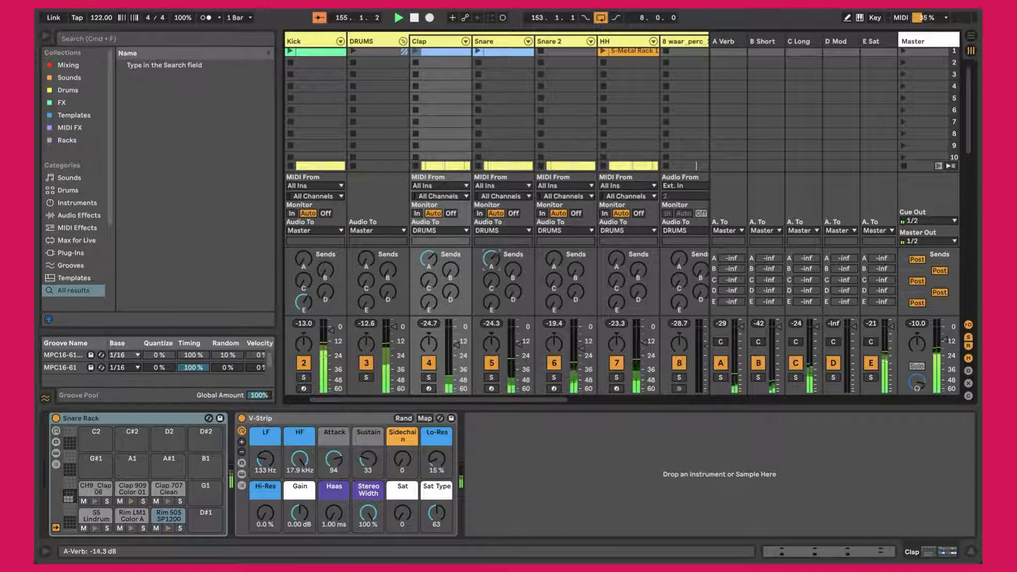
pyautogui.moveTo(491, 258); pyautogui.dragTo(491, 255)
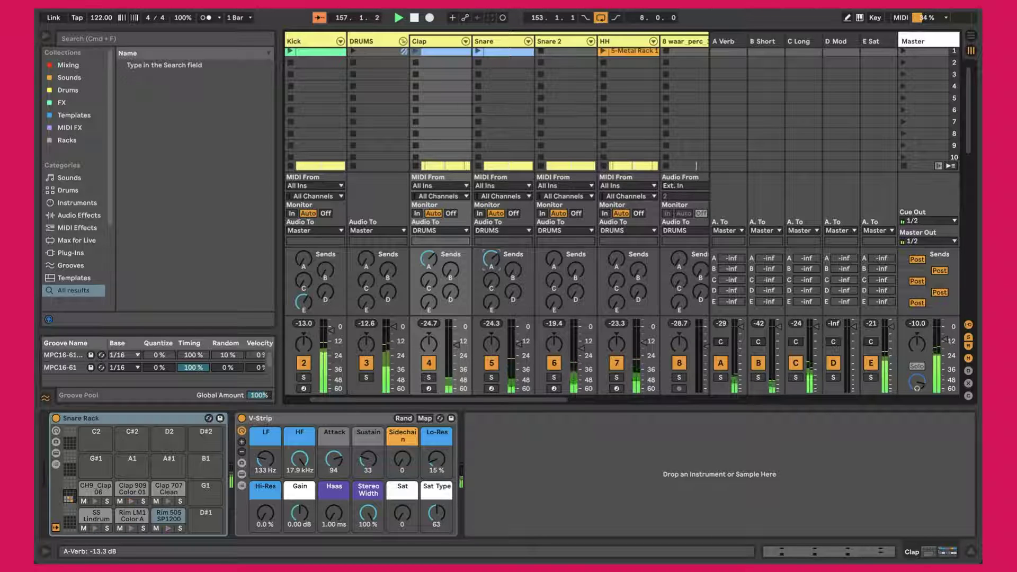
# Step: Set Snare 2's A-Verb send to -10.5 dB, and HH's sends to -11.7 dB for A-Verb and -16.2 dB for B-Short
pyautogui.hscroll(2, 490, 265)
pyautogui.moveTo(493, 259); pyautogui.dragTo(494, 252)
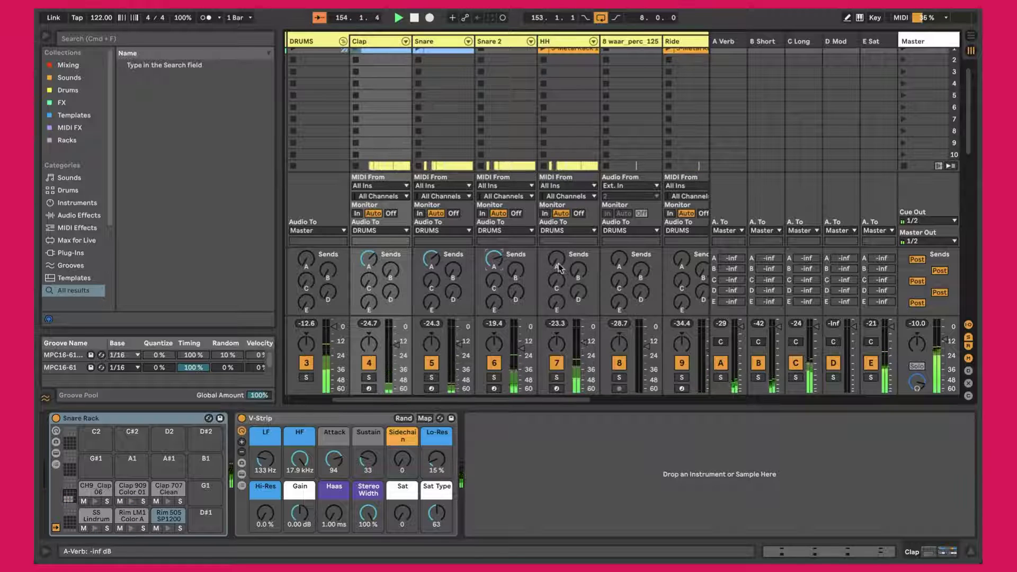
pyautogui.moveTo(556, 258); pyautogui.dragTo(556, 249)
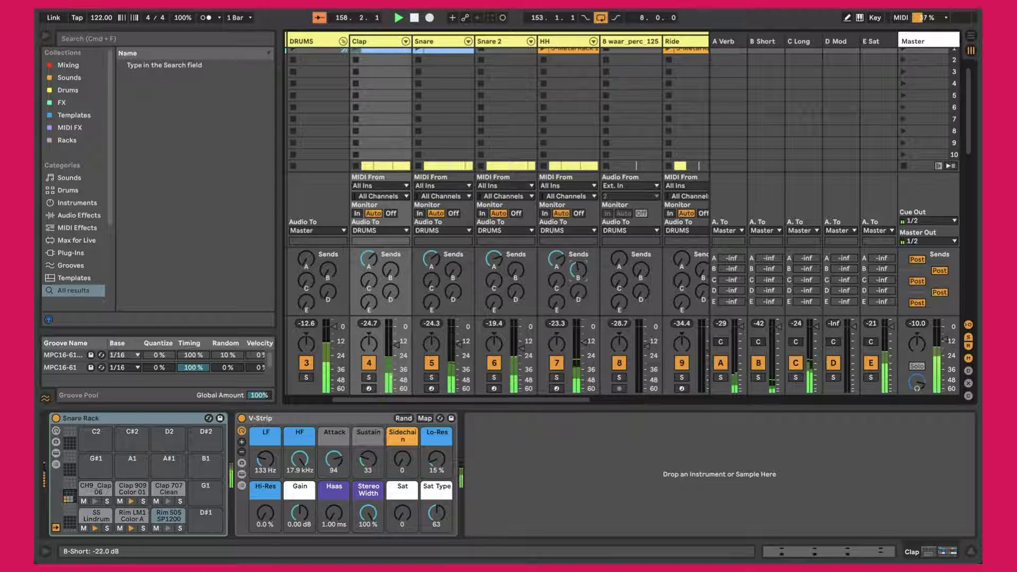
pyautogui.moveTo(578, 270); pyautogui.dragTo(578, 264)
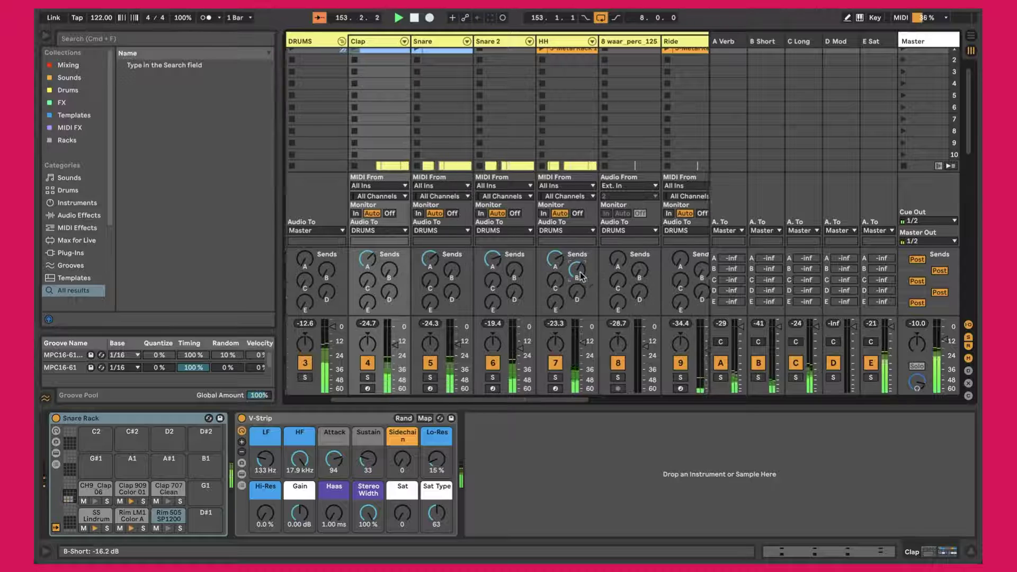
# Step: Set the 8 waar_perc shaker's A-Verb send to -16.8 dB and play its clip at bar 105 in the Arrangement
pyautogui.hscroll(2, 497, 212)
pyautogui.moveTo(544, 260); pyautogui.dragTo(550, 266)
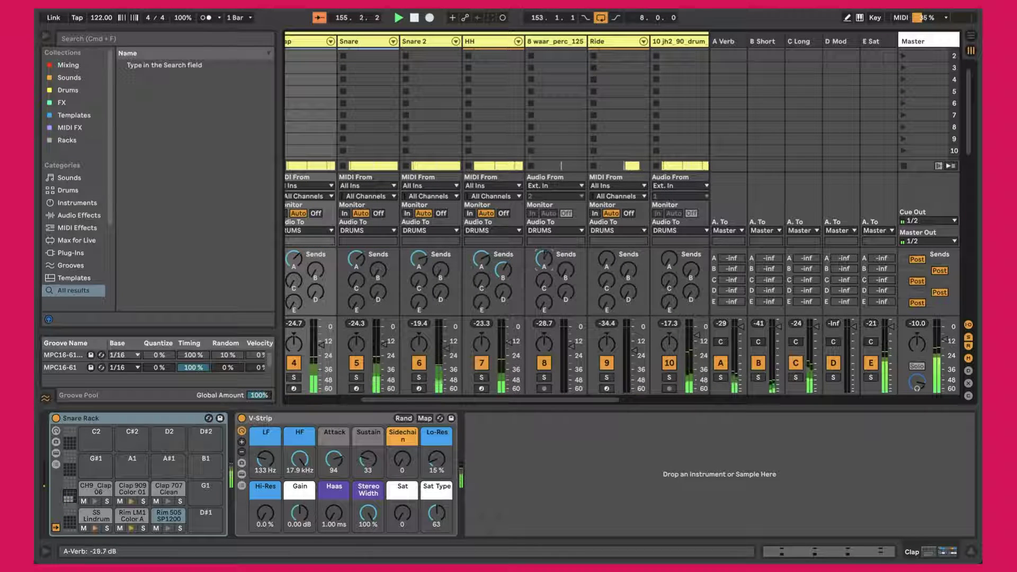
pyautogui.press('Tab')
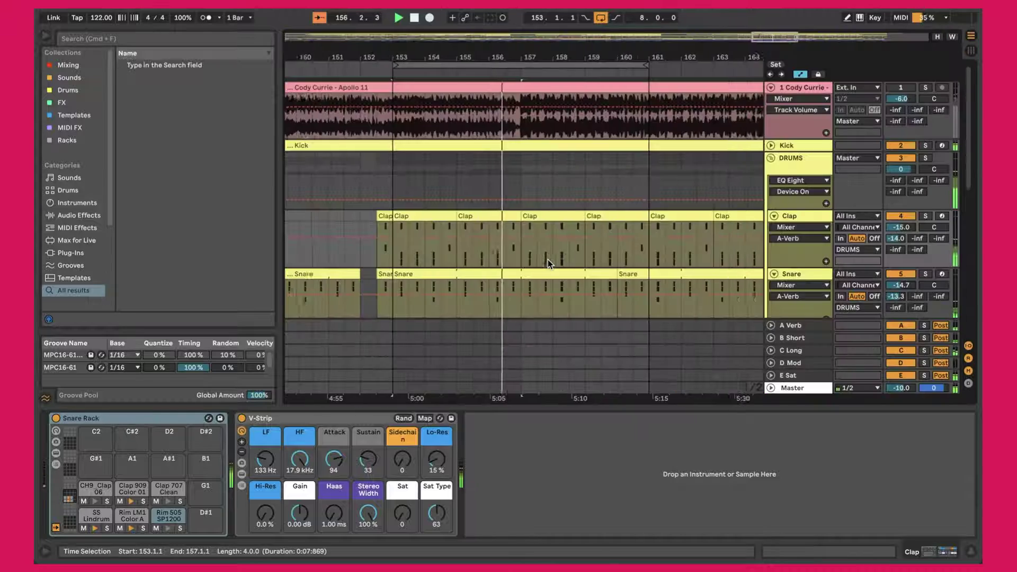
pyautogui.moveTo(651, 58); pyautogui.dragTo(651, 51)
pyautogui.scroll(-10, 518, 194)
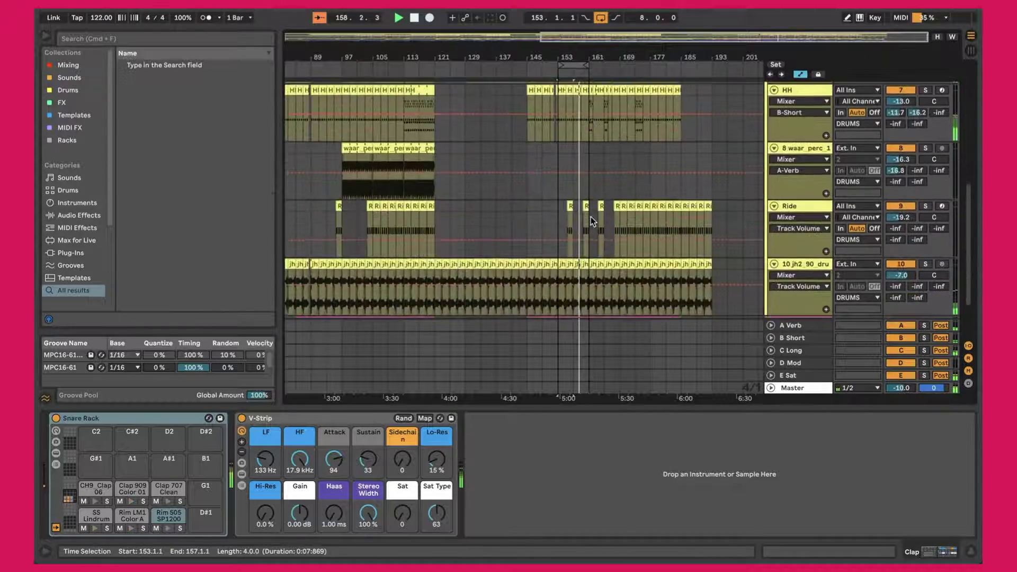
pyautogui.click(394, 151)
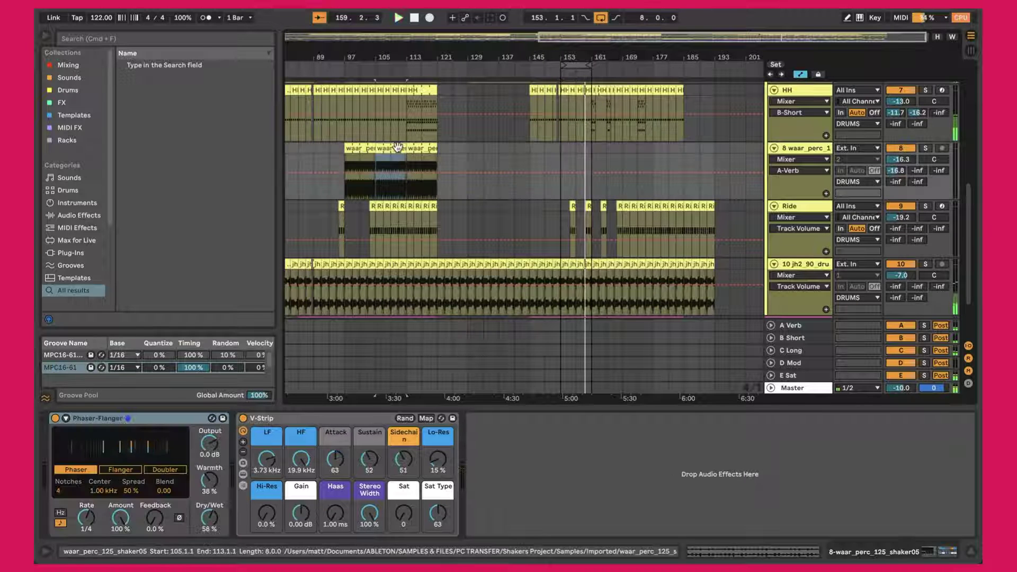
pyautogui.hscroll(-5, 395, 148)
# Step: Back in the mixer, set the shaker's A-Verb send to -15.2 dB, B-Short send to -23.8 dB and volume to -17.3 dB
pyautogui.press('Tab')
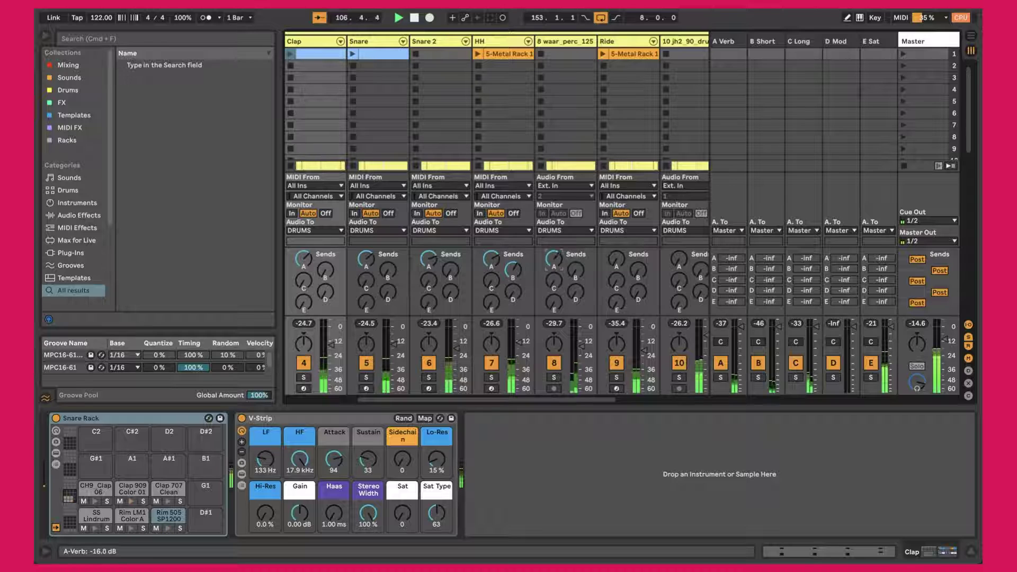
pyautogui.moveTo(554, 258); pyautogui.dragTo(554, 259)
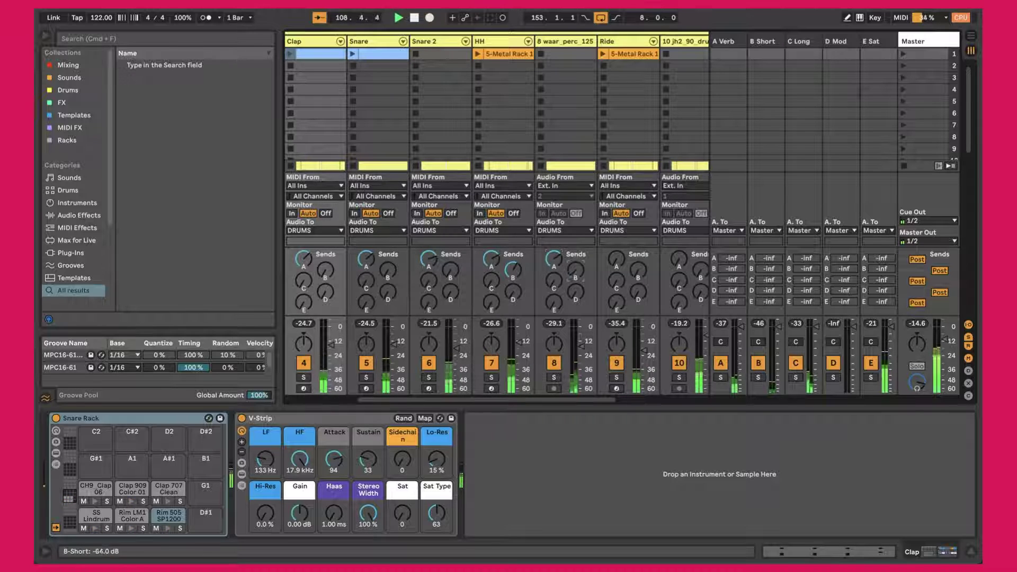
pyautogui.moveTo(576, 270); pyautogui.dragTo(575, 266)
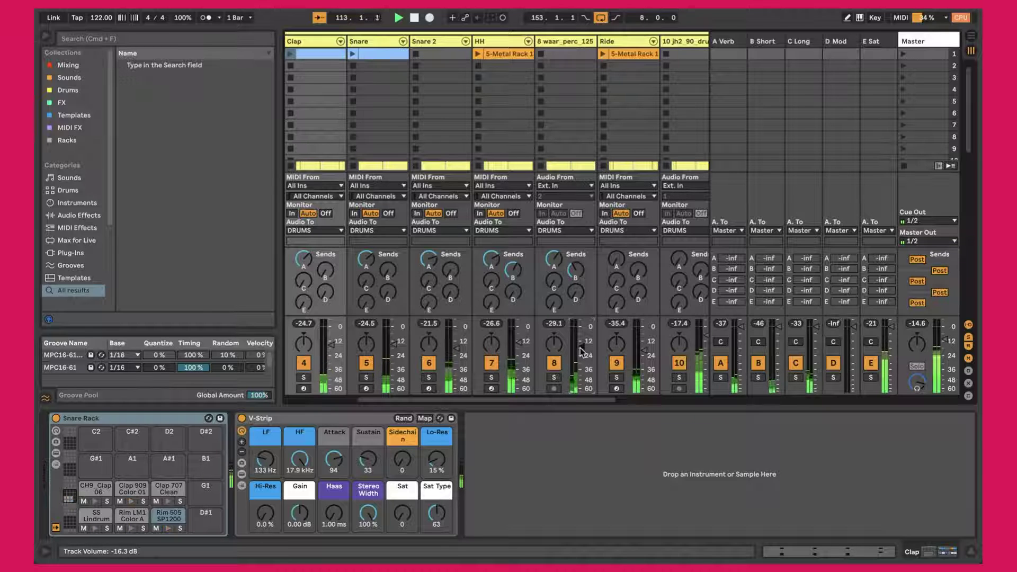
# Step: Set the A-Verb sends to -13.0 dB on the Ride track and -12.7 dB on the 10 jh2_90_drum loop
pyautogui.hscroll(2, 612, 243)
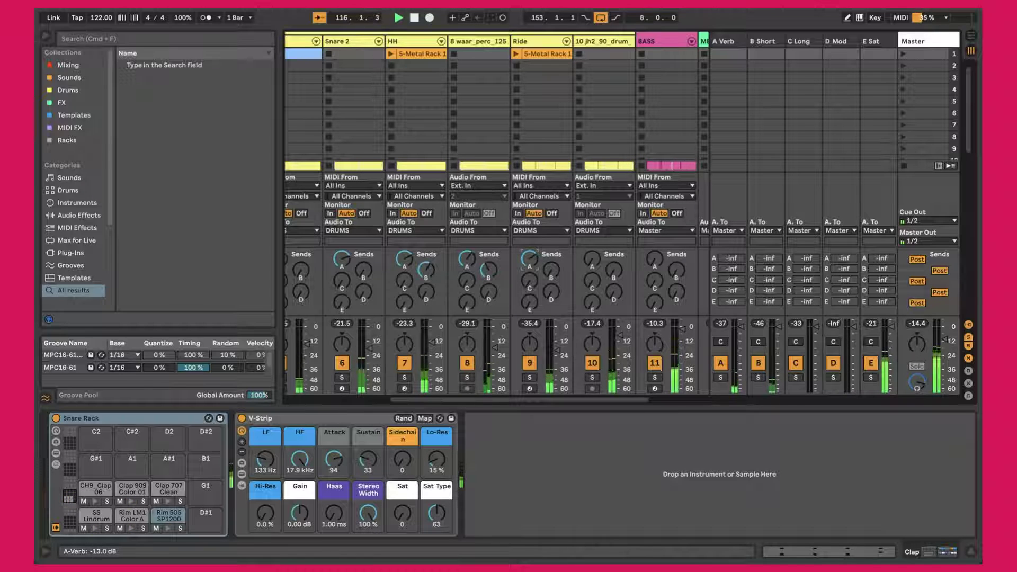
pyautogui.hscroll(1, 608, 273)
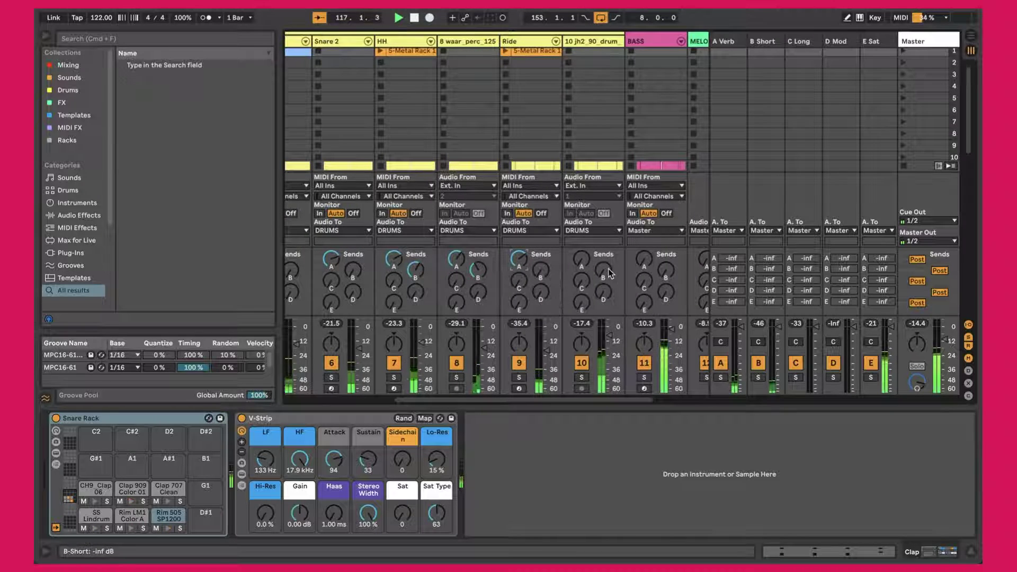
pyautogui.hscroll(3, 608, 273)
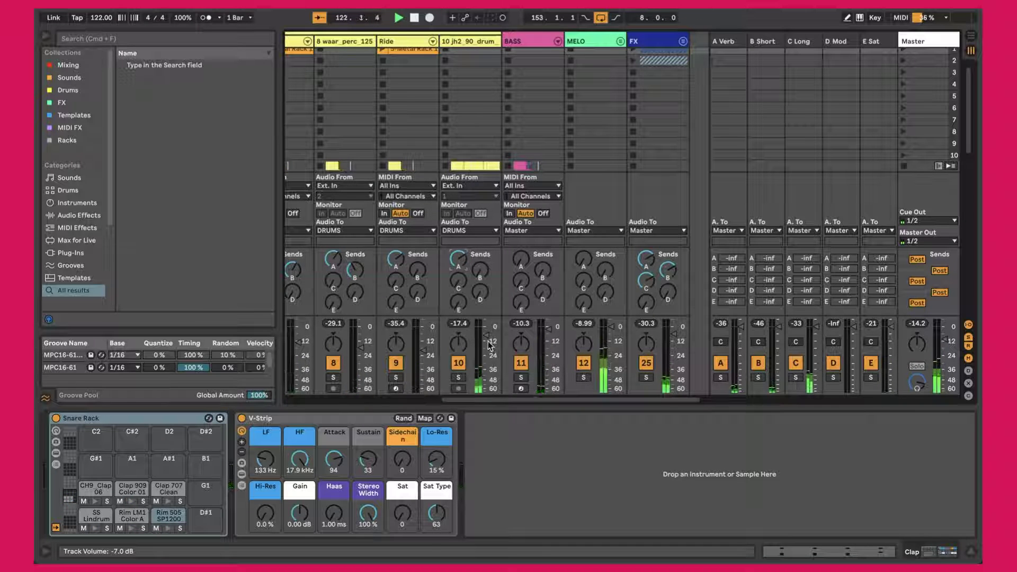
# Step: Restart Arrangement playback from bar 153 and fold the DRUMS group
pyautogui.press('Tab')
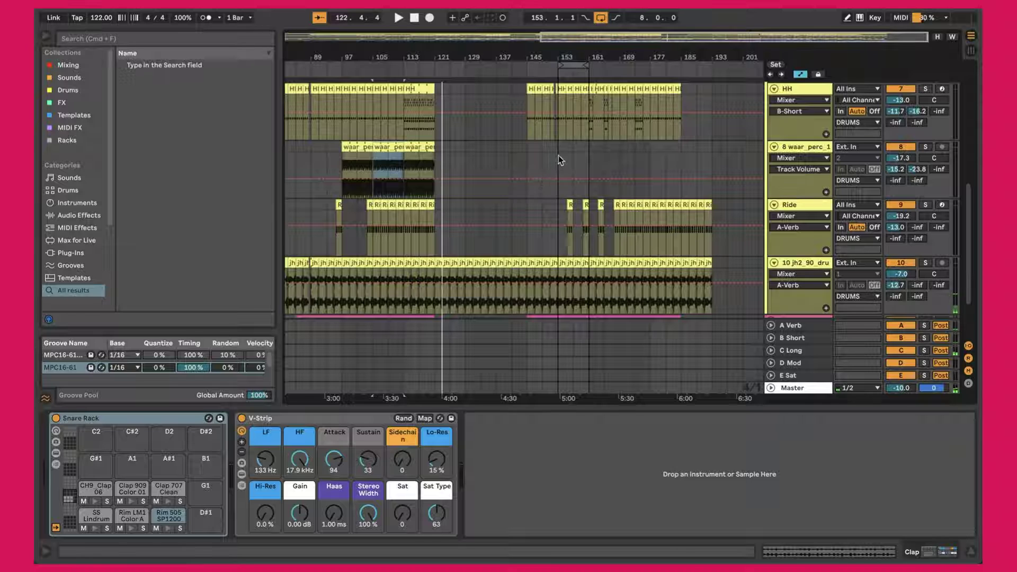
pyautogui.click(558, 155)
pyautogui.press('space')
pyautogui.scroll(5, 558, 155)
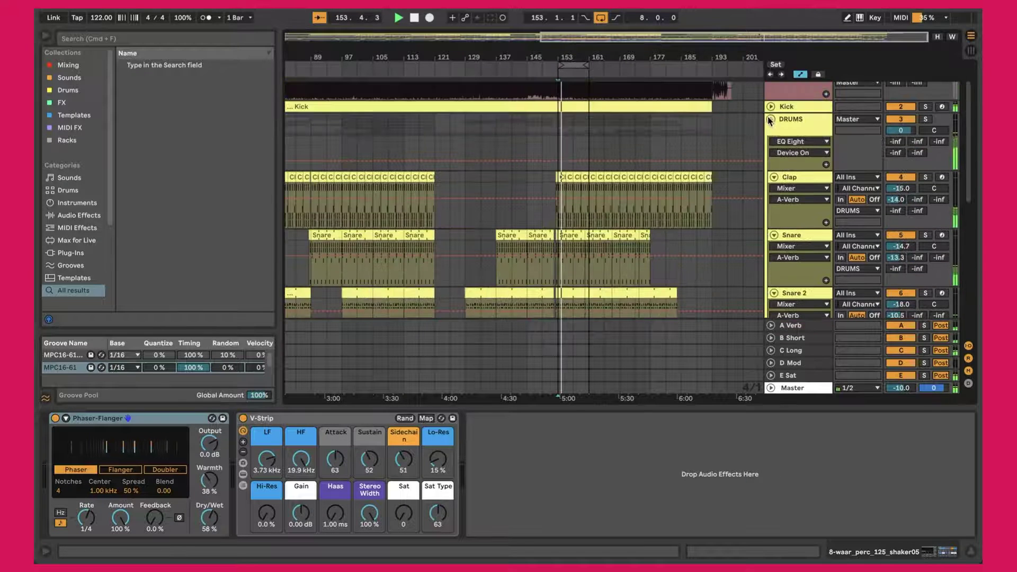
pyautogui.click(769, 118)
# Step: Unfold the MELO group in the mixer and raise the 13 SNS_MH_98 track's A-Verb send to about -14.6 dB
pyautogui.press('Tab')
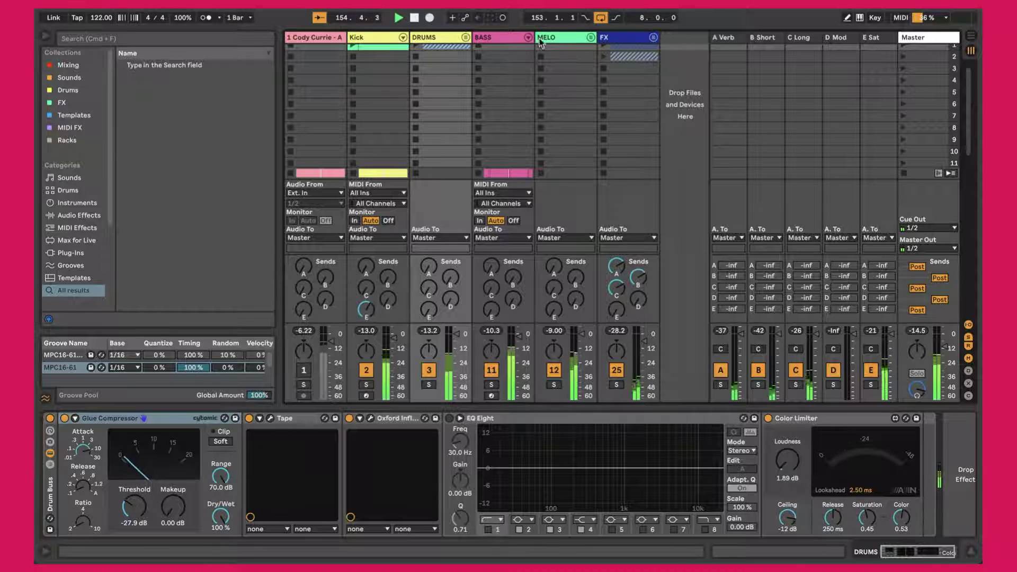
pyautogui.click(591, 38)
pyautogui.hscroll(5, 558, 109)
pyautogui.hscroll(-3, 558, 109)
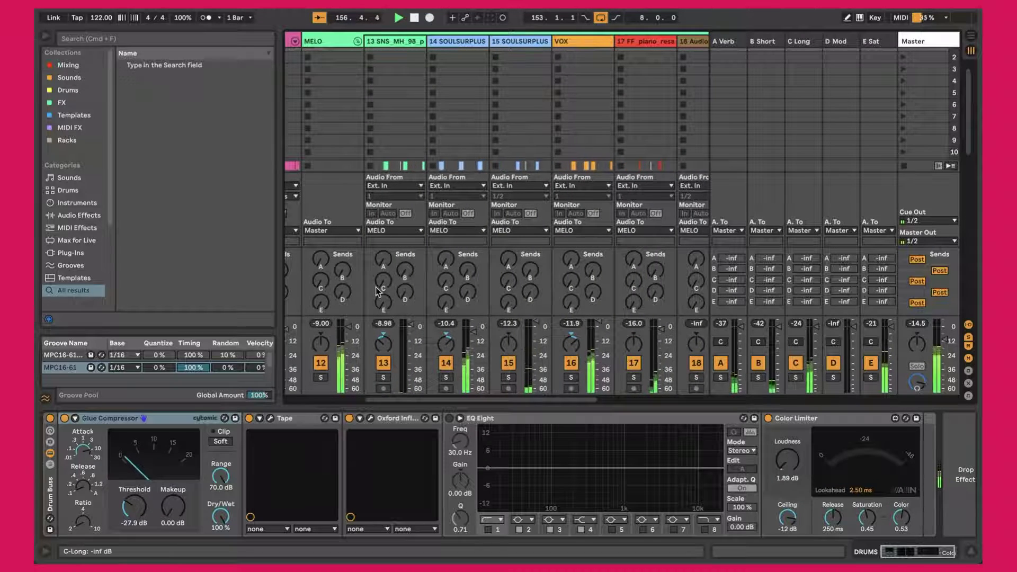
pyautogui.hscroll(-2, 377, 290)
pyautogui.moveTo(434, 267); pyautogui.dragTo(434, 250)
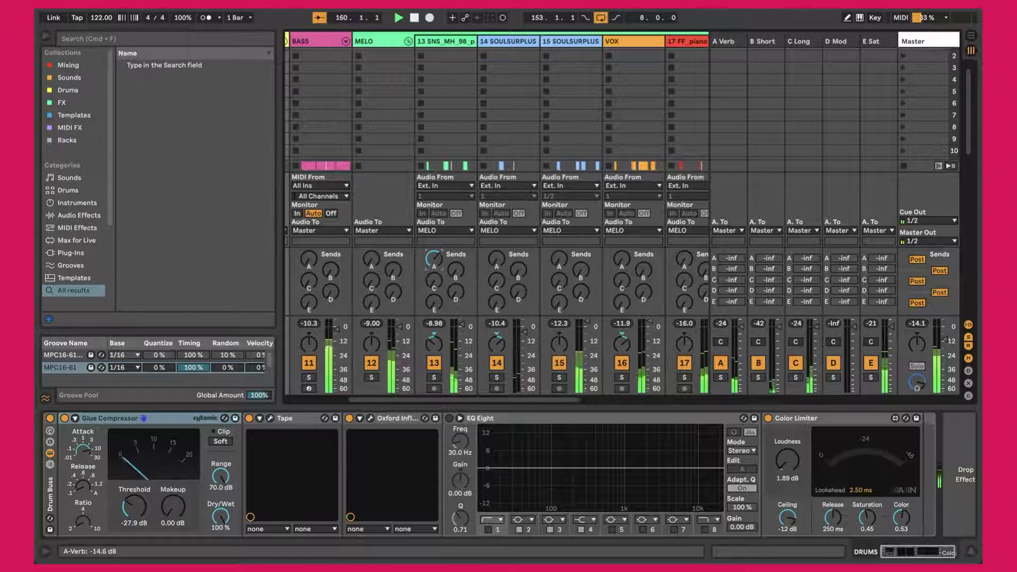
# Step: Raise the A-Verb sends of both SOULSURPLUS tracks, bringing track 15 to about -9.5 dB
pyautogui.hscroll(1, 483, 285)
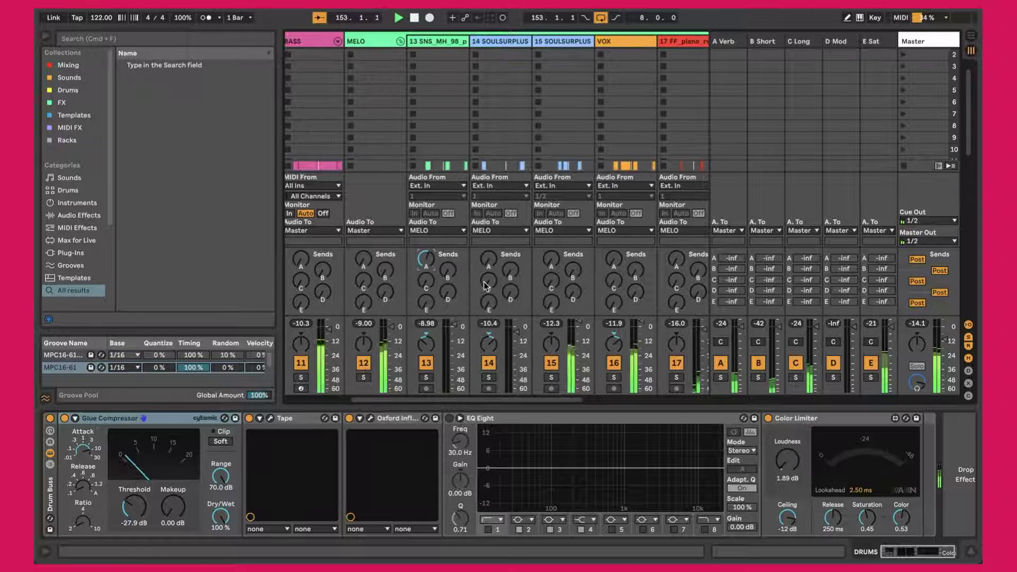
pyautogui.moveTo(488, 261)
pyautogui.mouseDown()
pyautogui.moveTo(489, 244)
pyautogui.moveTo(490, 262)
pyautogui.moveTo(472, 249)
pyautogui.mouseUp()
pyautogui.hscroll(3, 490, 262)
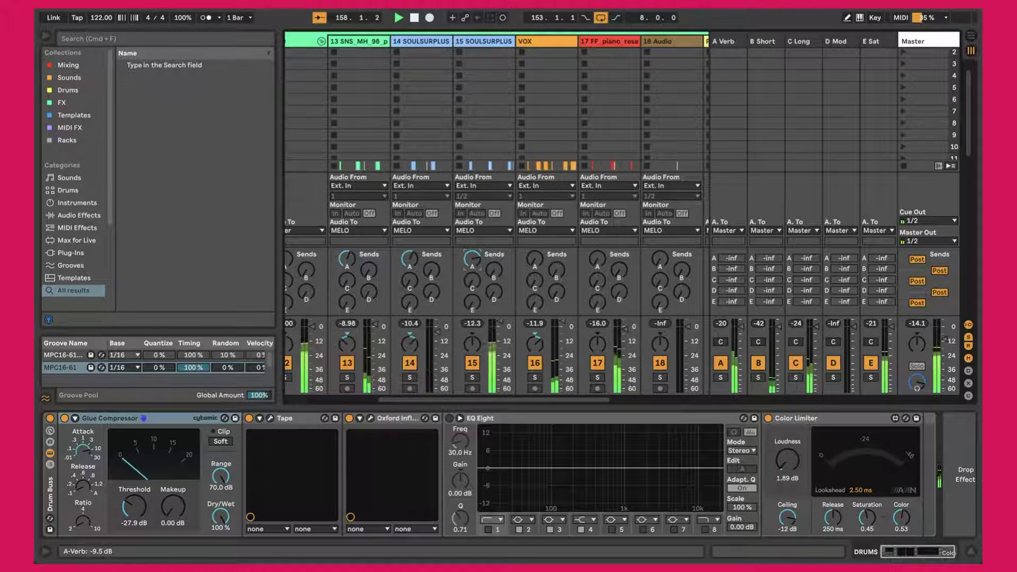
# Step: Lower the A-Verb sends of tracks 15, 14 and 13, with track 15 at -11.4 dB and track 13 at -21.0 dB
pyautogui.moveTo(472, 260); pyautogui.dragTo(474, 265)
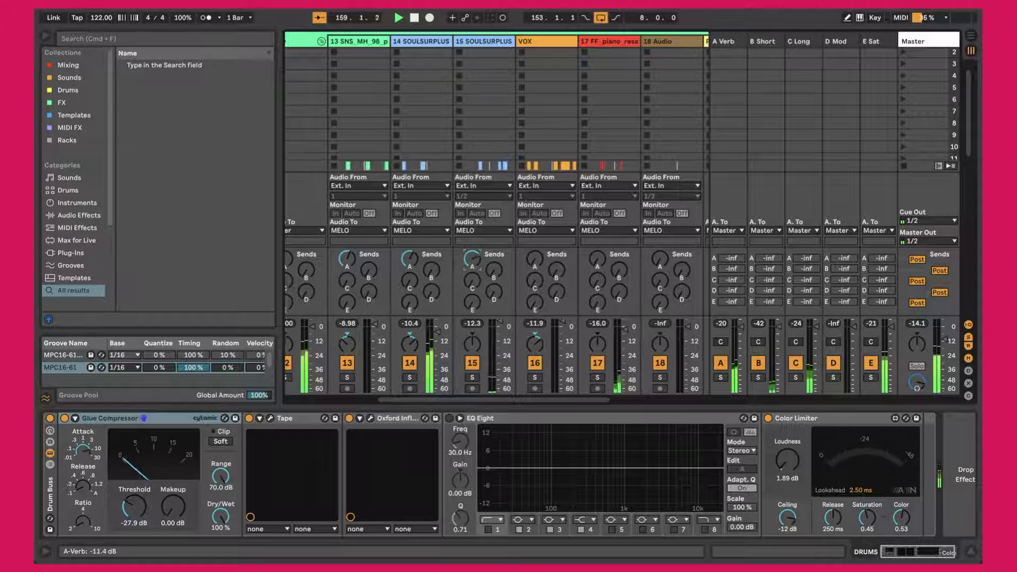
pyautogui.moveTo(409, 260); pyautogui.dragTo(410, 262)
pyautogui.click(347, 260)
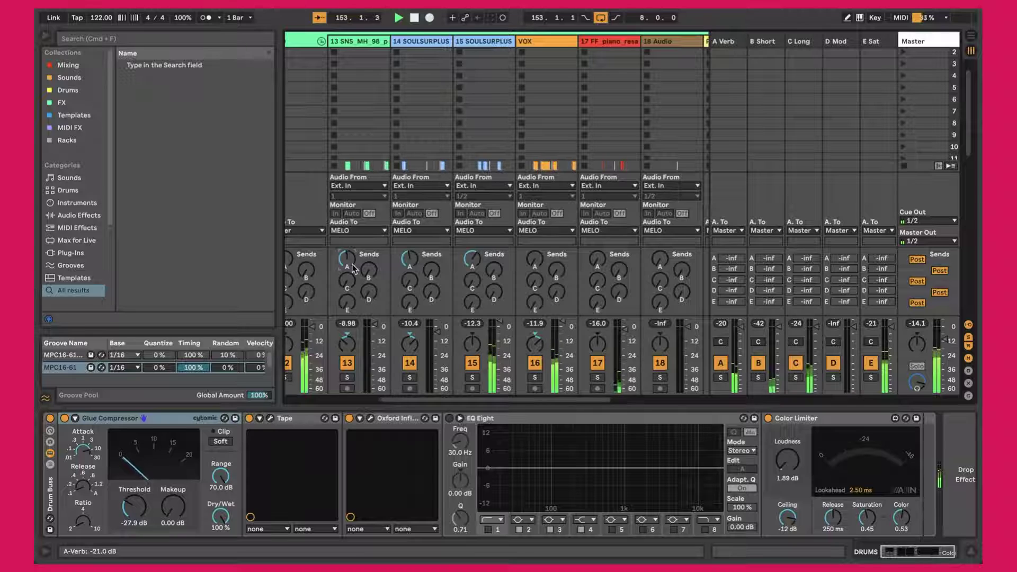
# Step: Set the VOX track's A-Verb send to -19.7 dB
pyautogui.hscroll(2, 464, 263)
pyautogui.moveTo(464, 263)
pyautogui.mouseDown()
pyautogui.moveTo(464, 246)
pyautogui.moveTo(464, 263)
pyautogui.mouseUp()
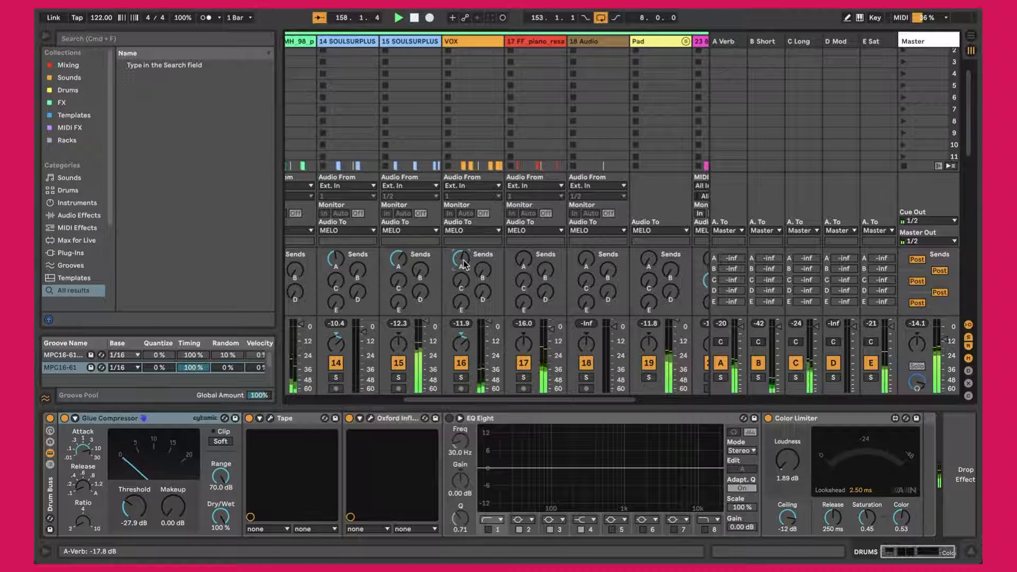
pyautogui.moveTo(464, 263); pyautogui.dragTo(464, 264)
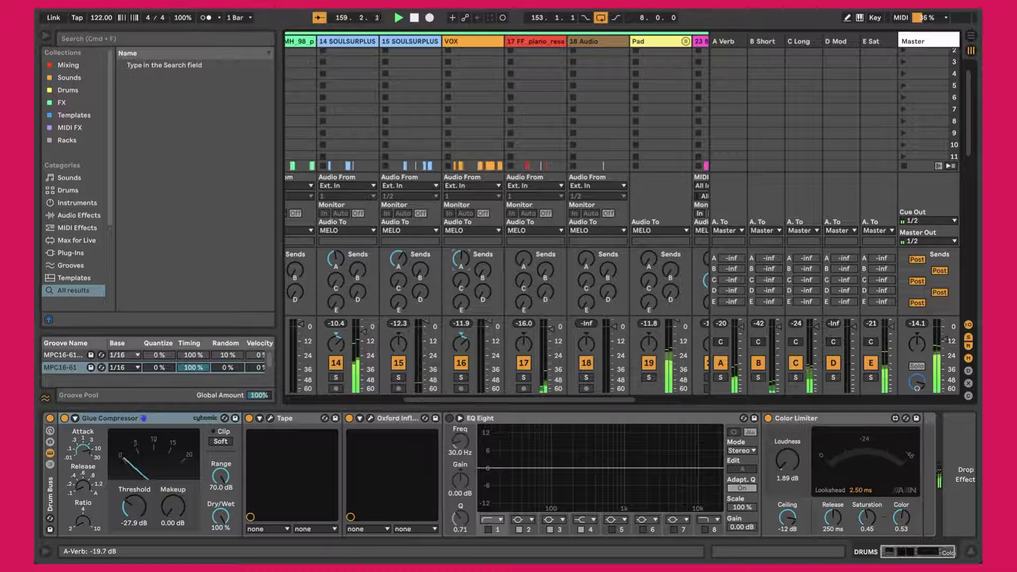
# Step: Raise the 17 FF_piano track's A-Verb and C-Long sends and set its B-Short send to -20.0 dB
pyautogui.hscroll(2, 464, 265)
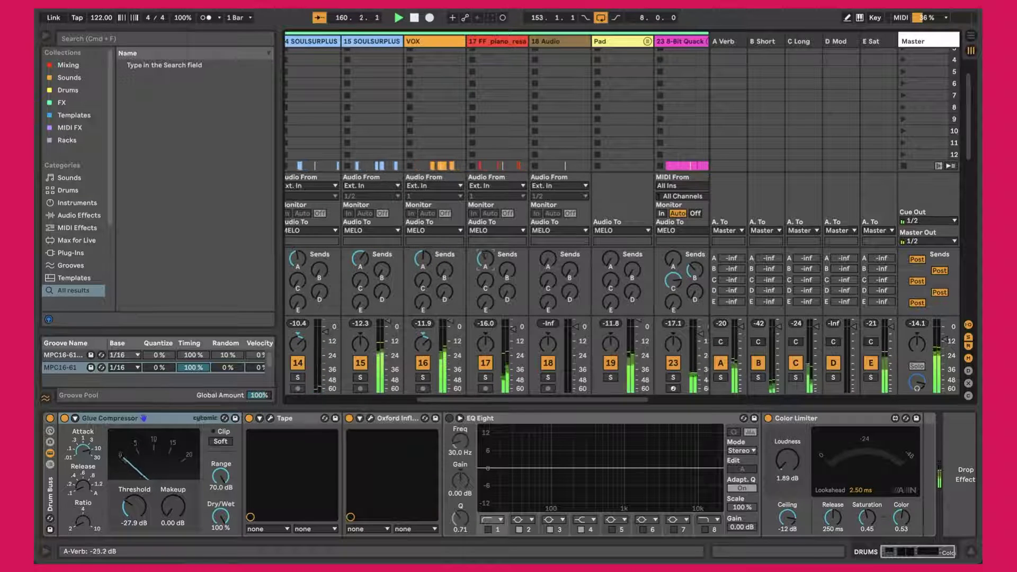
pyautogui.moveTo(485, 259); pyautogui.dragTo(486, 249)
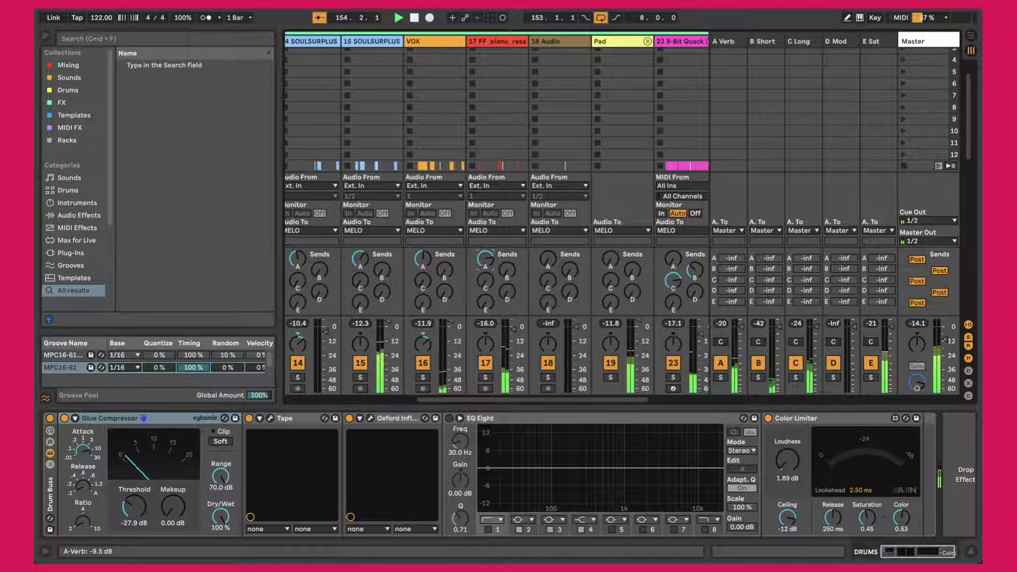
pyautogui.moveTo(485, 249); pyautogui.dragTo(485, 250)
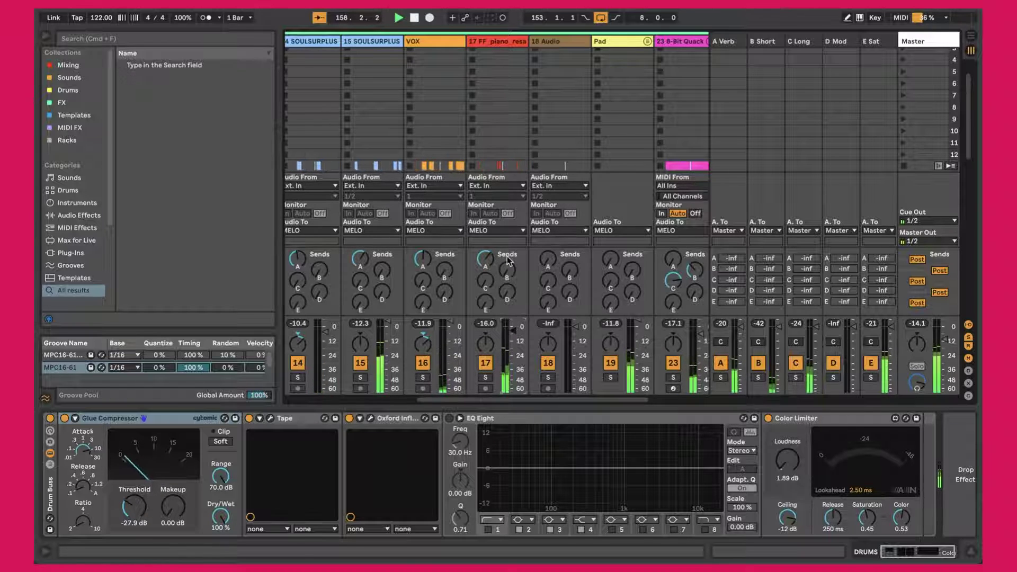
pyautogui.moveTo(505, 275); pyautogui.dragTo(485, 265)
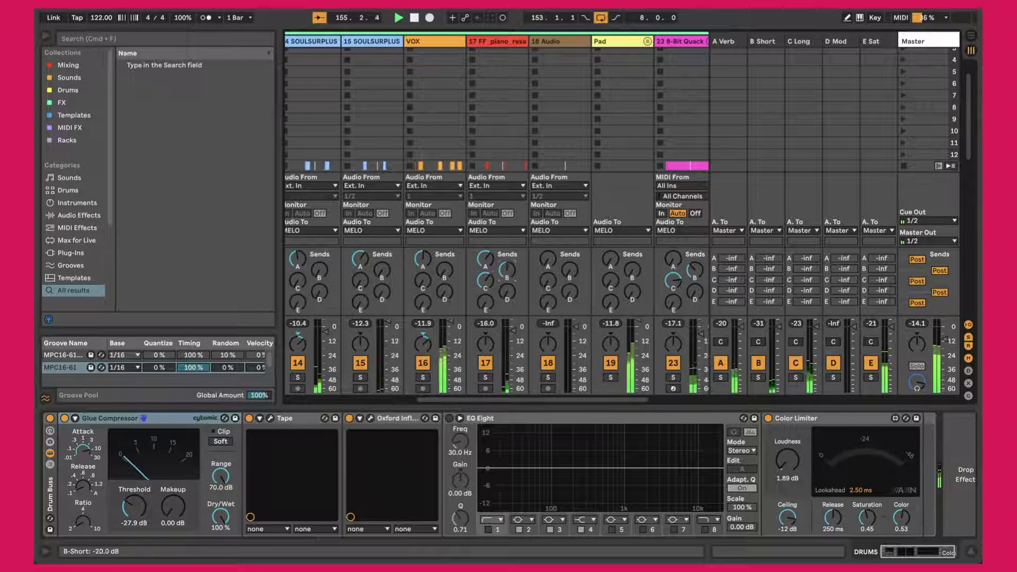
# Step: Adjust the 17 FF_piano track's C-Long send and set the Pad group's A-Verb send to -18.7 dB
pyautogui.click(485, 280)
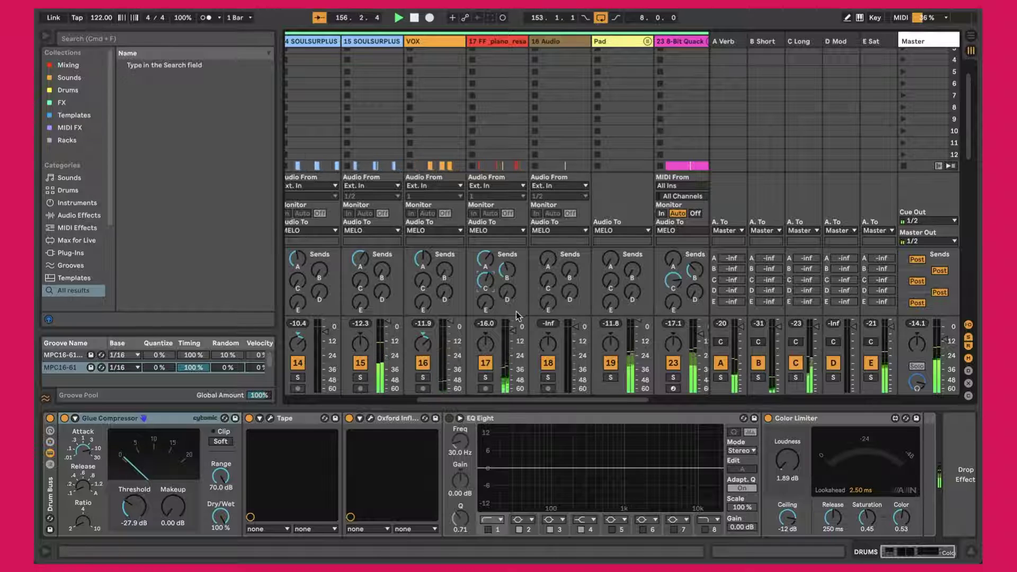
pyautogui.hscroll(-1, 566, 302)
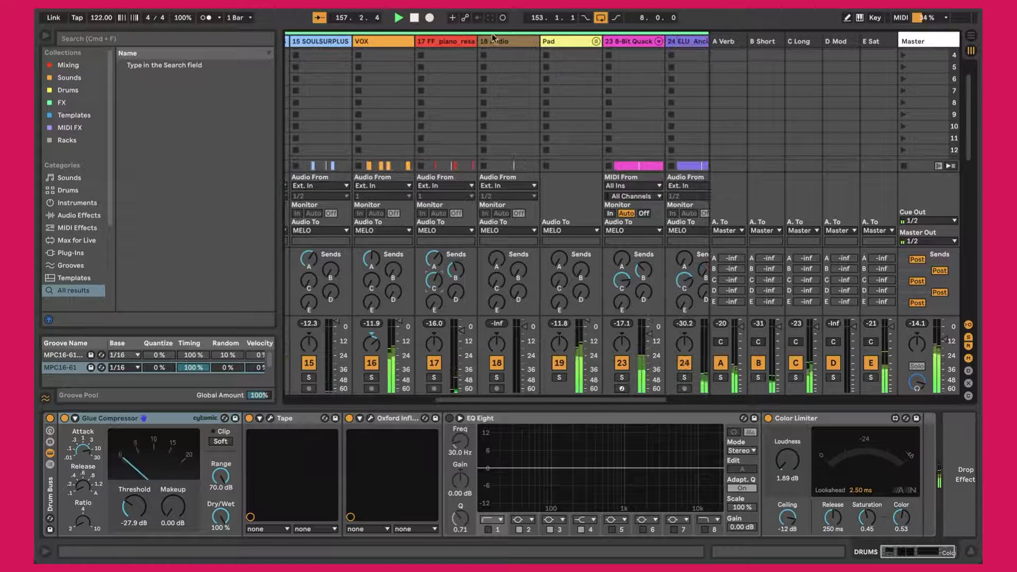
pyautogui.hscroll(3, 520, 270)
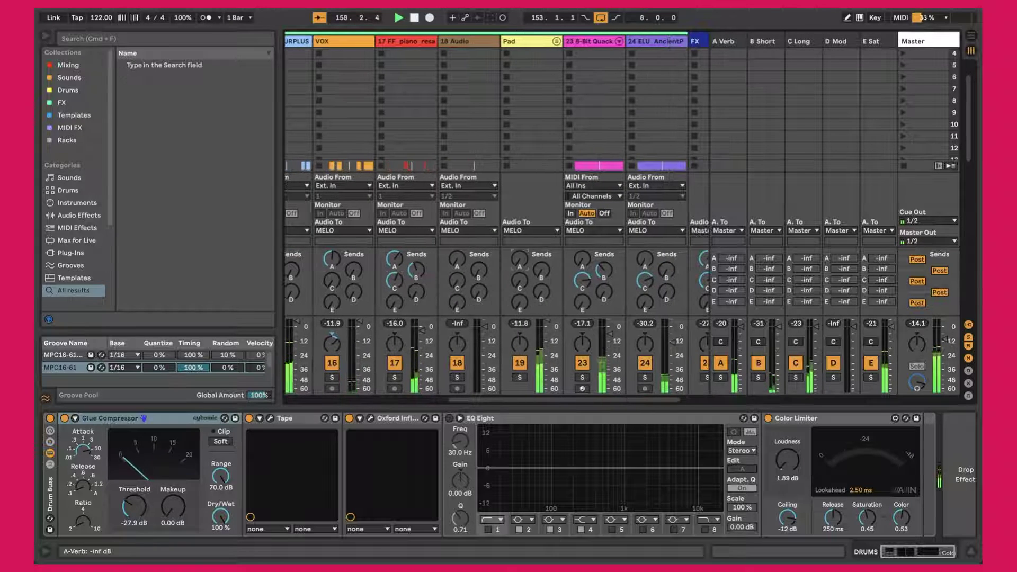
pyautogui.click(555, 42)
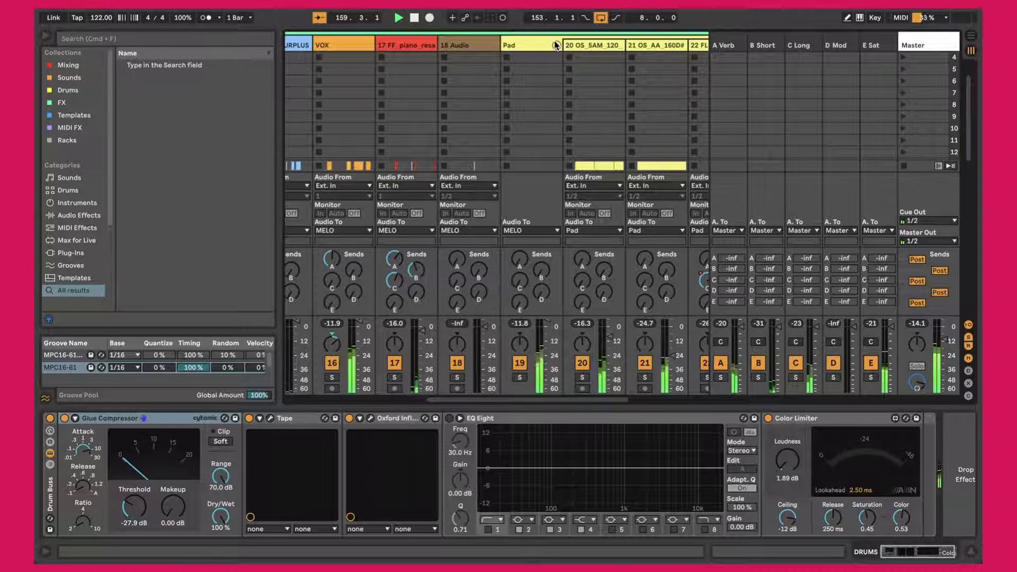
pyautogui.click(556, 45)
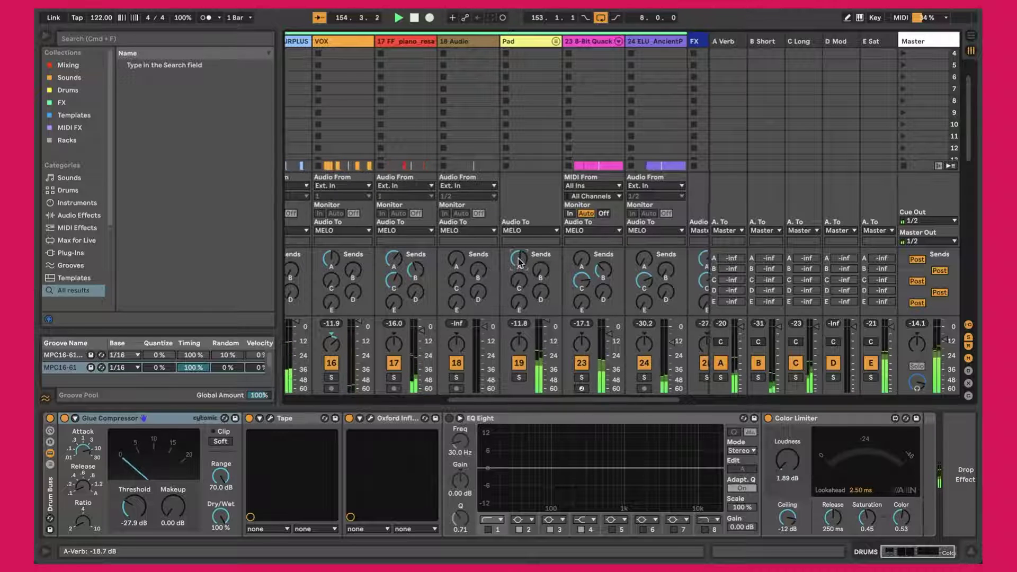
# Step: Set the A-Verb send to -17.0 dB on the 23 8-Bit Quack track and -21.6 dB on track 24
pyautogui.hscroll(3, 519, 261)
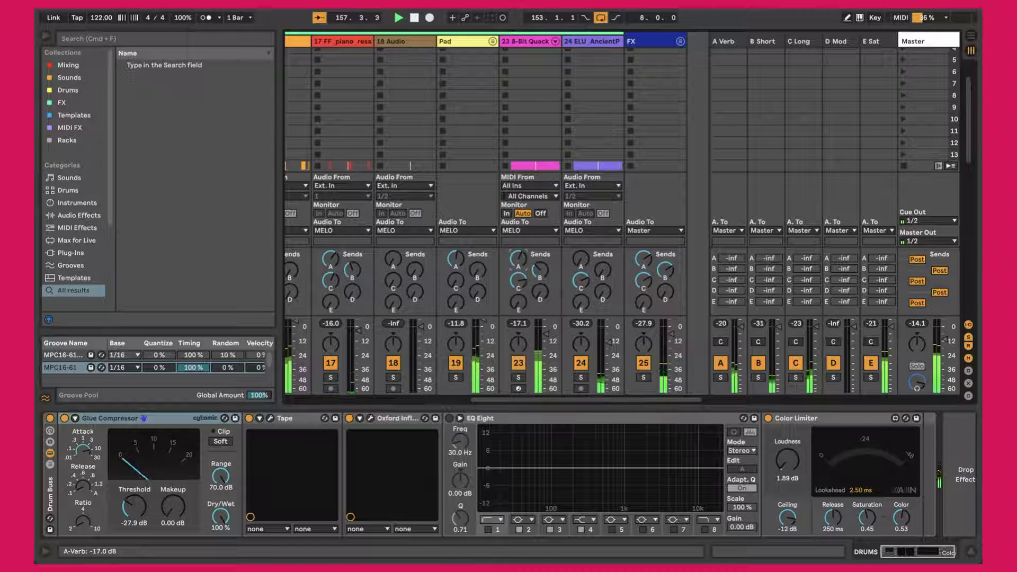
pyautogui.hscroll(2, 518, 264)
pyautogui.scroll(-2, 518, 265)
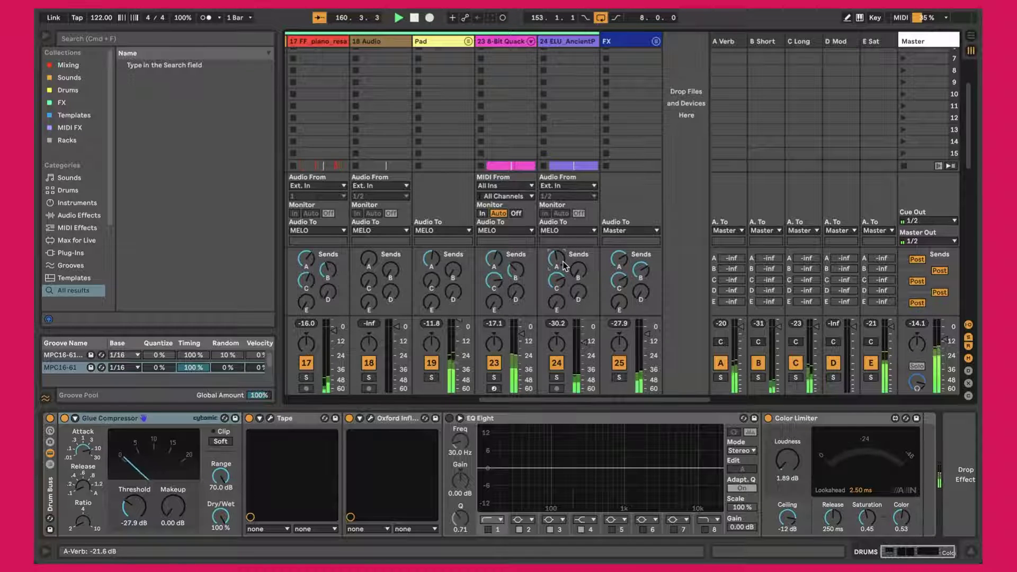
# Step: Fold the MELO group and review the device chains on the BASS, MELO and FX channels
pyautogui.hscroll(-15, 565, 265)
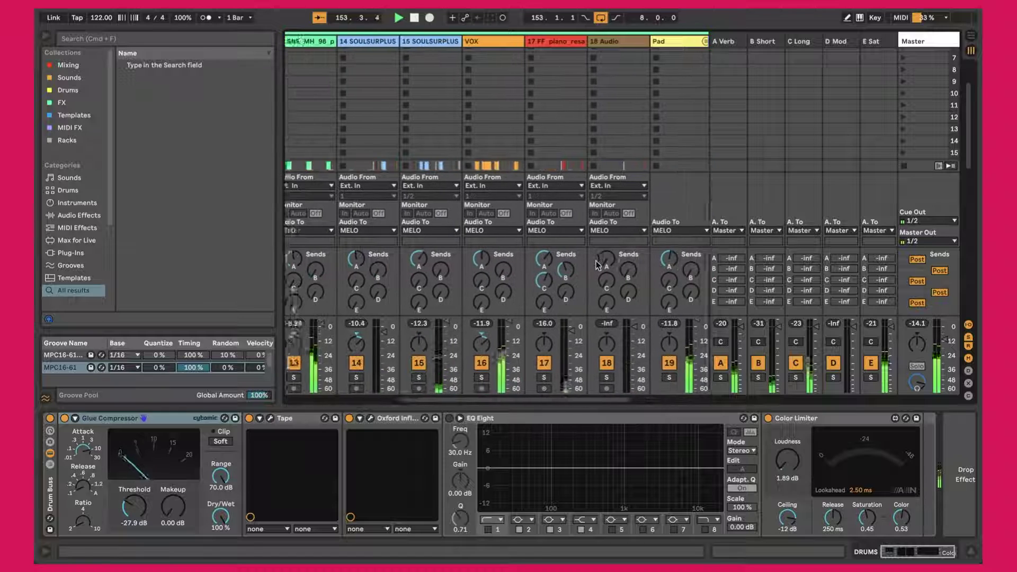
pyautogui.click(591, 41)
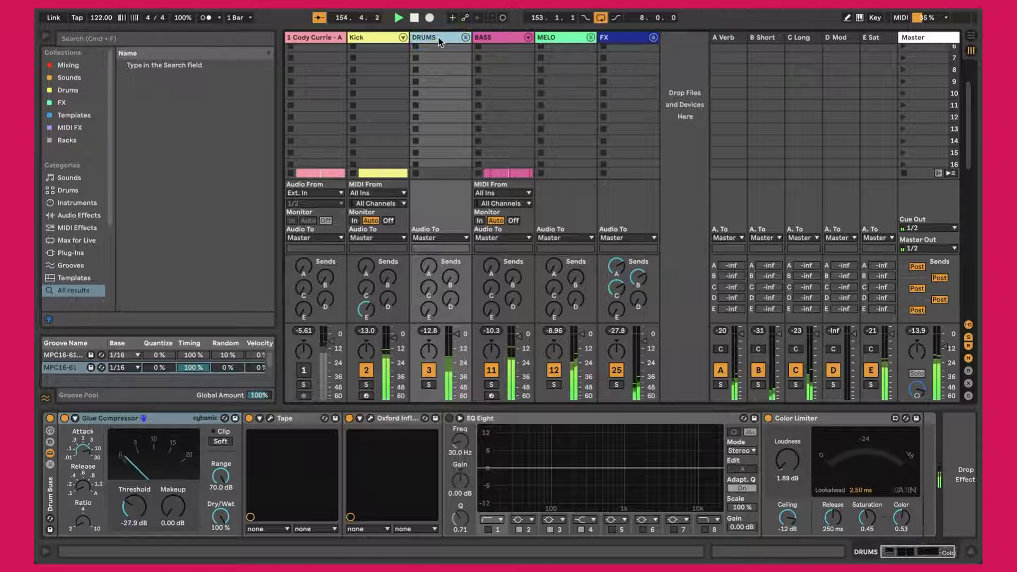
pyautogui.click(494, 36)
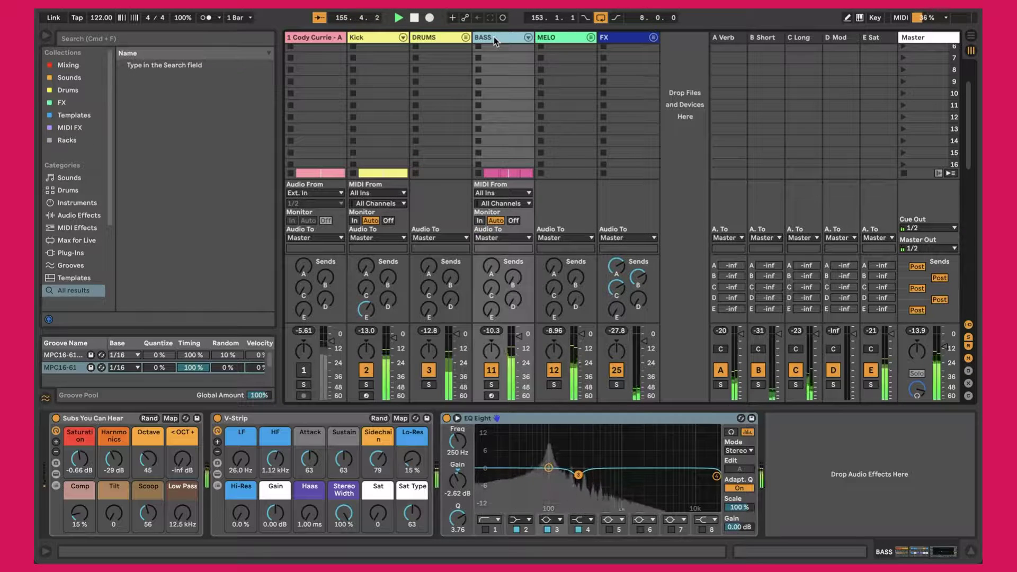
pyautogui.click(547, 38)
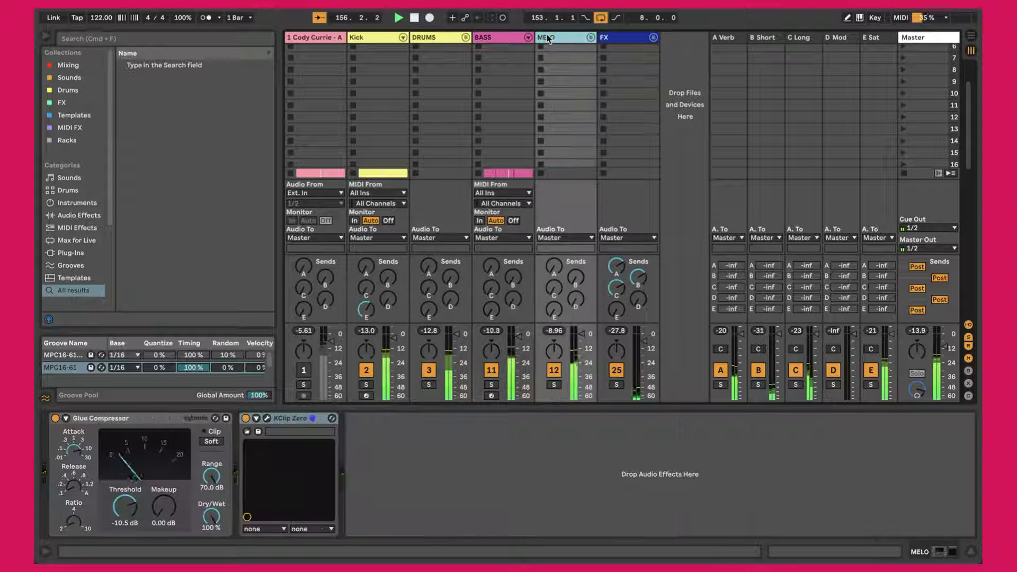
pyautogui.click(625, 39)
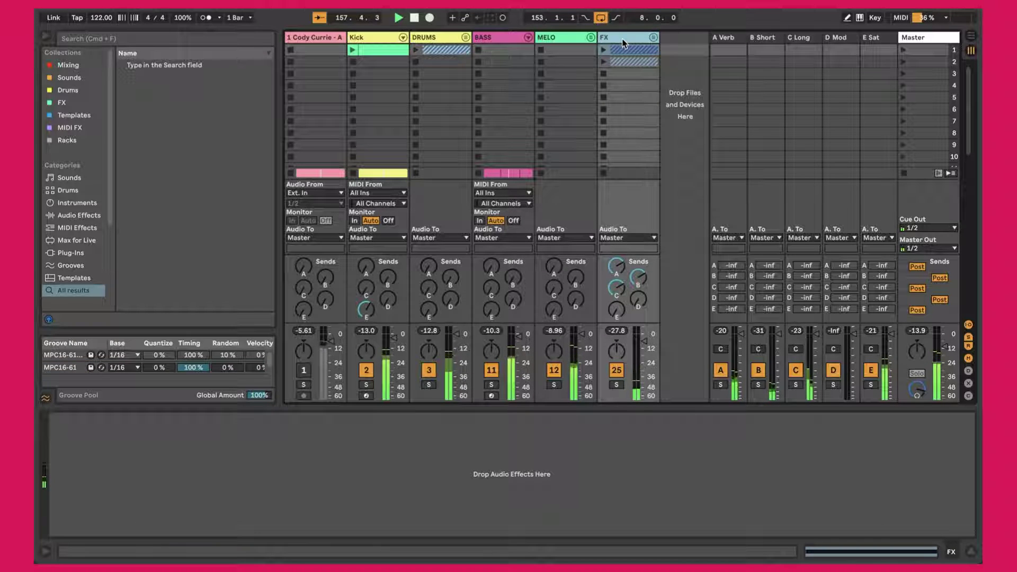
# Step: Add the Atom Club Master Chain rack to the Master and set its Catch Peaks compressor threshold to -9.21 dB
pyautogui.click(934, 41)
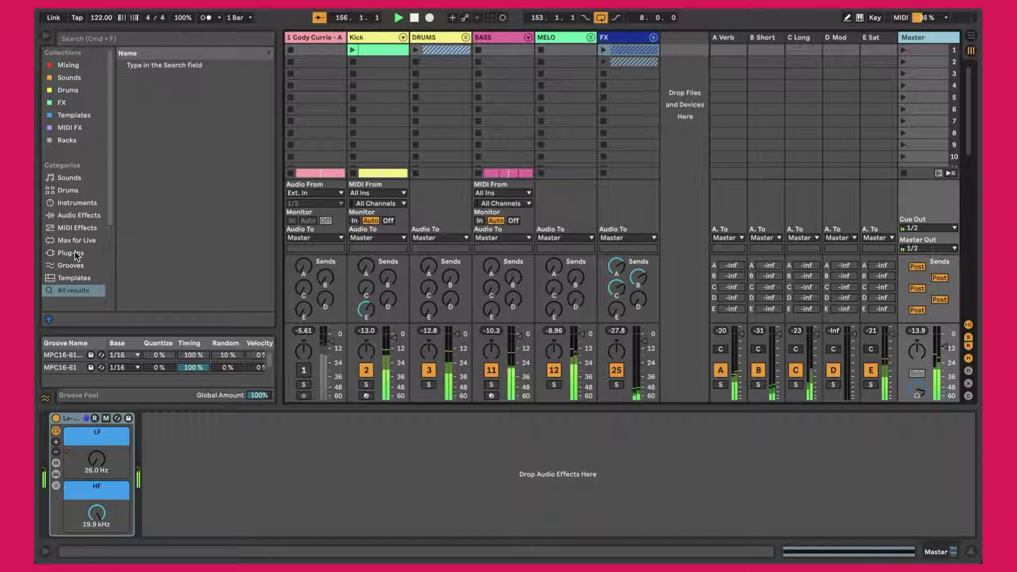
pyautogui.click(64, 142)
pyautogui.moveTo(159, 108); pyautogui.dragTo(196, 462)
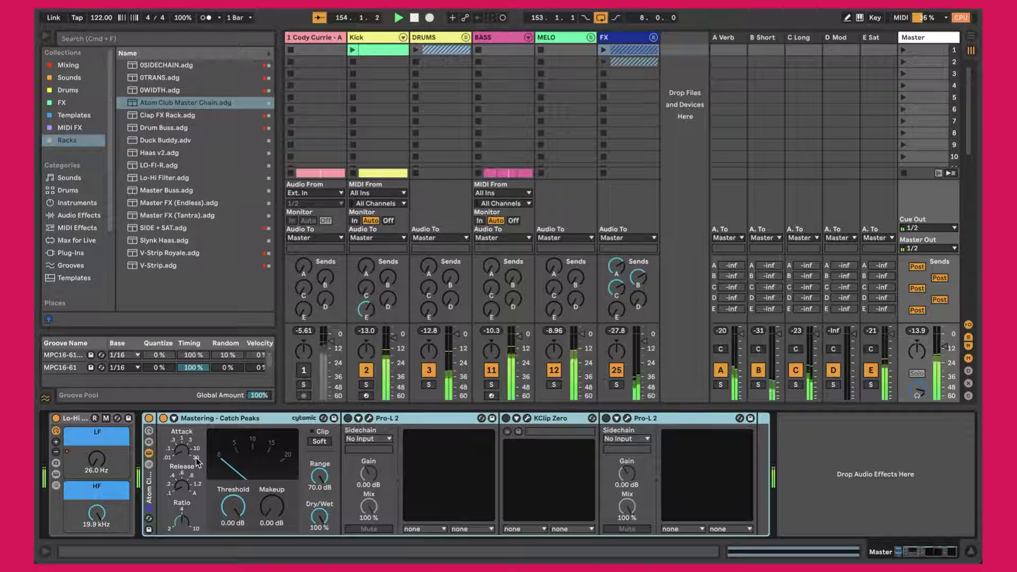
pyautogui.click(272, 424)
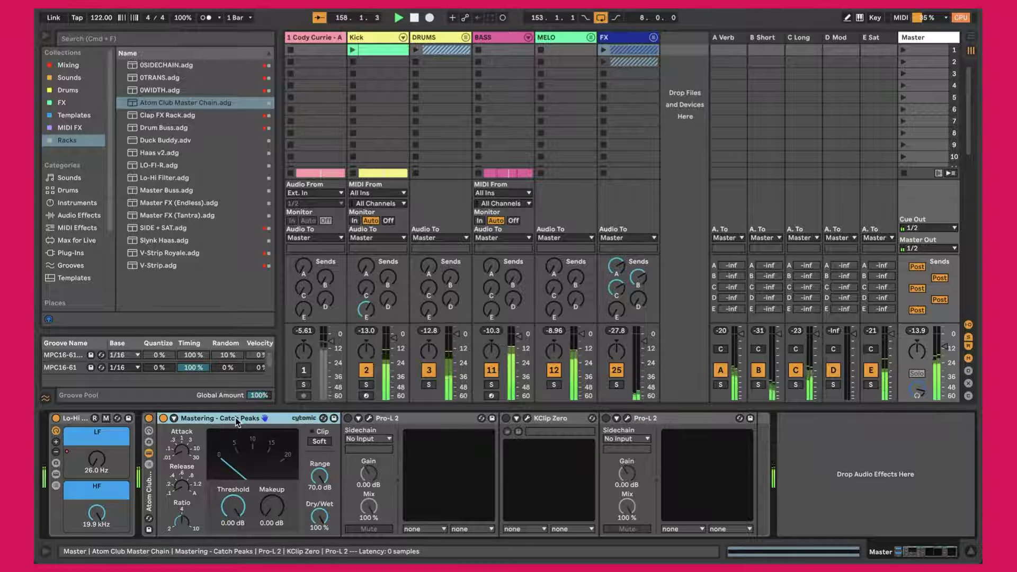
pyautogui.click(236, 506)
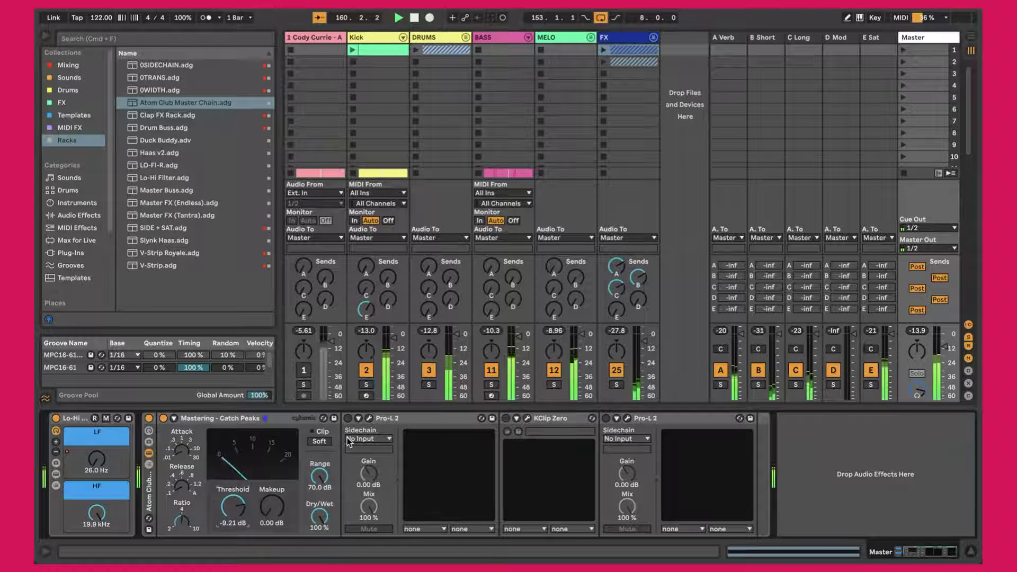
# Step: Open the first Pro-L 2 limiter in the master chain and raise its gain to +7.5 dB
pyautogui.click(369, 418)
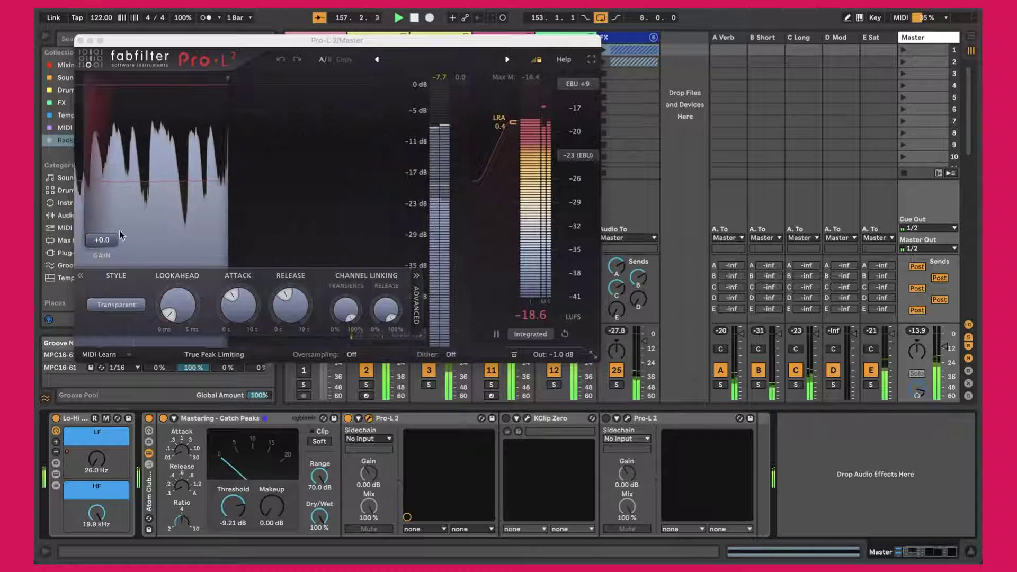
pyautogui.click(100, 241)
pyautogui.moveTo(100, 241); pyautogui.dragTo(99, 200)
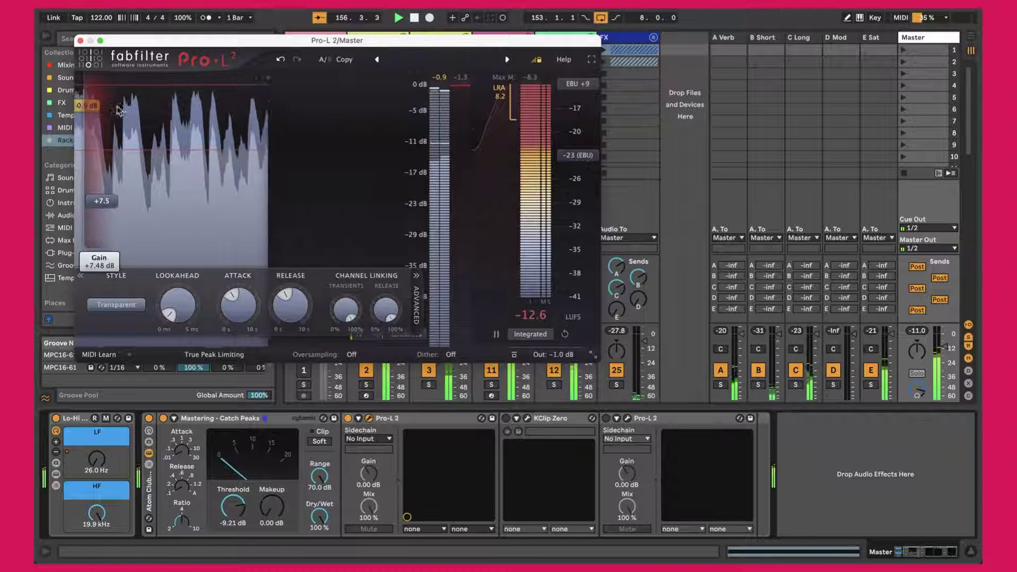
pyautogui.click(318, 254)
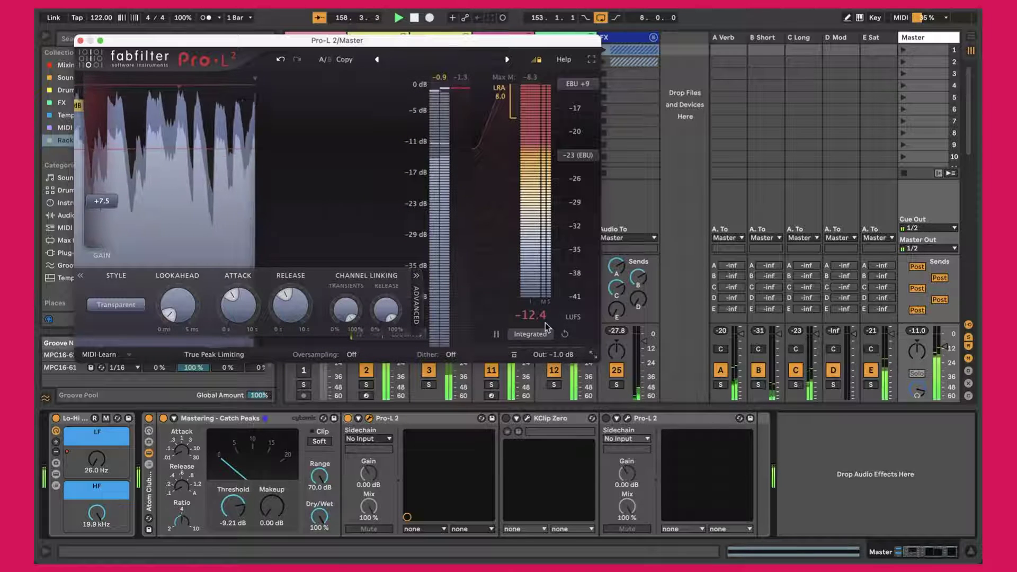
# Step: Compare the limiter's Aggressive and Modern styles and leave it set to Aggressive
pyautogui.click(117, 305)
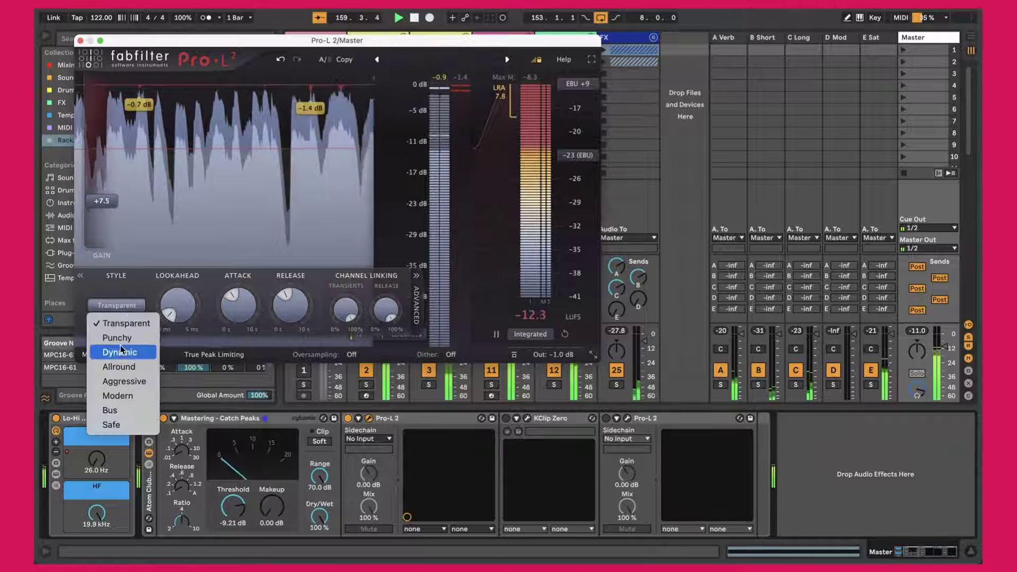
pyautogui.click(121, 380)
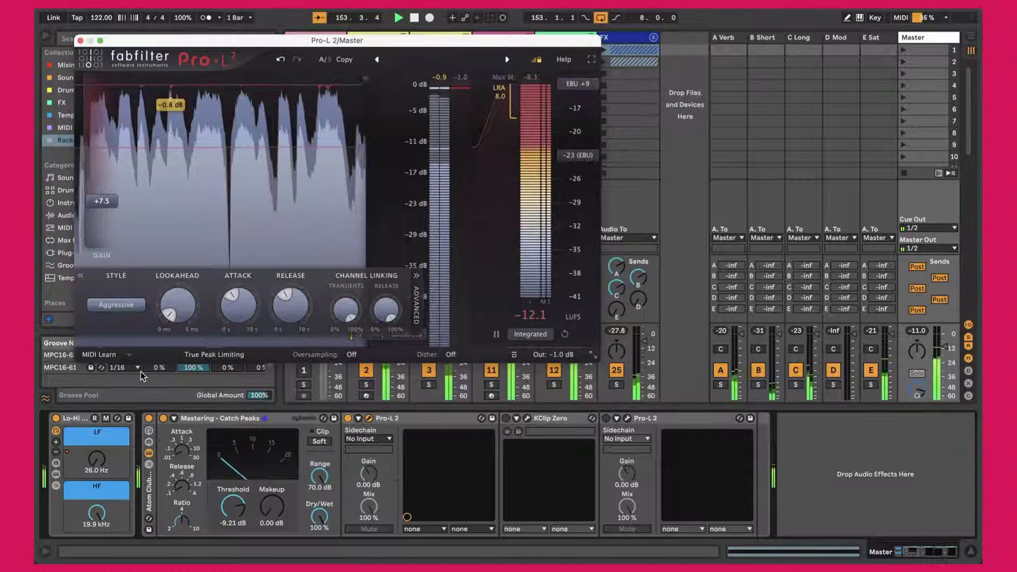
pyautogui.click(122, 316)
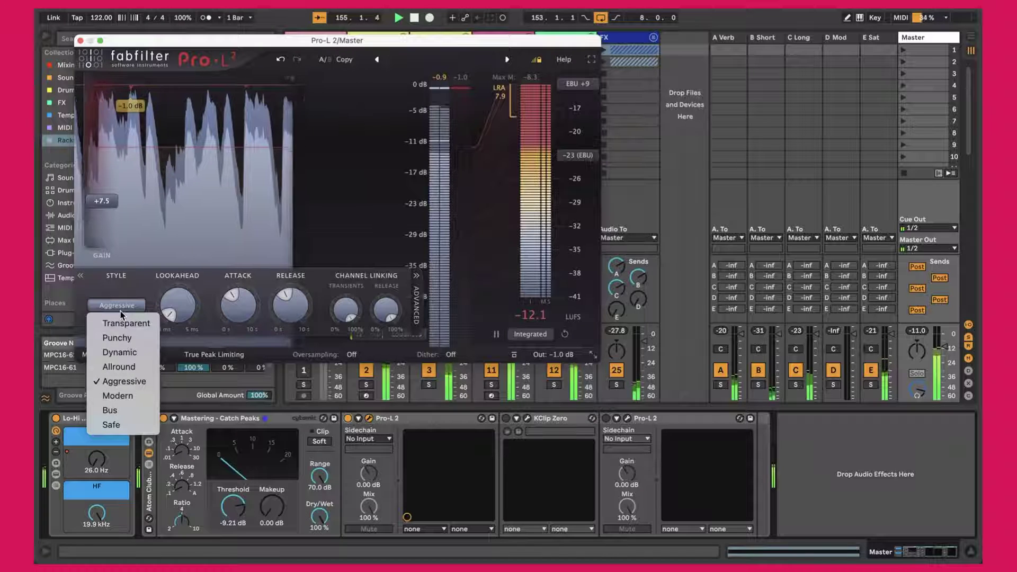
pyautogui.click(118, 395)
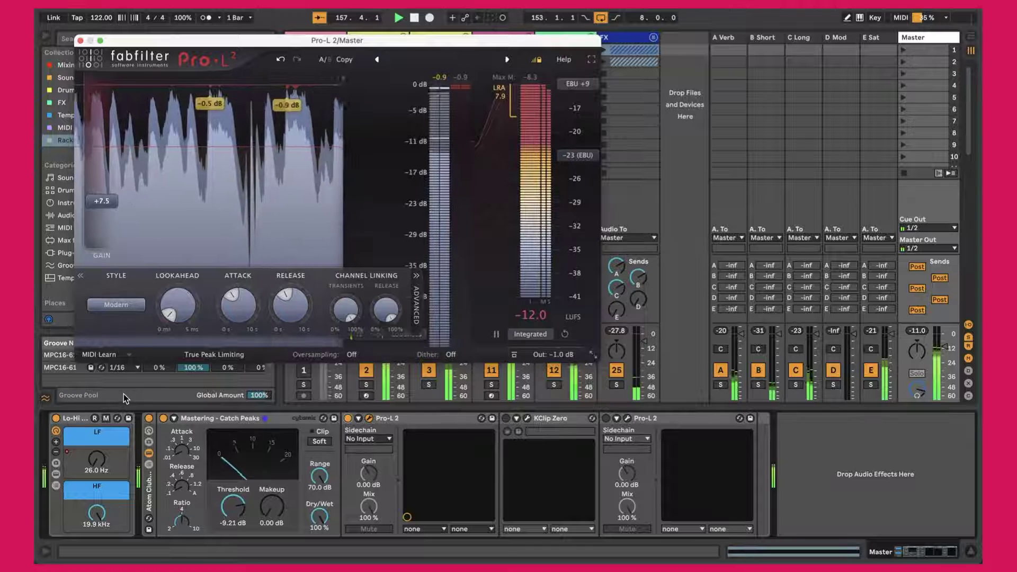
pyautogui.click(111, 305)
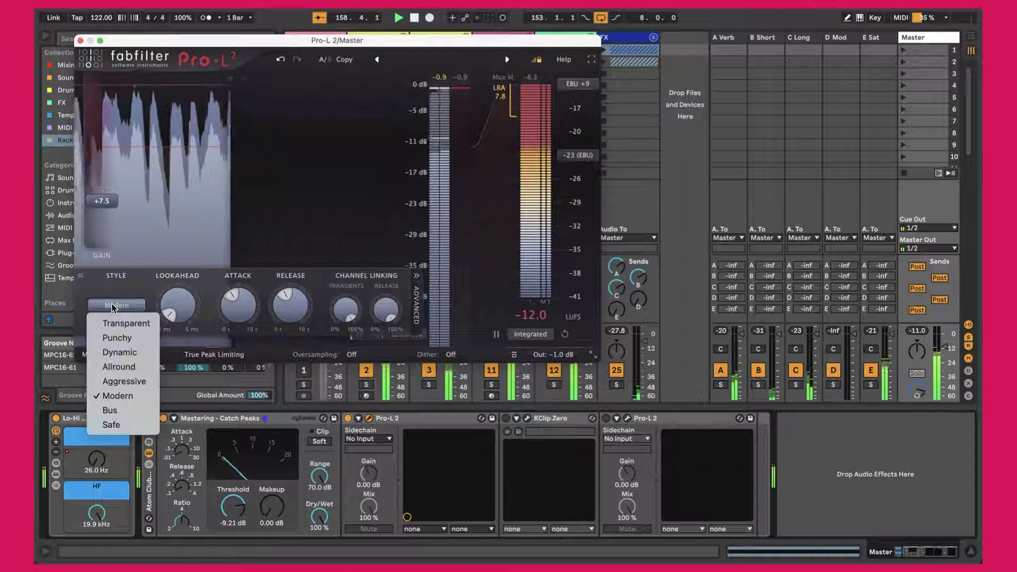
pyautogui.click(122, 381)
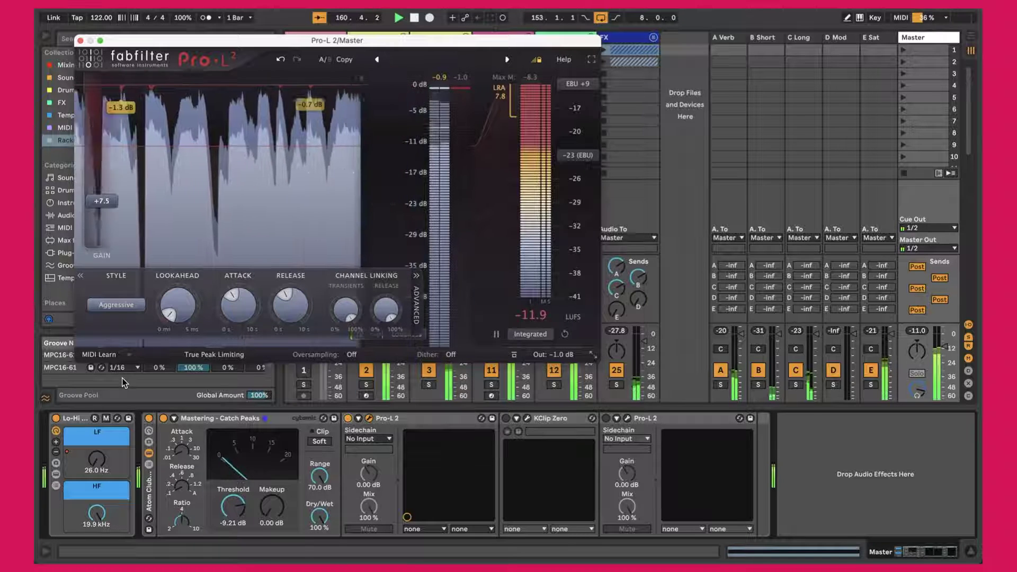
# Step: Enable true peak limiting and lower the limiter's gain to +6.5 dB, resetting the loudness measurement after each change
pyautogui.click(230, 356)
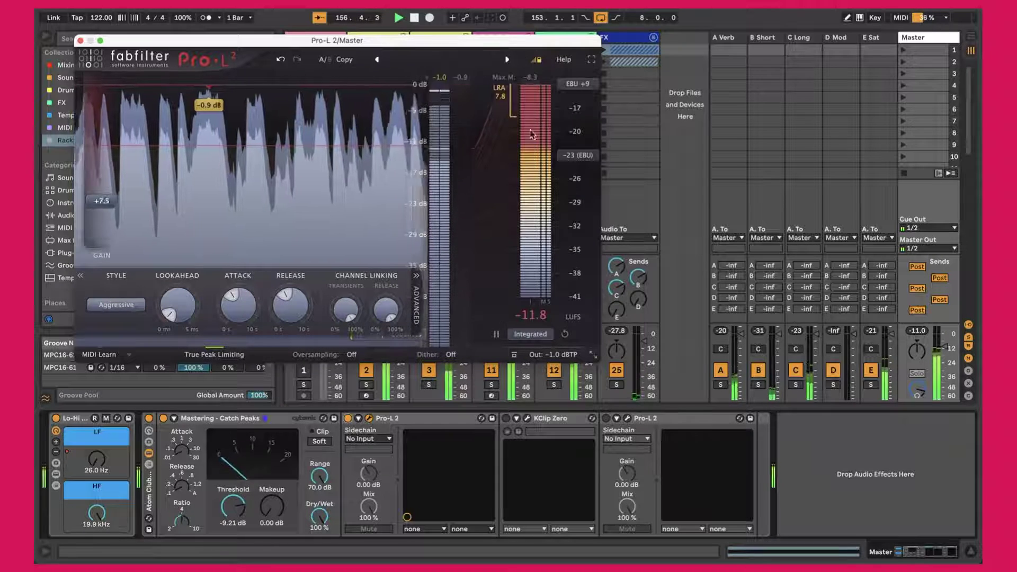
pyautogui.click(564, 334)
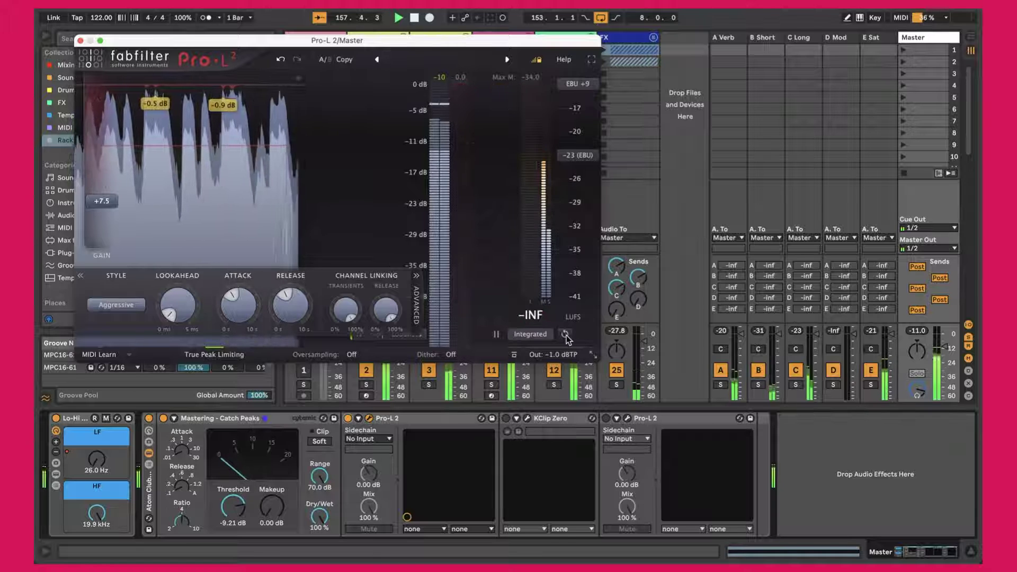
pyautogui.moveTo(103, 204)
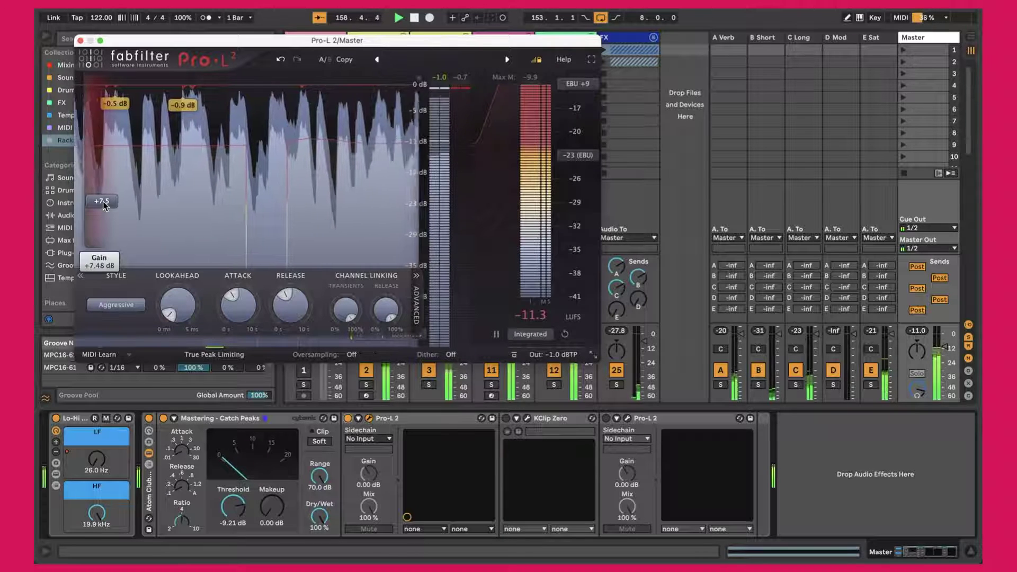
pyautogui.moveTo(103, 202); pyautogui.dragTo(104, 208)
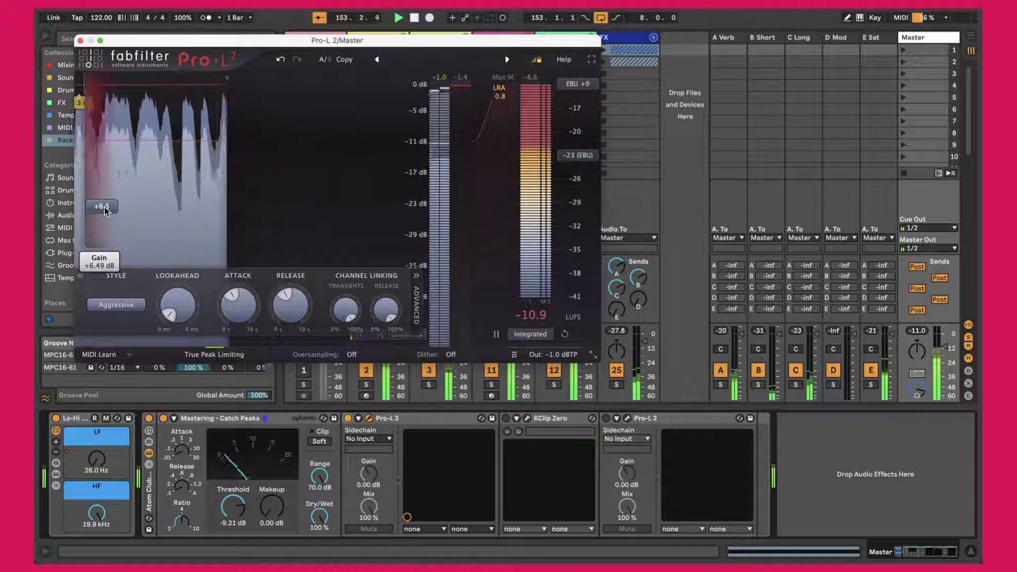
pyautogui.click(564, 334)
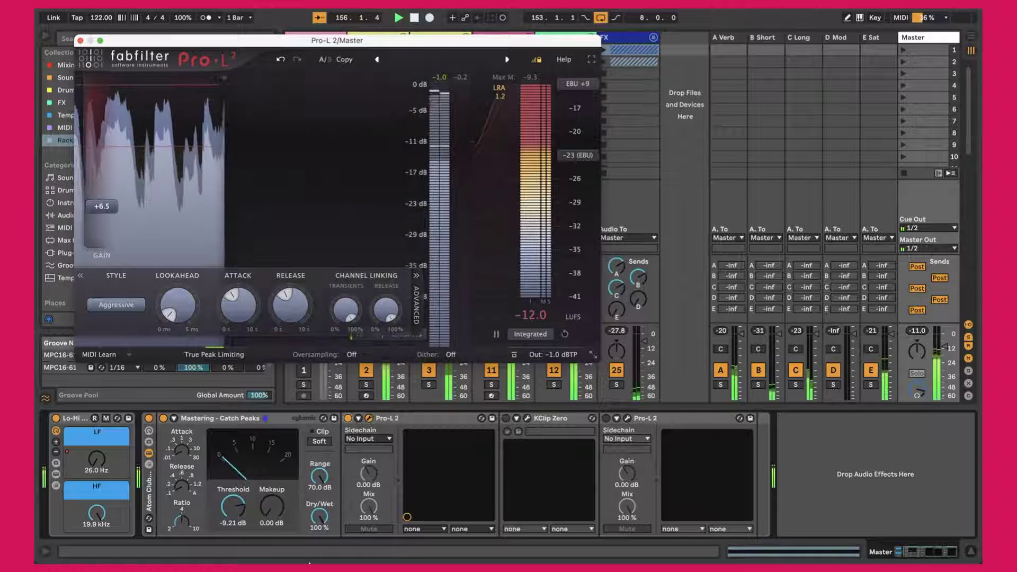
# Step: Switch to Notion and move the Black Friday card from 80% Mark to M&M on the Production→Releases SOP board
pyautogui.click(521, 538)
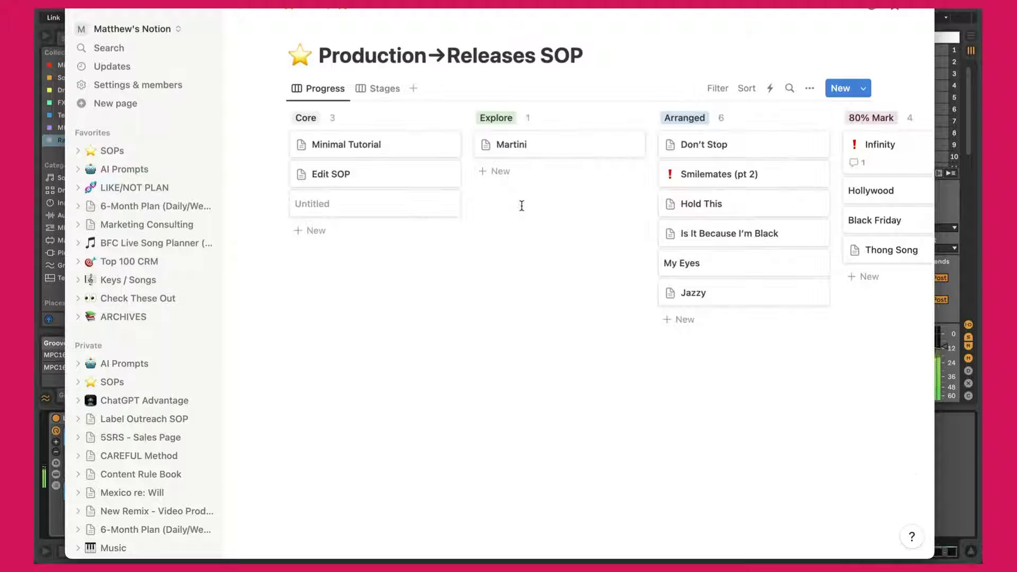
pyautogui.hscroll(10, 522, 209)
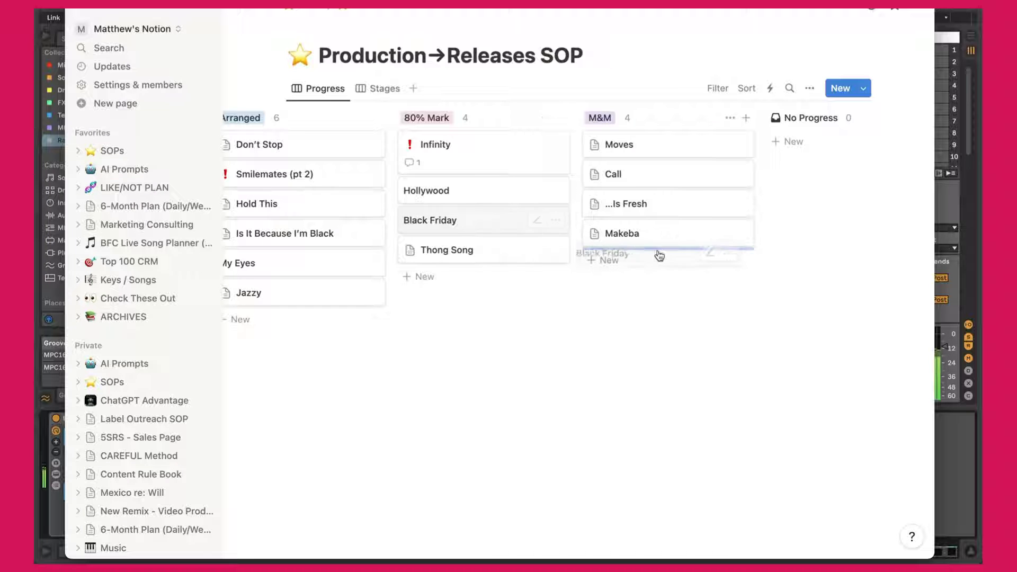
pyautogui.moveTo(655, 251); pyautogui.dragTo(662, 258)
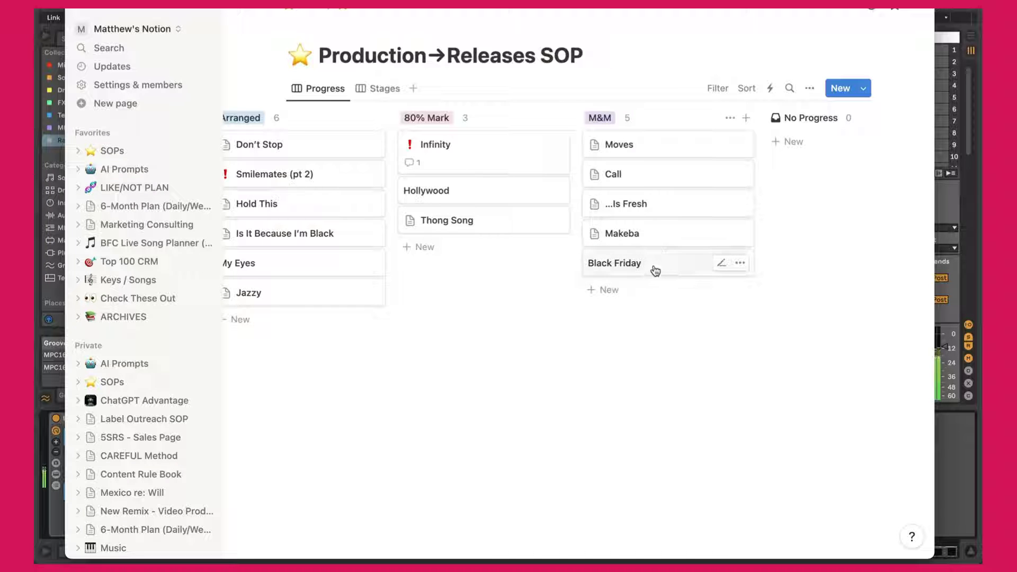
# Step: View the Black Friday card's details and switch back to Ableton Live
pyautogui.click(656, 270)
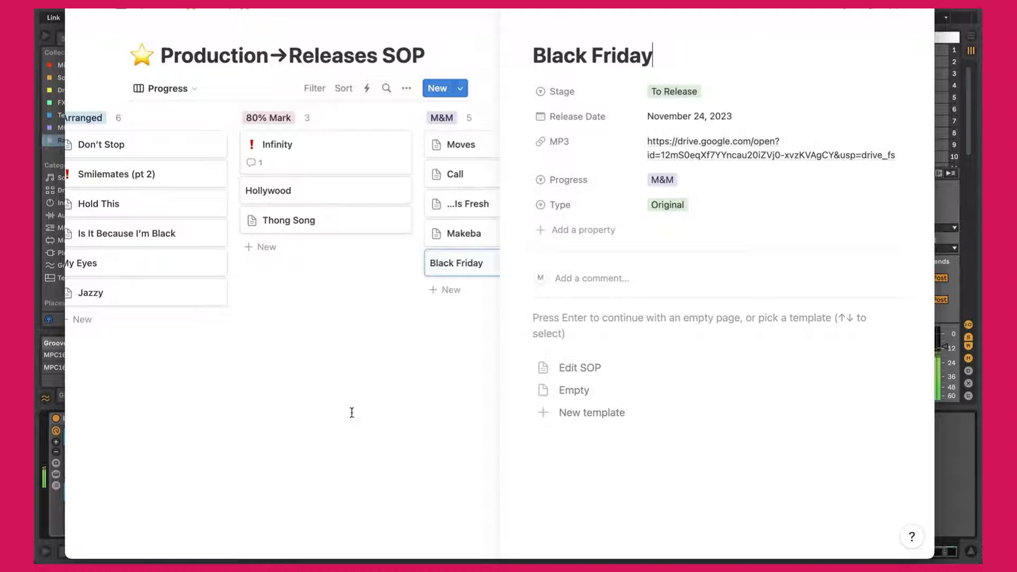
pyautogui.click(237, 217)
pyautogui.click(76, 9)
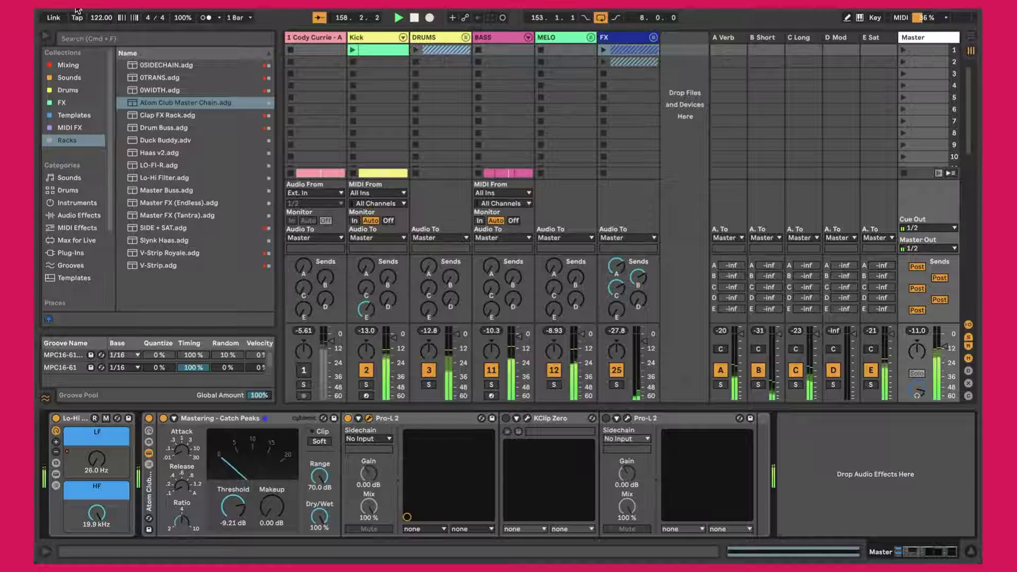